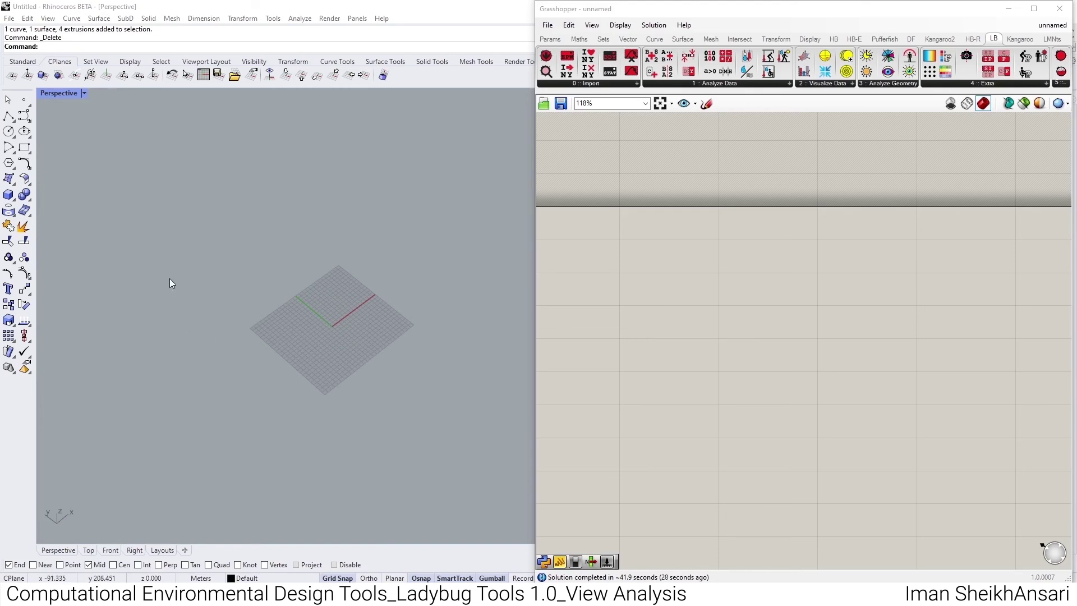
- Draw a four-corner ground surface about 70 by 70 m from the origin in the Top view, and return to Perspective
left_click(9, 178)
scroll(211, 326, "up", 5)
left_click(90, 550)
scroll(303, 398, "down", 2)
left_click(196, 343)
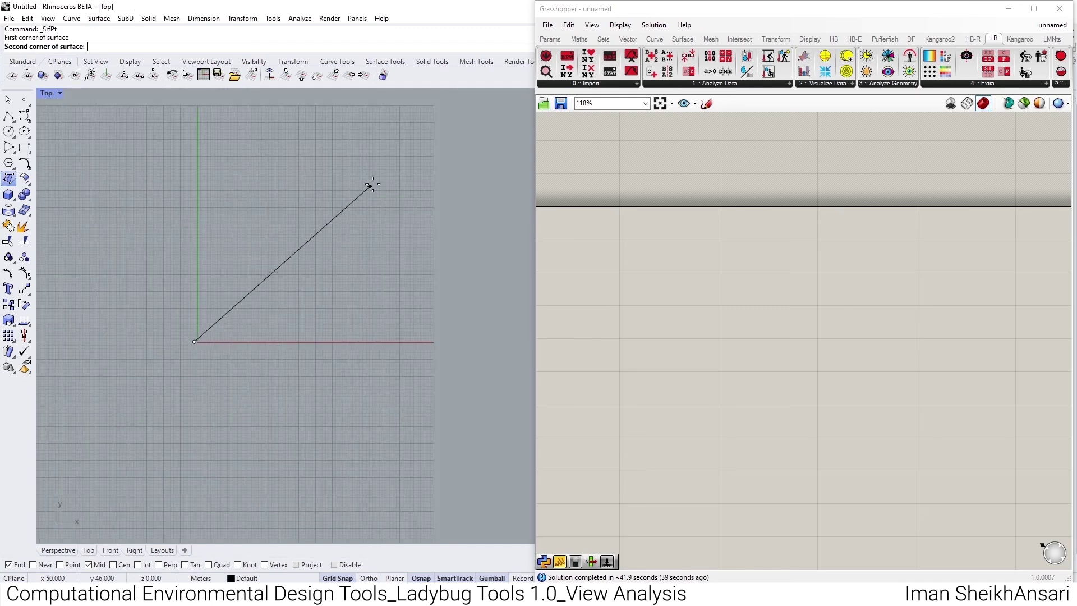
left_click(435, 342)
left_click(434, 106)
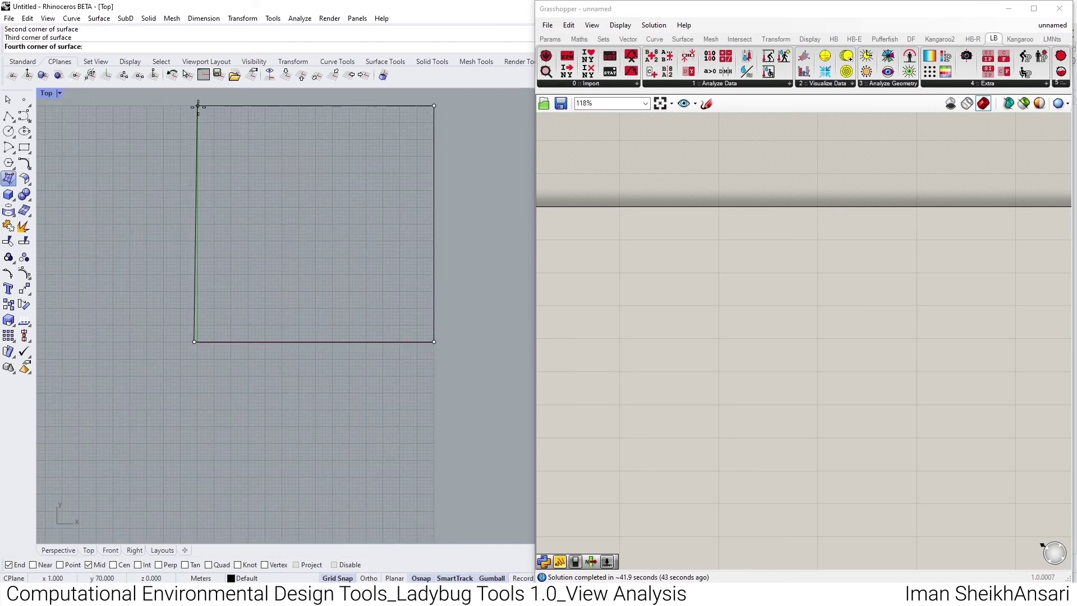
left_click(195, 106)
left_click(58, 550)
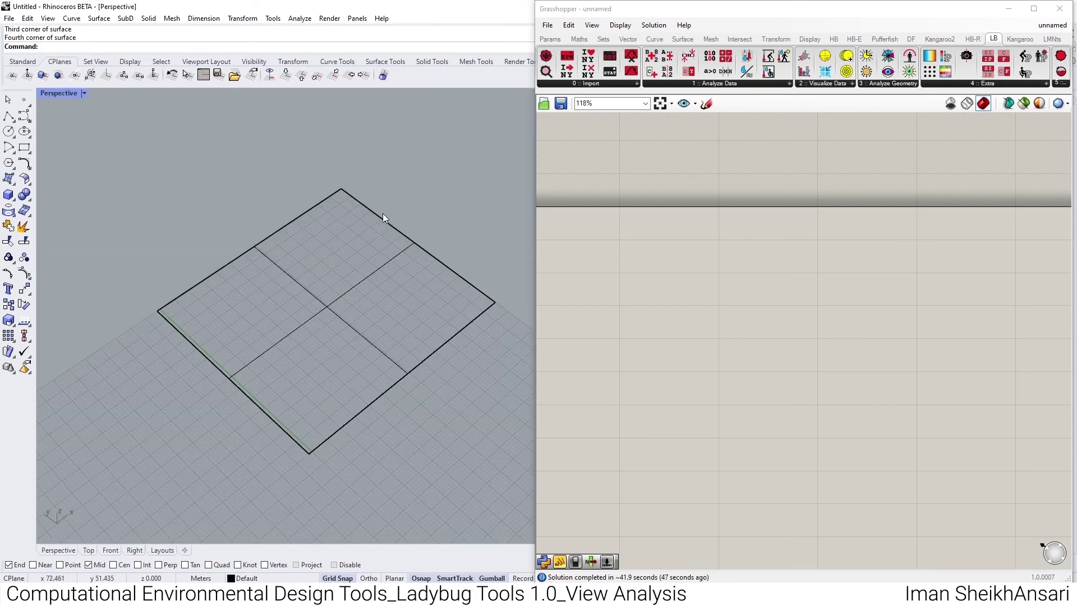
left_click(24, 147)
left_click(341, 223)
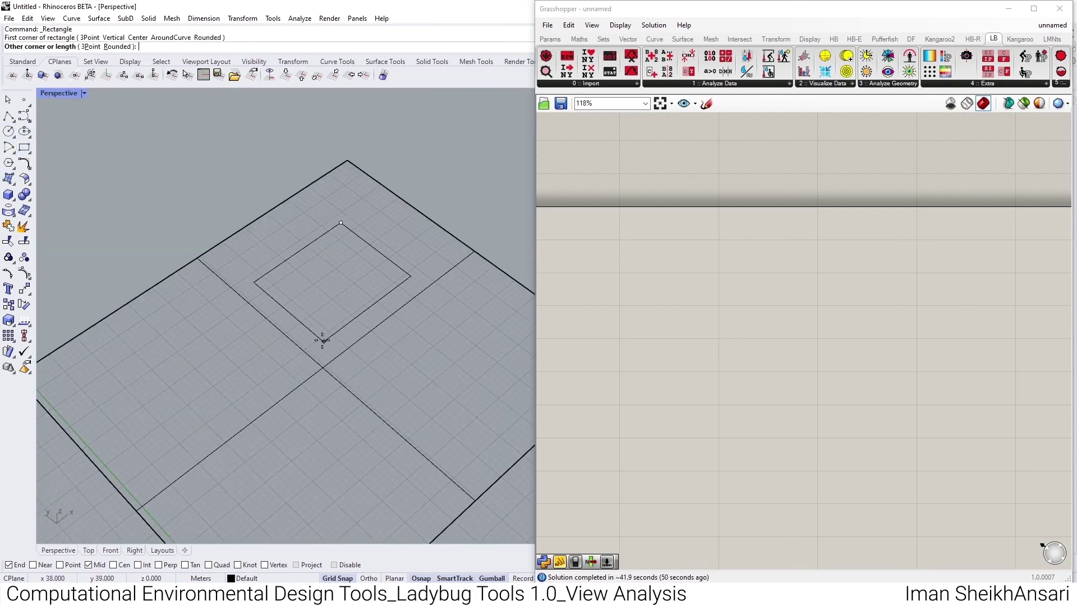
left_click(326, 313)
key("ctrl+z")
- Model a box on the ground surface in the corner diagonally opposite the origin
type("box")
key("Return")
left_click(318, 193)
left_click(356, 359)
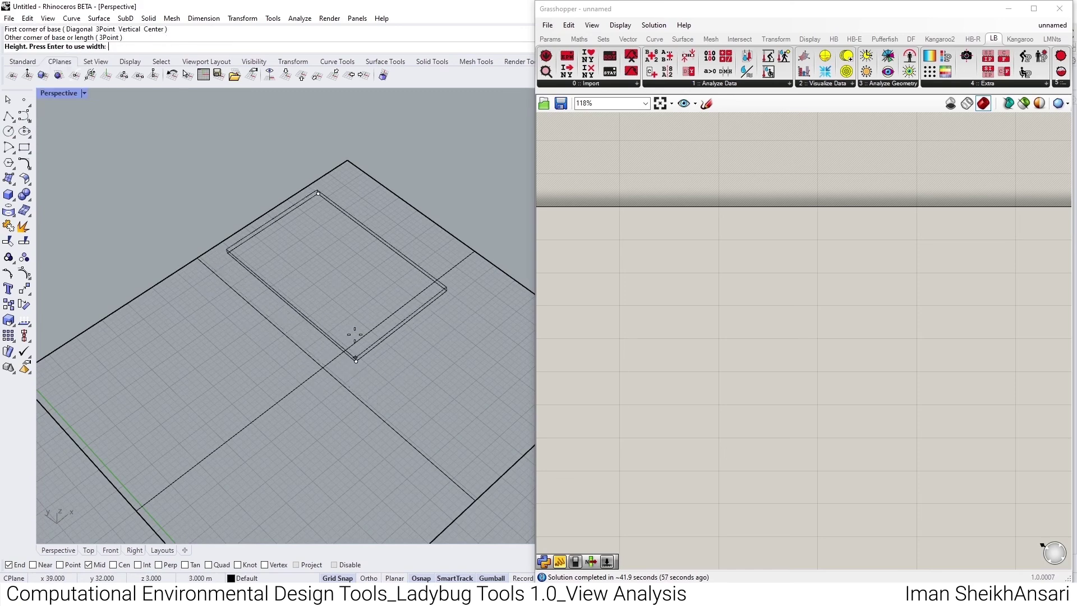
scroll(391, 301, "down", 2)
left_click(396, 293)
- Model a second box beside the first one, on the half of the ground surface nearest the X axis
right_click(398, 294)
left_click(447, 306)
left_click(357, 511)
left_click(354, 415)
- Model a third, smaller box midway along the ground surface's Y-axis edge
right_click_drag(218, 419, 358, 338)
scroll(359, 338, "down", 6)
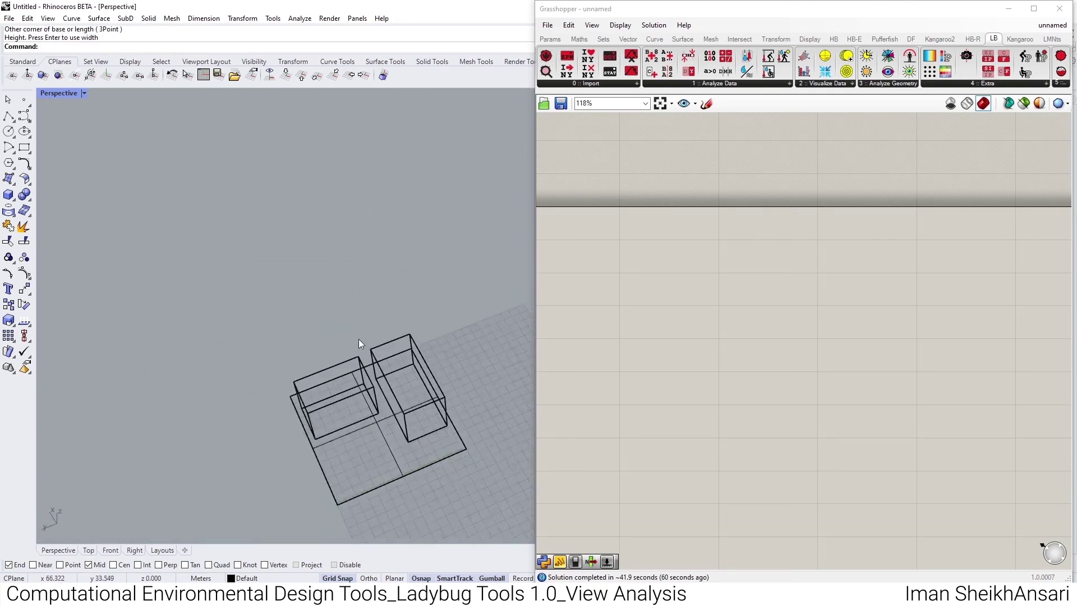
scroll(412, 468, "up", 4)
right_click(386, 422)
left_click(391, 428)
left_click(306, 428)
left_click(303, 383)
- Model a fourth box in the remaining free corner at the far end of the ground surface's Y-axis edge
right_click_drag(304, 383, 386, 404)
scroll(386, 404, "down", 6)
scroll(389, 408, "up", 5)
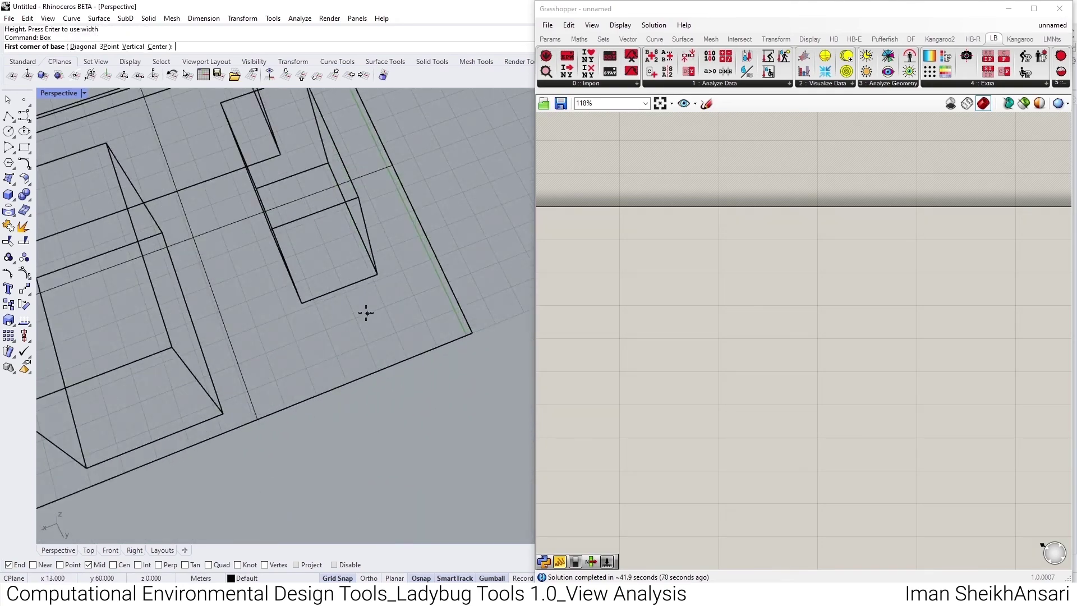
key("Return")
left_click(381, 285)
left_click(244, 417)
left_click(266, 326)
scroll(265, 325, "down", 6)
right_click_drag(265, 325, 166, 291)
scroll(168, 289, "down", 4)
scroll(284, 252, "up", 4)
scroll(289, 287, "up", 4)
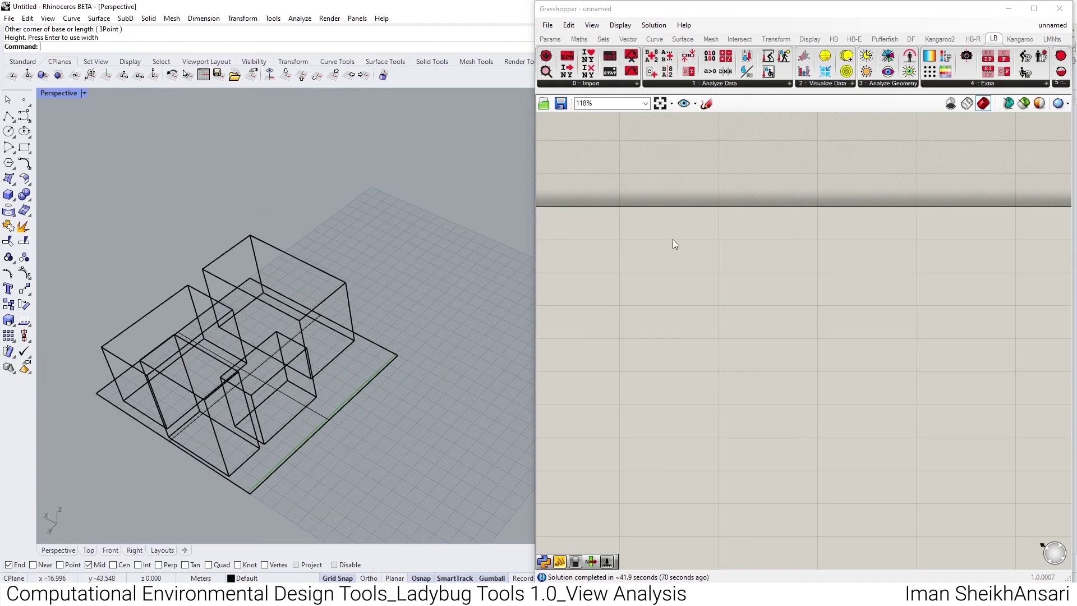
- Add the Ladybug LB View Percent component to the Grasshopper canvas
left_click(896, 85)
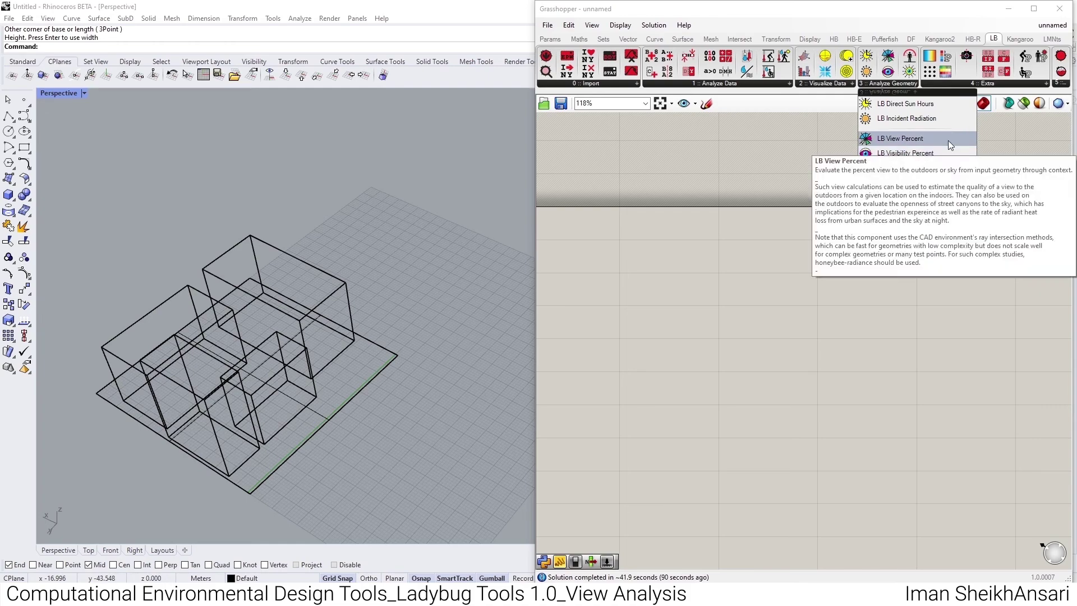
left_click_drag(947, 140, 788, 273)
left_click(778, 237)
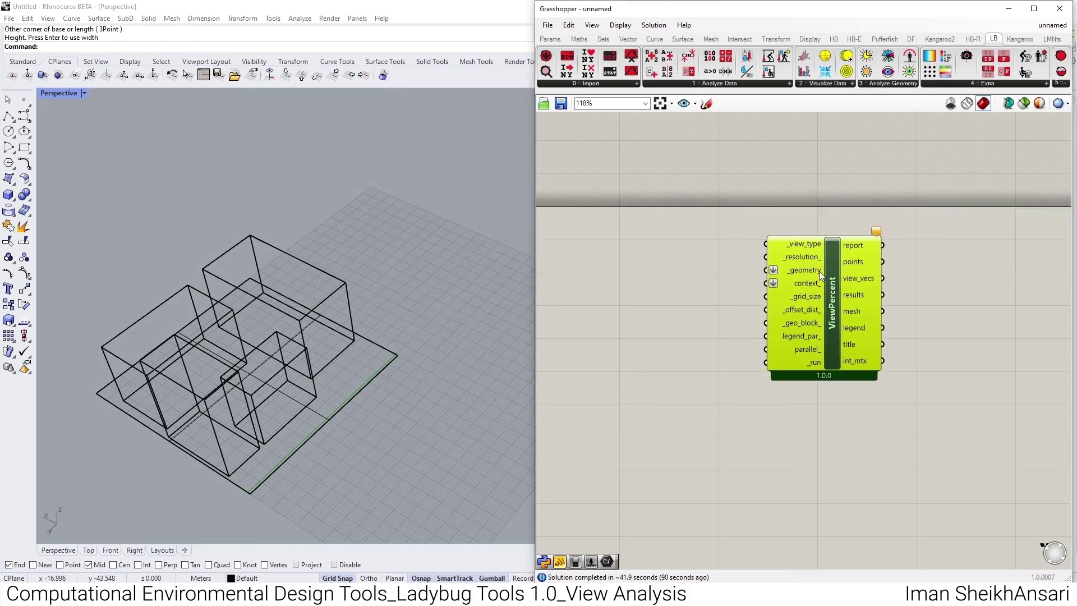
- Check the view type options and feed a panel with the value 0 into the ViewPercent component's _view_type input
scroll(806, 271, "up", 3)
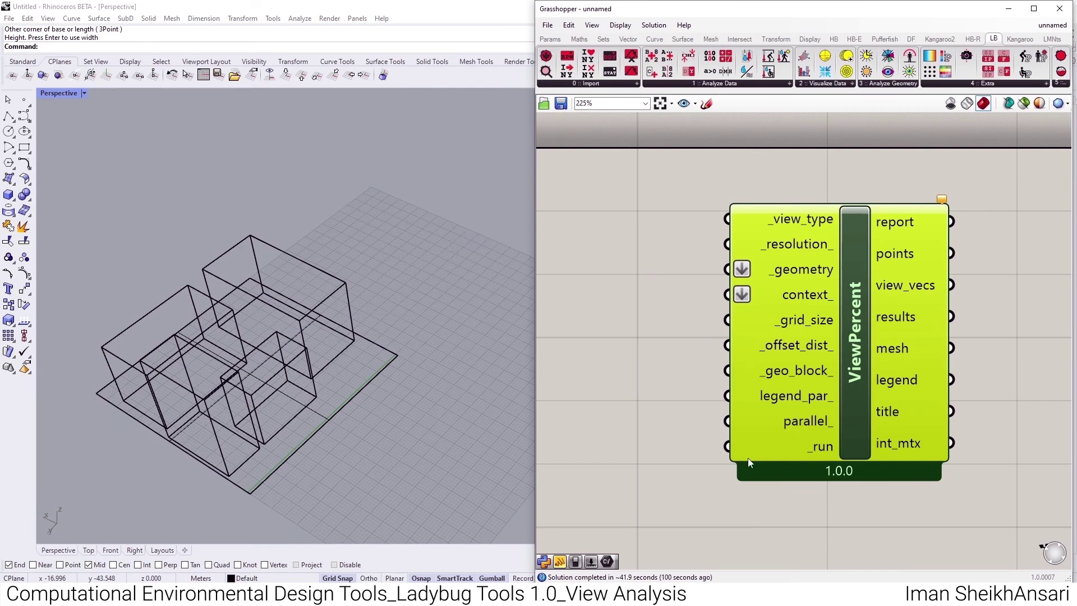
mouse_move(789, 222)
scroll(796, 219, "down", 2)
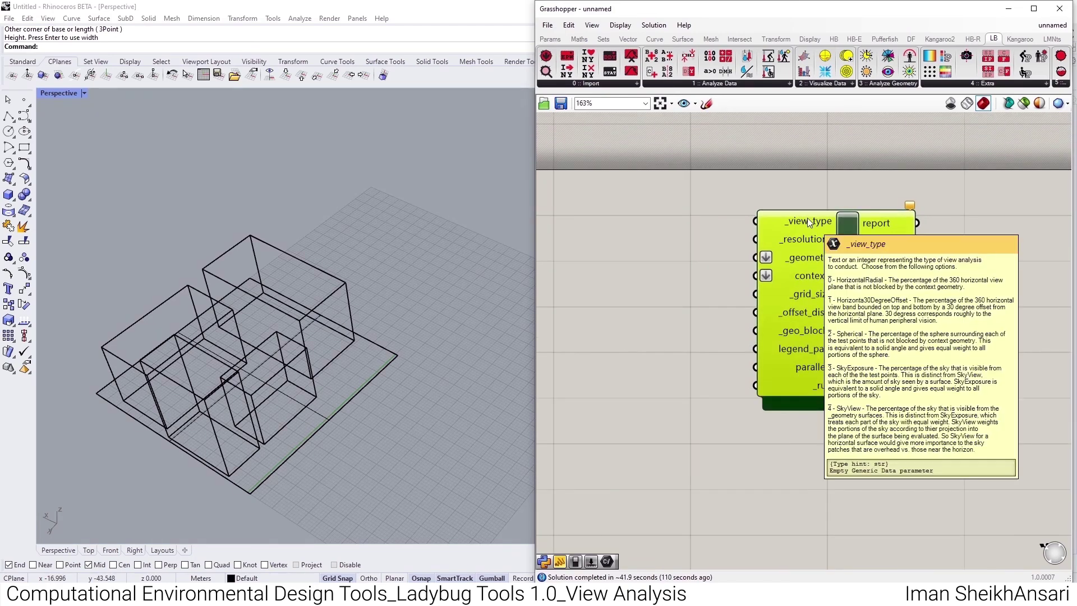
double_click(668, 212)
type("//")
key("Return")
left_click_drag(755, 221, 684, 213)
left_click_drag(670, 213, 670, 227)
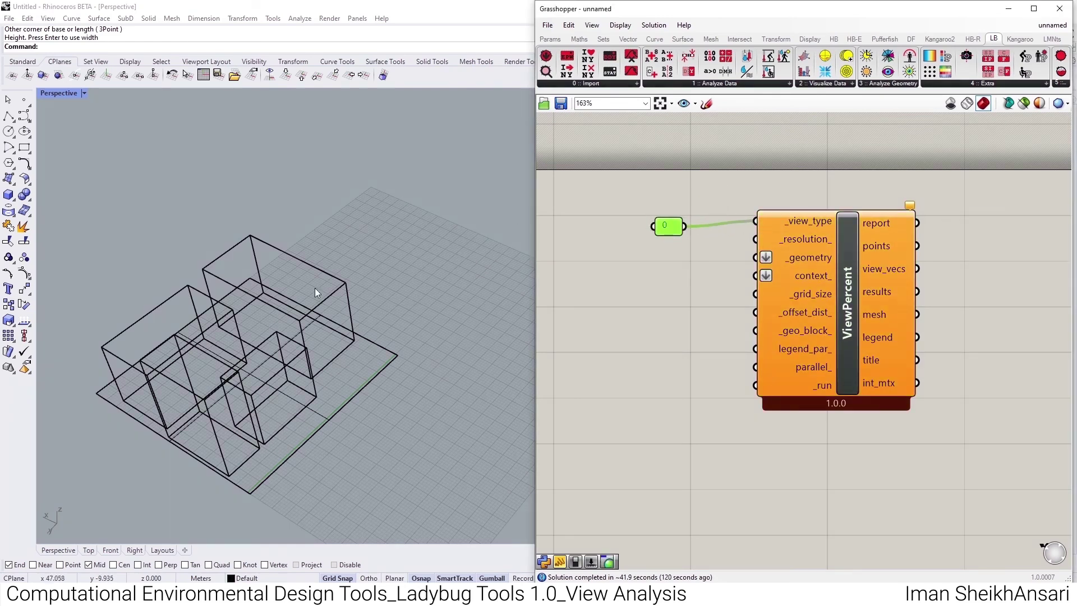
- Add a Geometry parameter, wire it to the _geometry input and assign the ground surface to it
left_click(365, 386)
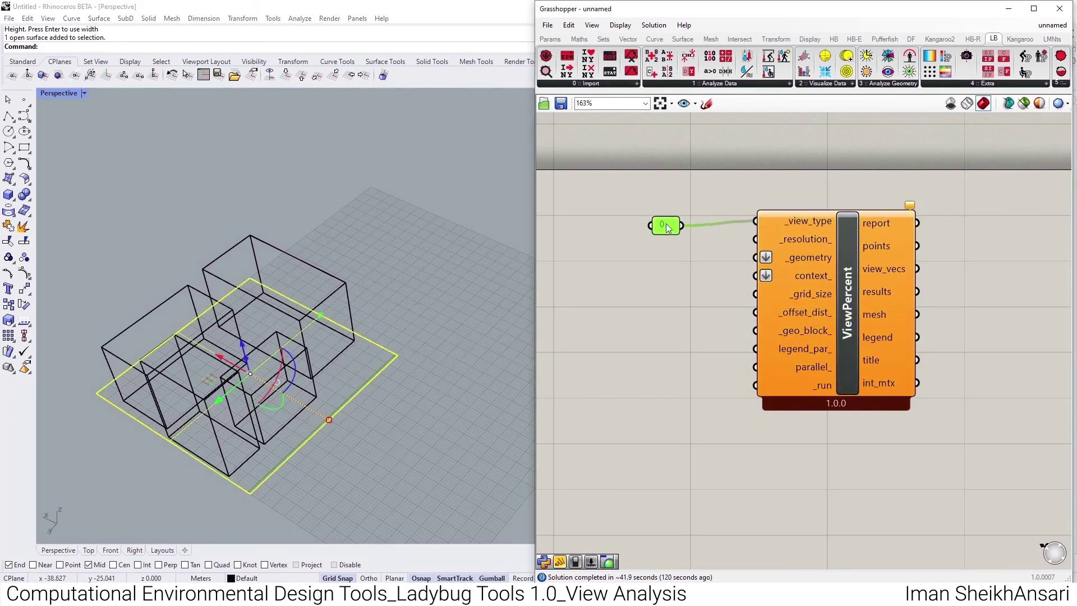
double_click(645, 282)
type("geo")
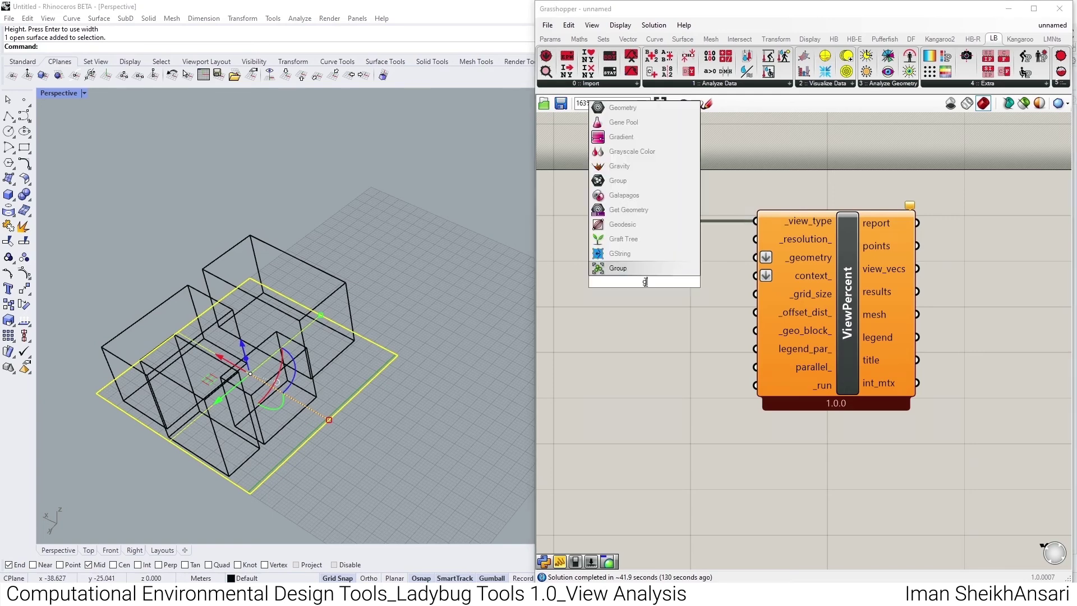
left_click(644, 267)
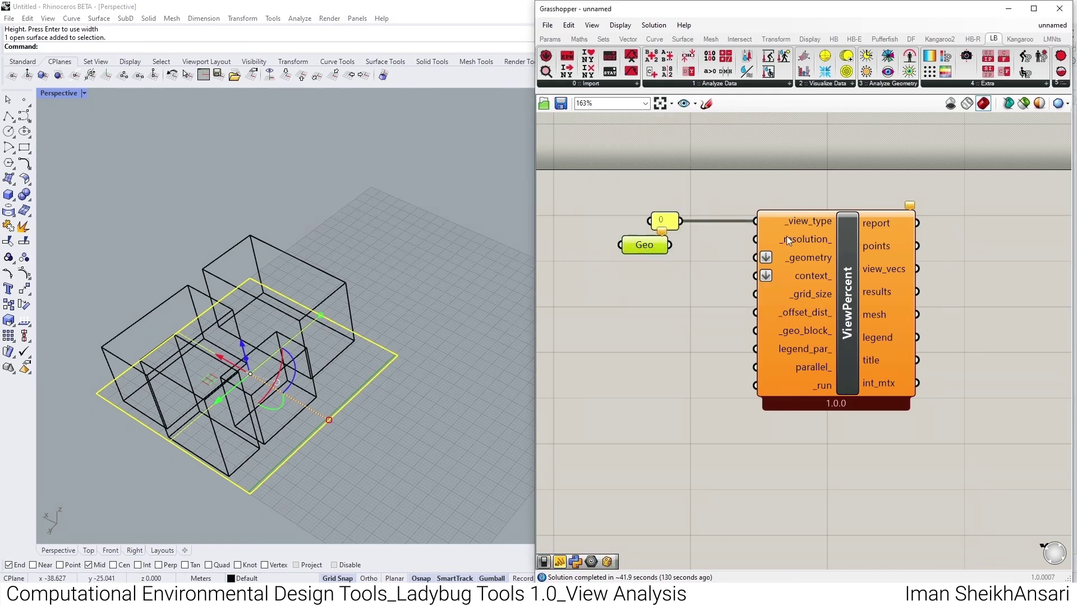
left_click_drag(756, 260, 662, 254)
right_click(662, 254)
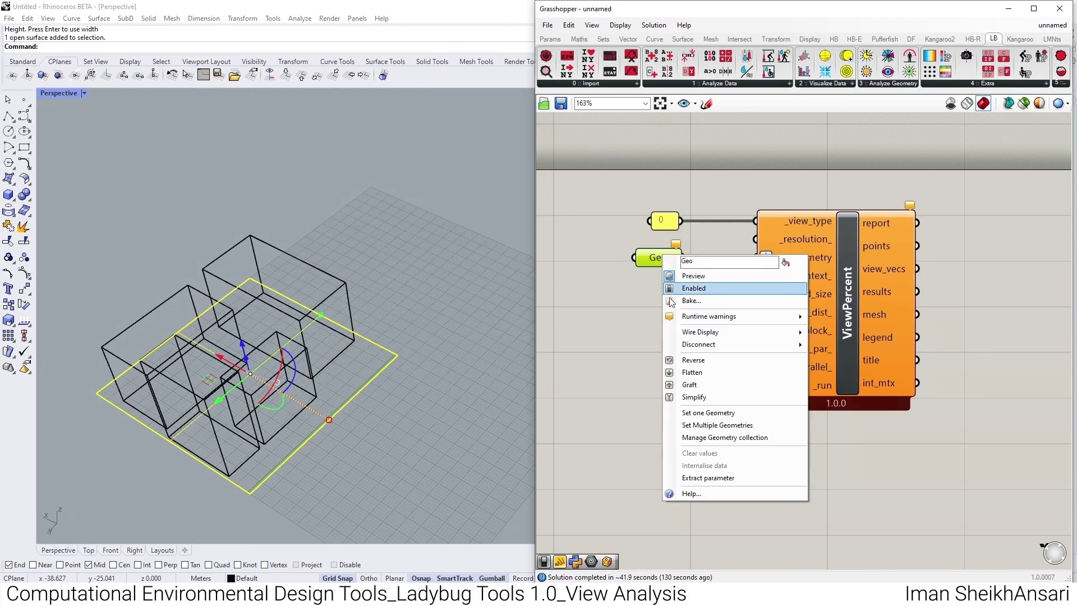
left_click(706, 412)
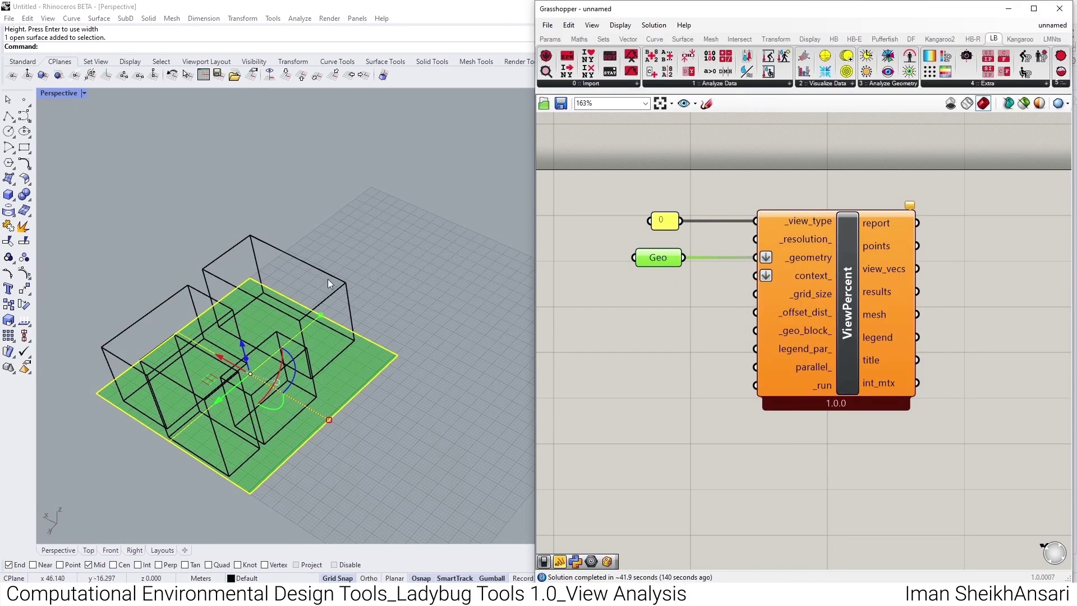
- Add a second Geometry parameter holding all four boxes and wire it to the context_ input
left_click(325, 304)
left_click(302, 357, "shift")
left_click(211, 319, "shift")
left_click(208, 406, "shift")
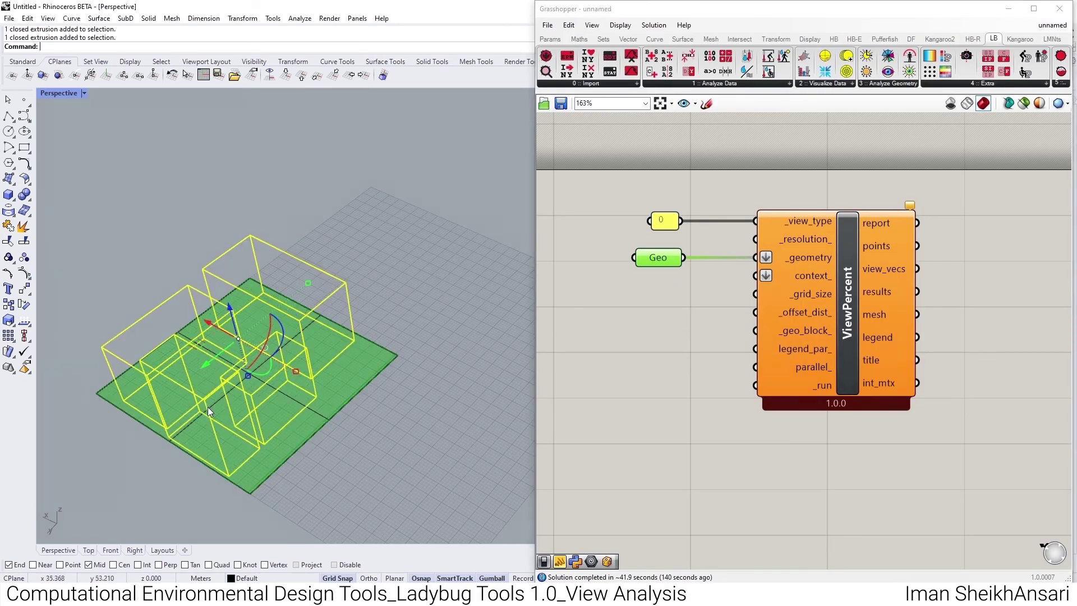
double_click(654, 282)
type("ge")
left_click(658, 269)
right_click(659, 281)
left_click(701, 433)
left_click_drag(647, 281, 655, 280)
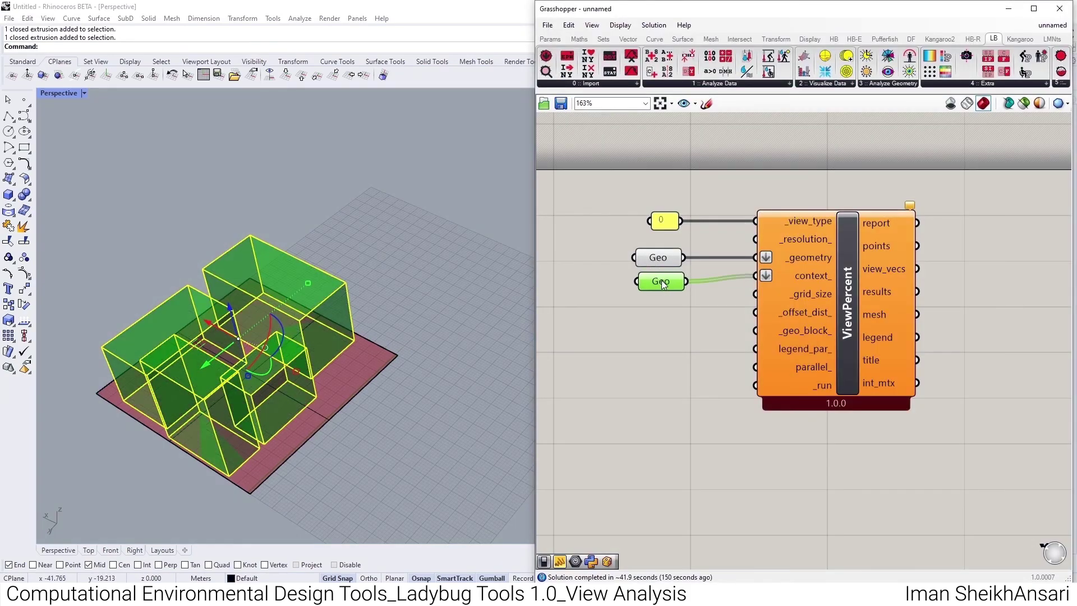
- Hide the ground surface and the four boxes in the Rhino viewport
left_click(400, 282)
scroll(403, 237, "down", 5)
left_click_drag(418, 209, 223, 397)
middle_click(223, 397)
left_click(192, 392)
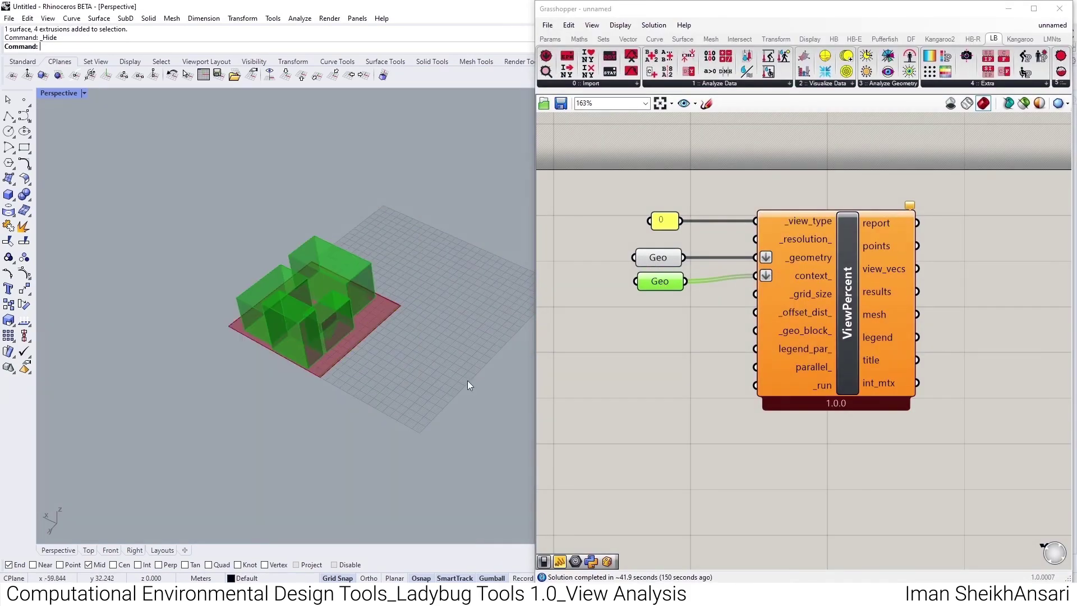
- Turn off the preview of both Geometry parameters
scroll(675, 291, "up", 3)
left_click_drag(675, 298, 641, 237)
middle_click(641, 250)
left_click(661, 228)
- Add a Brep Wireframe component and connect both Geometry parameters to its B input
scroll(671, 208, "down", 2)
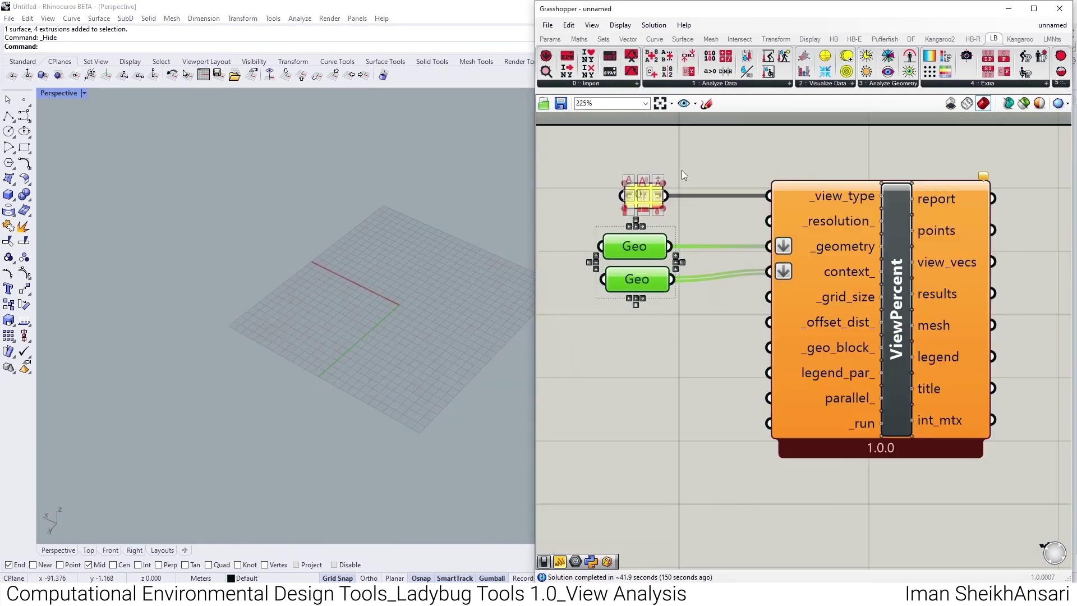
right_click_drag(771, 145, 740, 234)
double_click(817, 196)
type("wire")
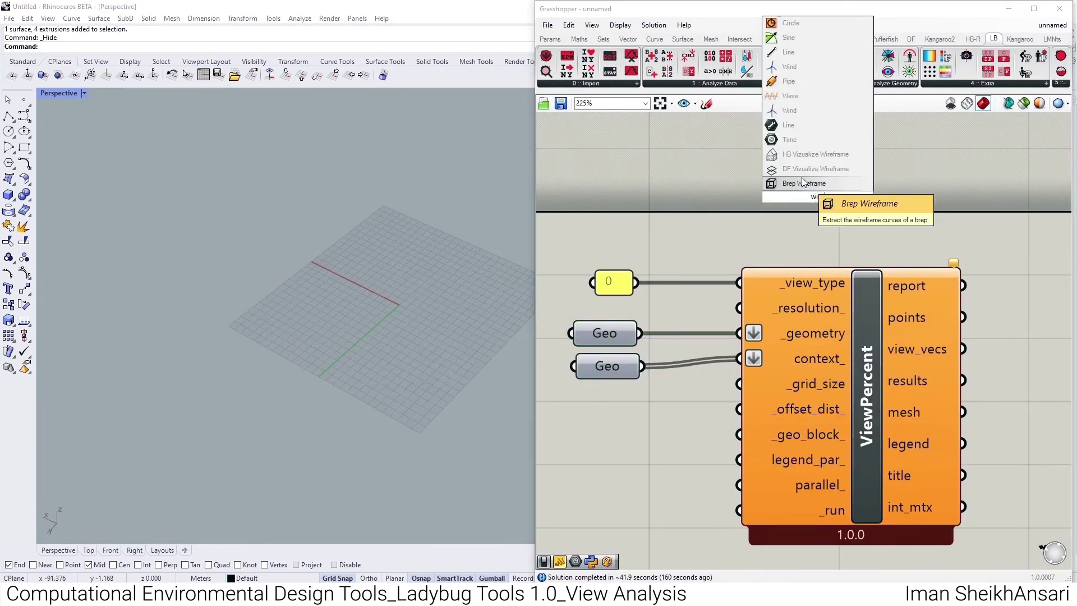
key("Return")
left_click_drag(640, 333, 776, 179)
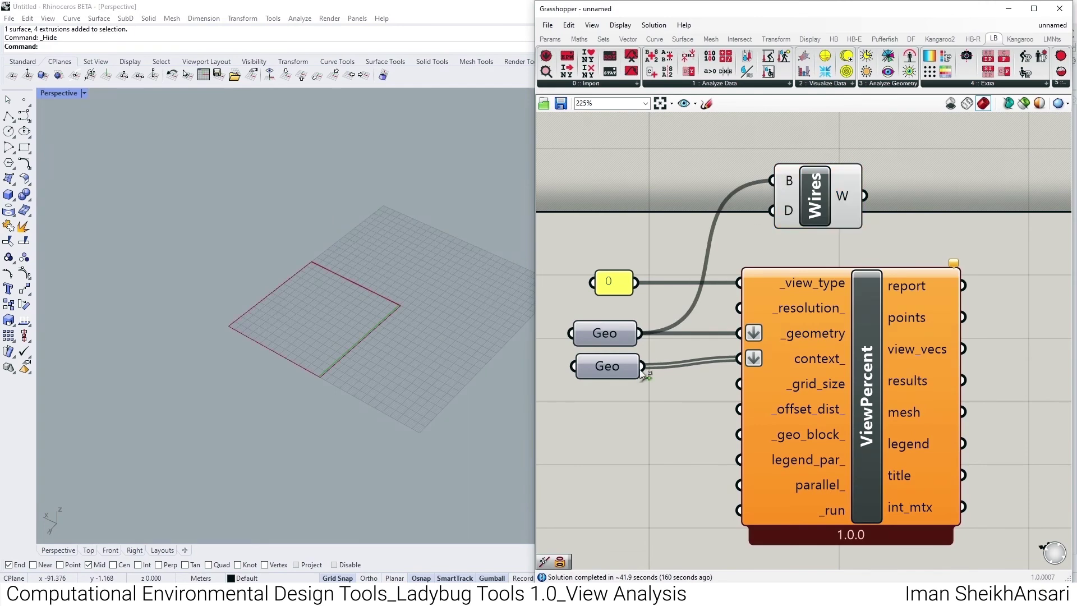
left_click_drag(642, 367, 773, 181, "shift")
left_click(363, 370)
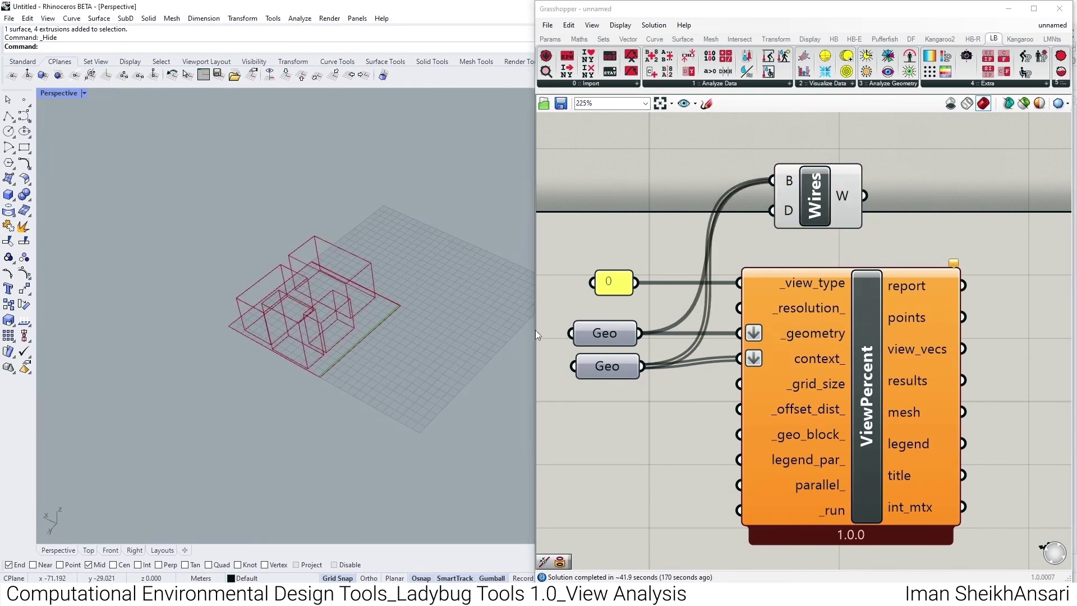
- Connect a panel with the value 1 to the _grid_size input and align it below the Geometry parameters
right_click_drag(606, 445, 705, 410)
double_click(681, 385)
type("//1")
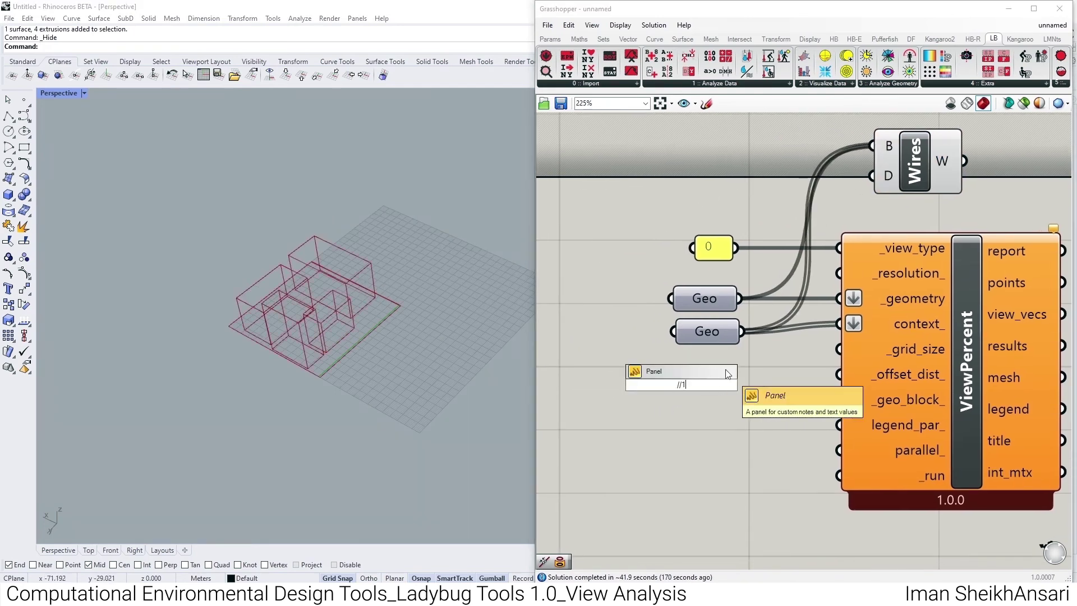
key("Return")
left_click_drag(702, 384, 838, 349)
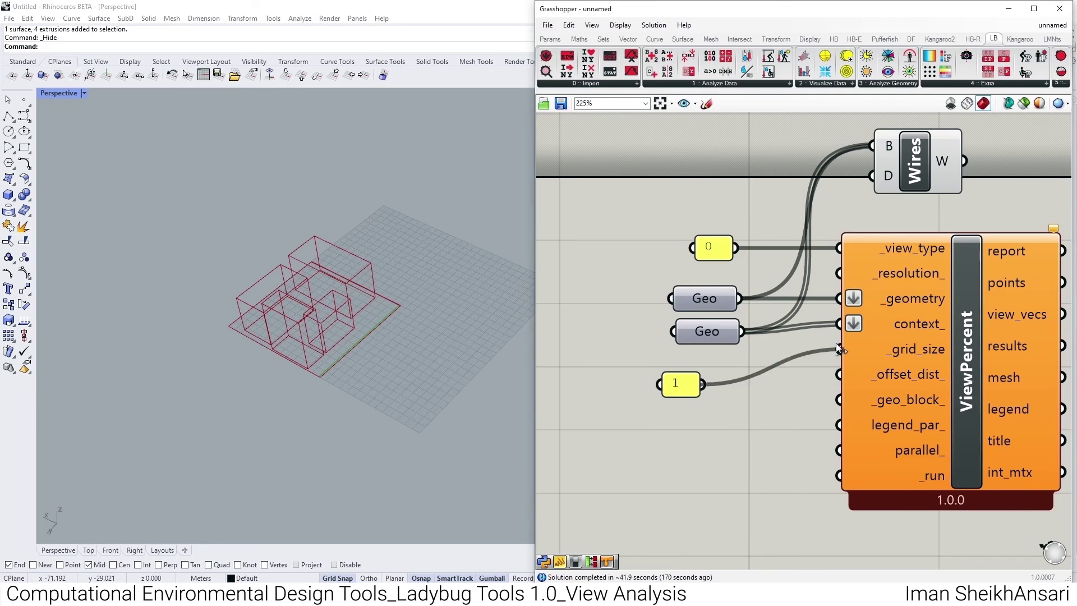
left_click_drag(687, 391, 722, 369)
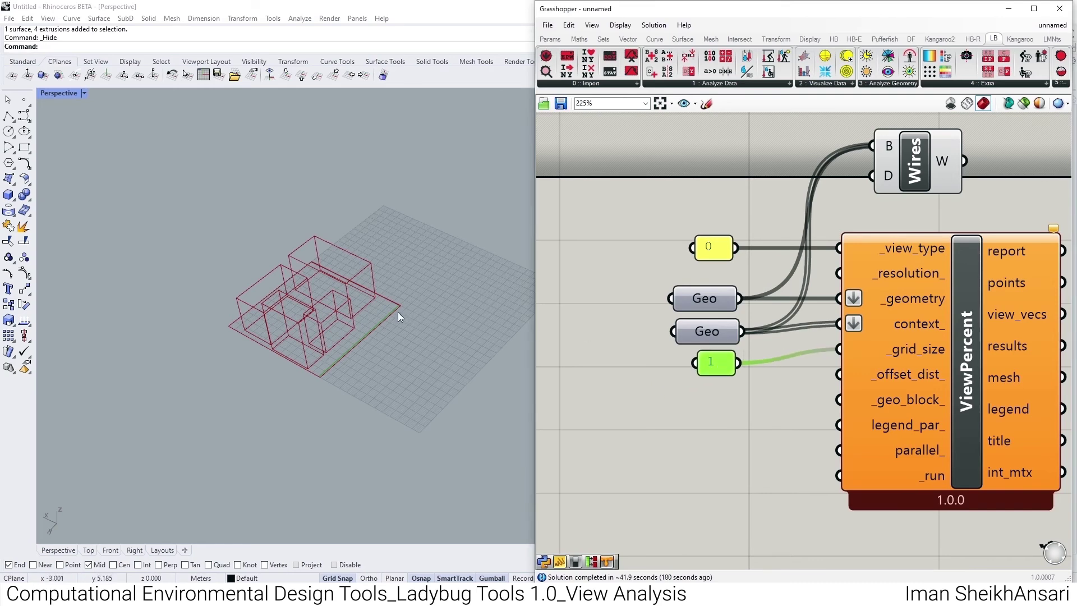
- Add a Boolean Toggle, connect it to the parallel_ and _run inputs, and set it to True
scroll(398, 312, "up", 3)
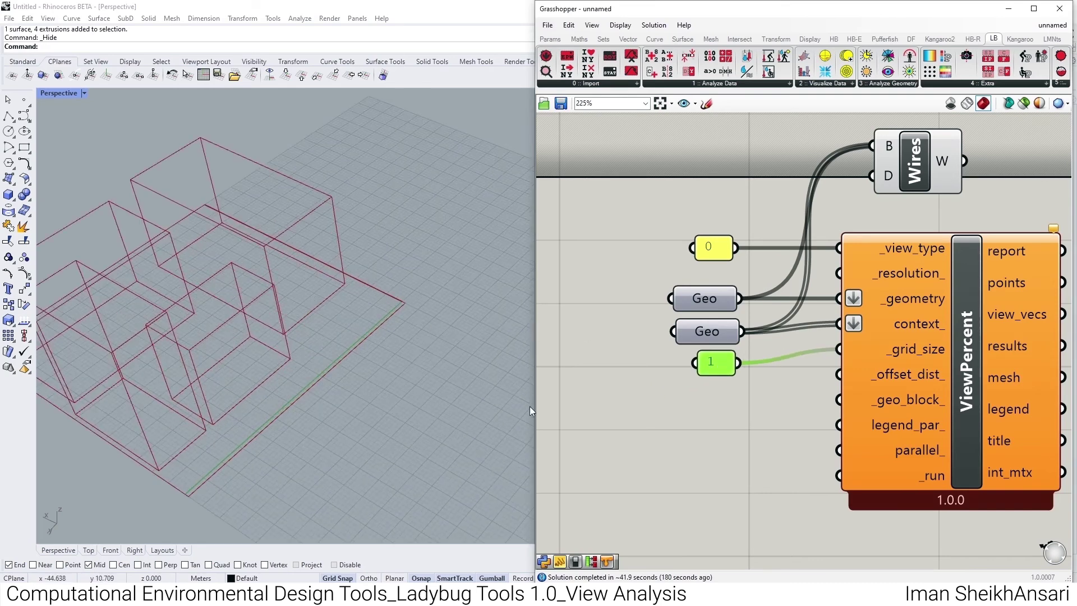
double_click(719, 478)
type("to")
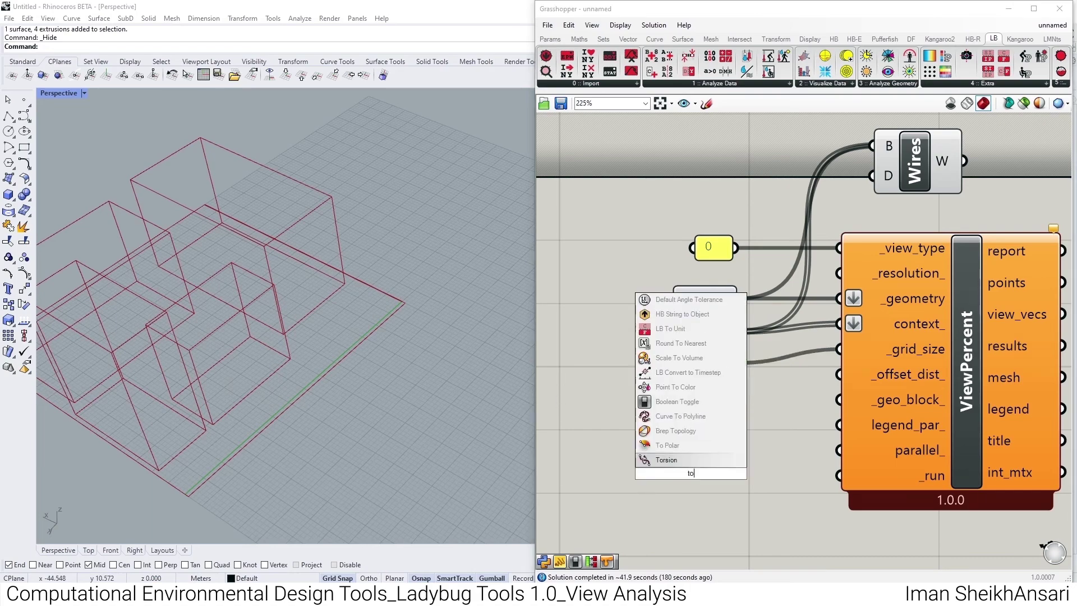
type("g")
left_click(717, 463)
left_click_drag(840, 452, 760, 474)
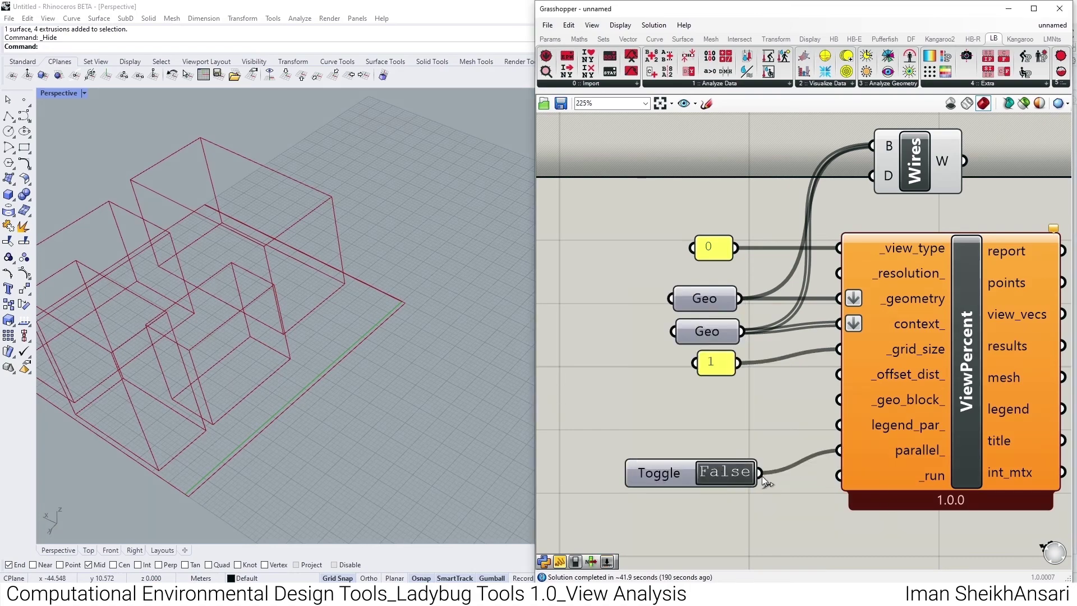
left_click_drag(840, 476, 759, 477)
double_click(732, 473)
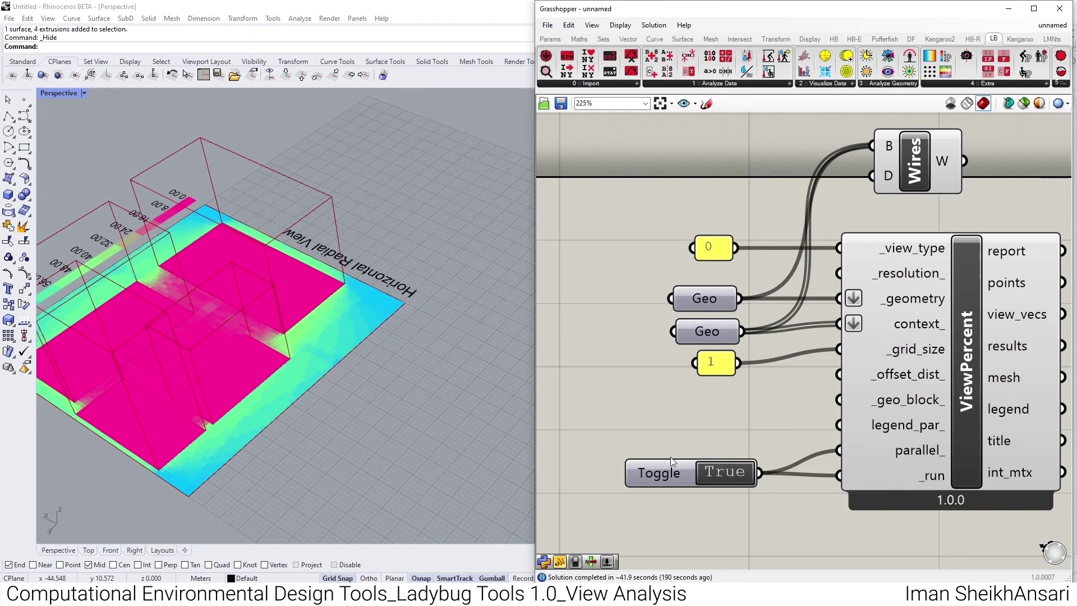
- Examine the colored horizontal radial view results on the ground surface around and between the boxes
scroll(272, 412, "up", 3)
scroll(274, 286, "down", 10)
scroll(274, 286, "up", 14)
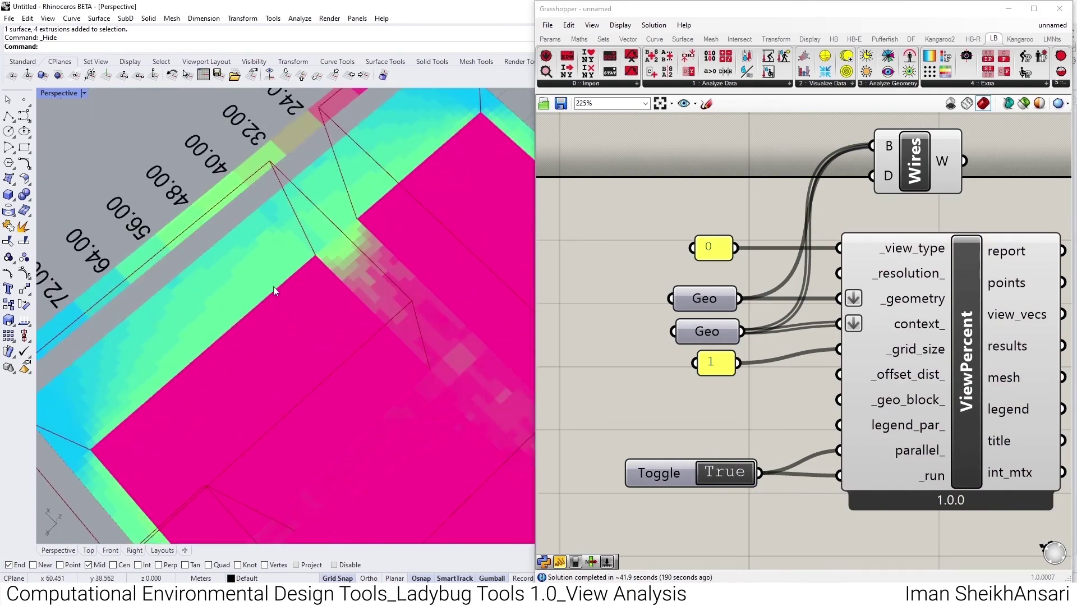
scroll(303, 314, "down", 6)
scroll(338, 333, "up", 4)
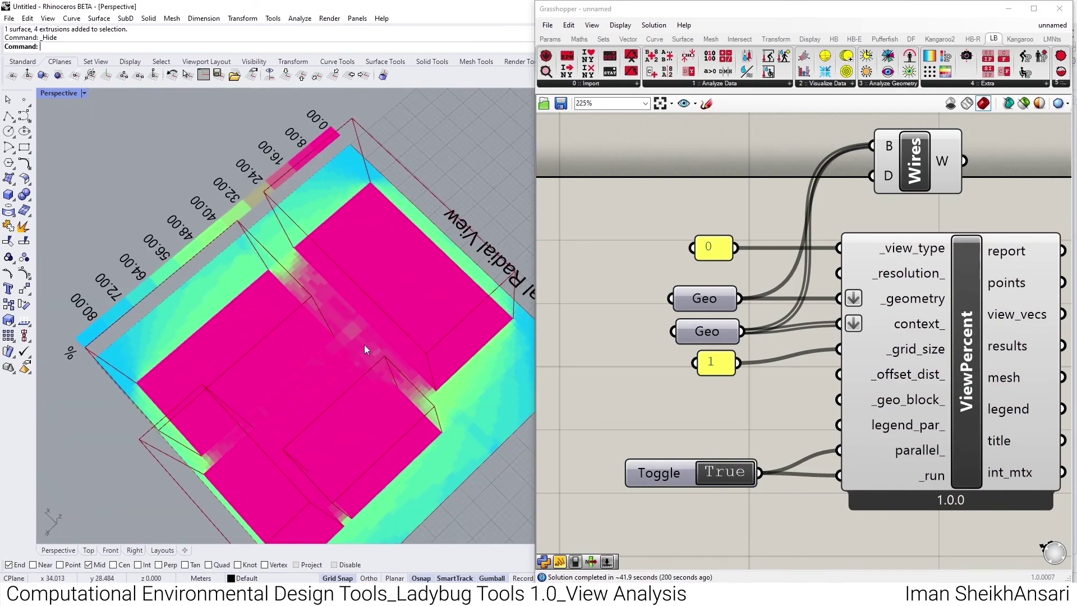
scroll(414, 324, "down", 2)
right_click_drag(388, 418, 376, 364)
- Show the hidden Rhino objects again and delete the small box midway along the Y-axis edge
middle_click(391, 364)
right_click(359, 355)
scroll(376, 374, "down", 1)
left_click(387, 369)
scroll(403, 388, "down", 4)
key("Delete")
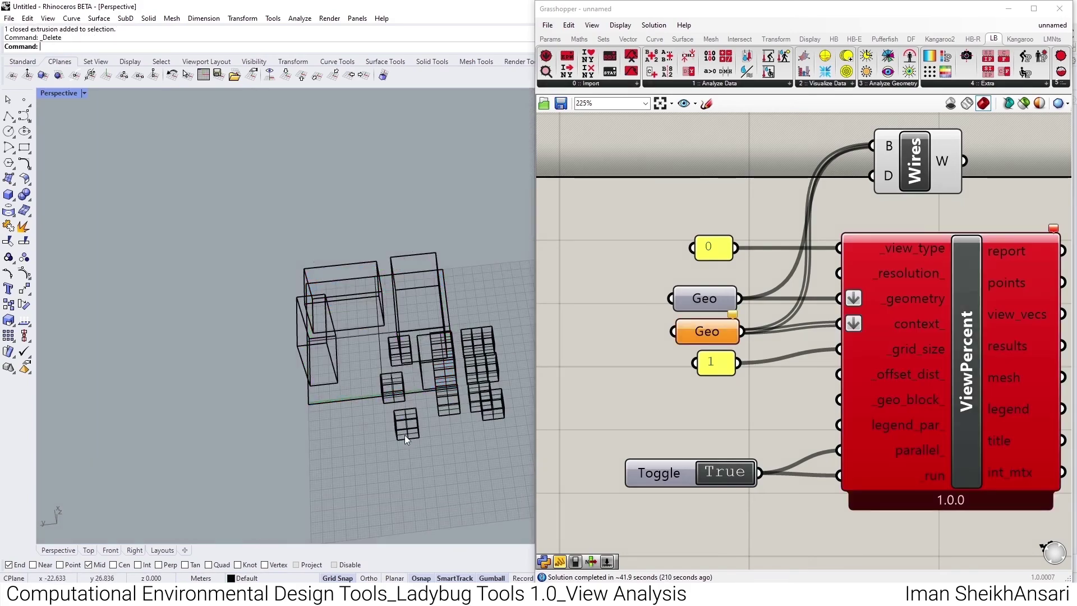
- Delete the small box in front of the ground surface and the clusters of small boxes beside its corner
left_click(406, 426)
key("Delete")
left_click(455, 374)
left_click(487, 374)
left_click_drag(515, 341, 473, 418)
key("Delete")
- Delete the leftover closed curve and box at the ground surface's corner, leaving only the ground and the three tall boxes
scroll(470, 402, "up", 7)
left_click(438, 389)
key("Delete")
left_click(381, 344)
left_click(423, 371)
key("Delete")
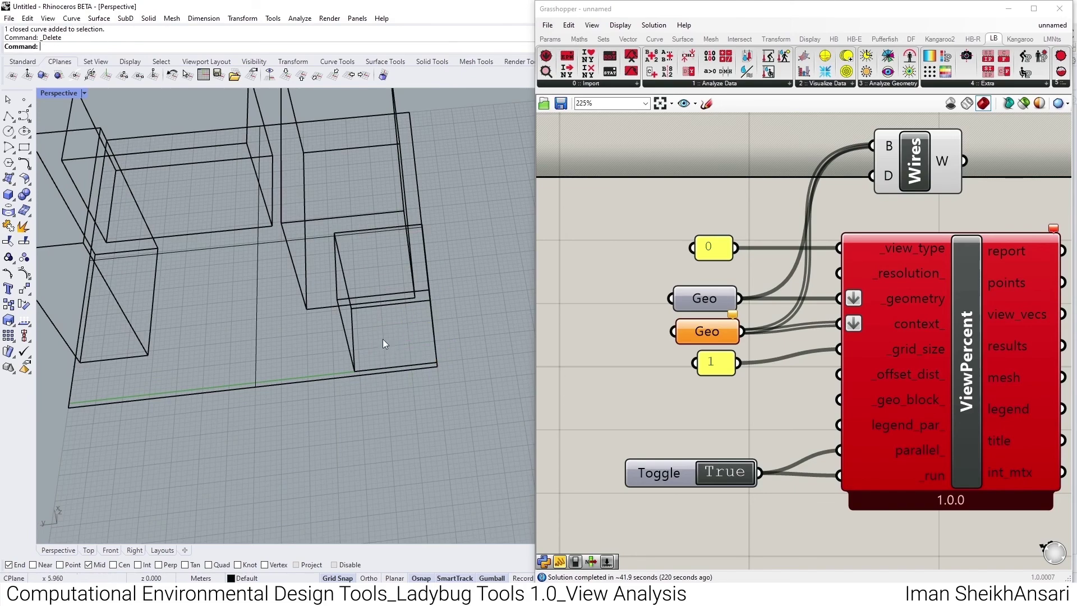
scroll(382, 339, "down", 3)
left_click(363, 324)
key("Delete")
- Select the three tall boxes and set them as multiple geometries in the Geometry parameter feeding context_
left_click(346, 262)
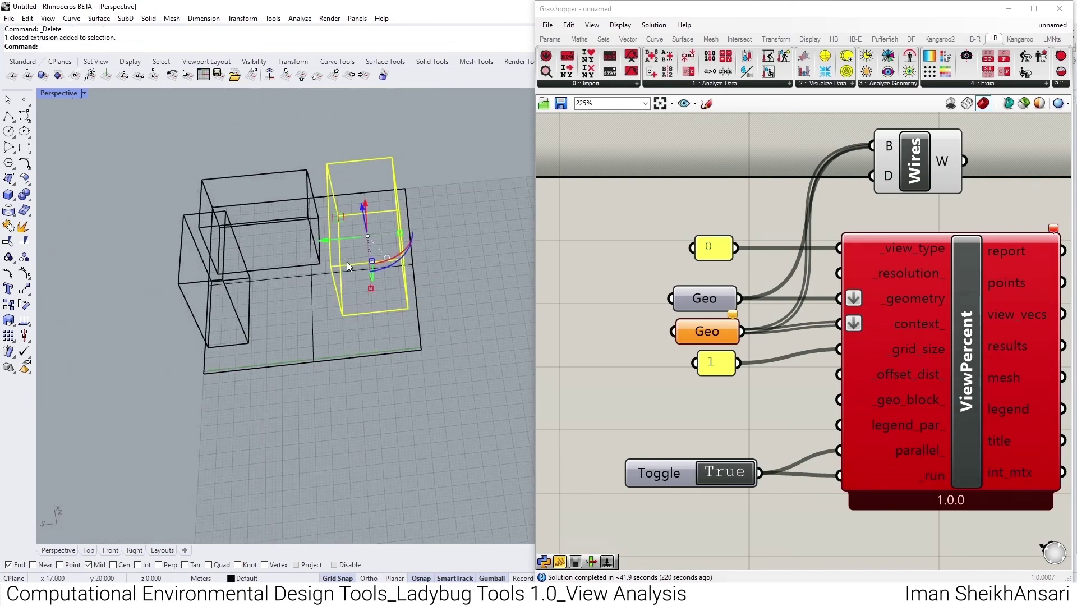
left_click(257, 233, "shift")
left_click(237, 308, "shift")
right_click(713, 332)
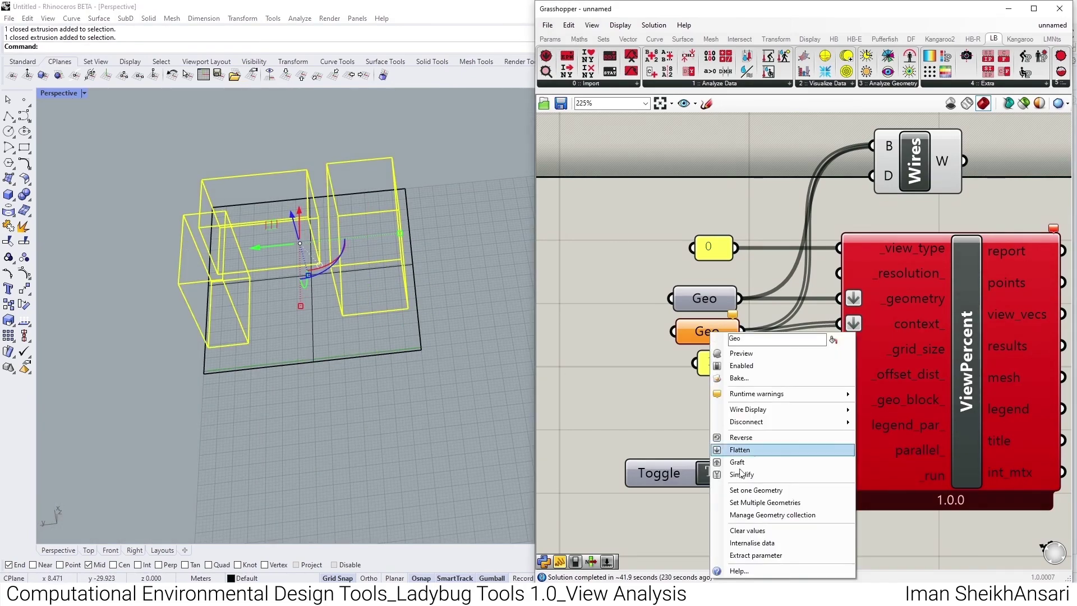
left_click(752, 502)
- Hide the ground surface and the three boxes in Rhino
left_click_drag(443, 162, 169, 424)
middle_click(171, 426)
left_click(141, 420)
- Examine the horizontal radial view colors around the boxes and the numeric values of the results output
scroll(264, 307, "up", 8)
scroll(347, 230, "down", 4)
scroll(352, 231, "up", 3)
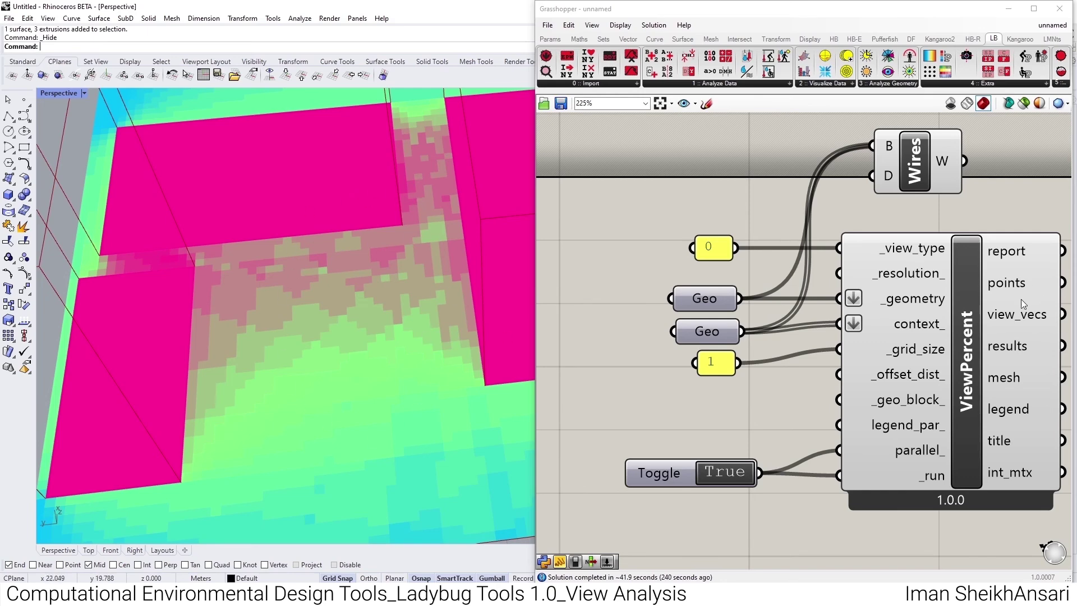
mouse_move(1018, 315)
mouse_move(1019, 356)
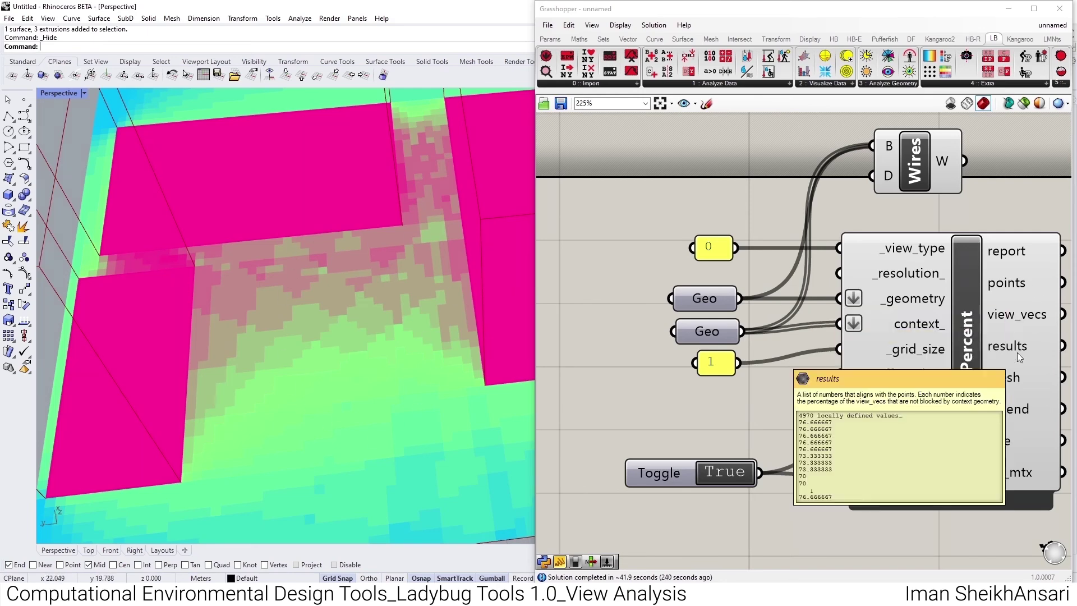
right_click_drag(289, 264, 314, 263)
scroll(315, 262, "down", 5)
right_click_drag(340, 342, 416, 334)
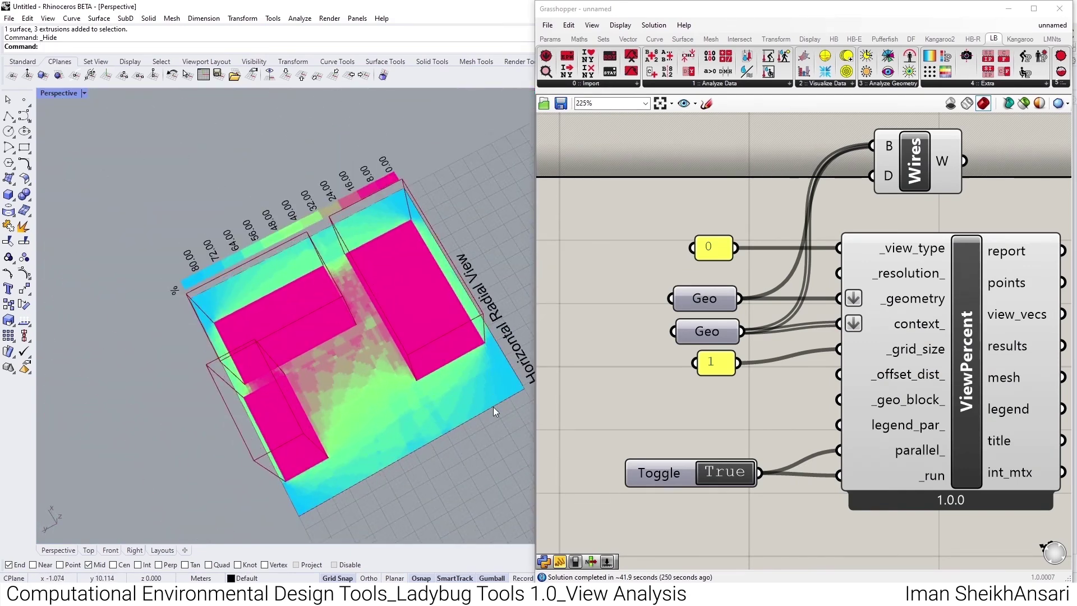
- Set the _view_type panel to 1 to run the Horizontal 30-Degree Offset view analysis
mouse_move(913, 254)
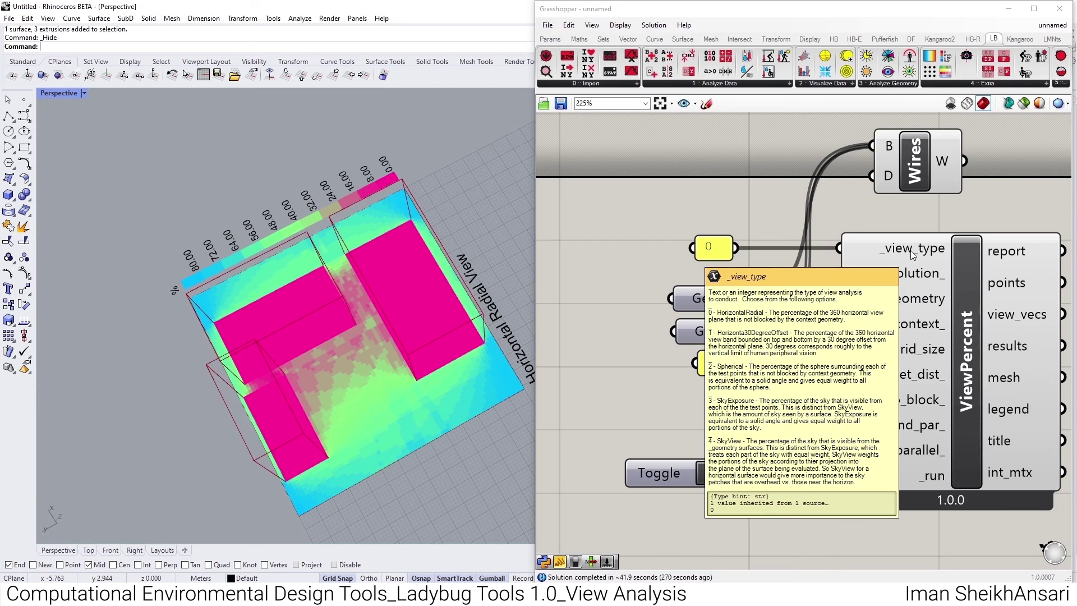
double_click(714, 248)
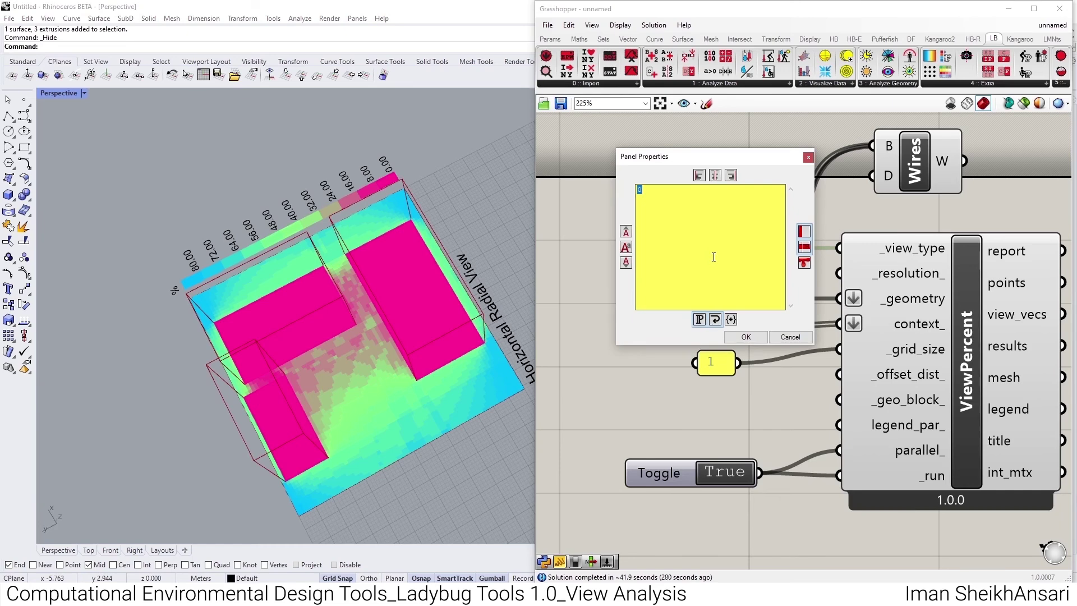
left_click(747, 336)
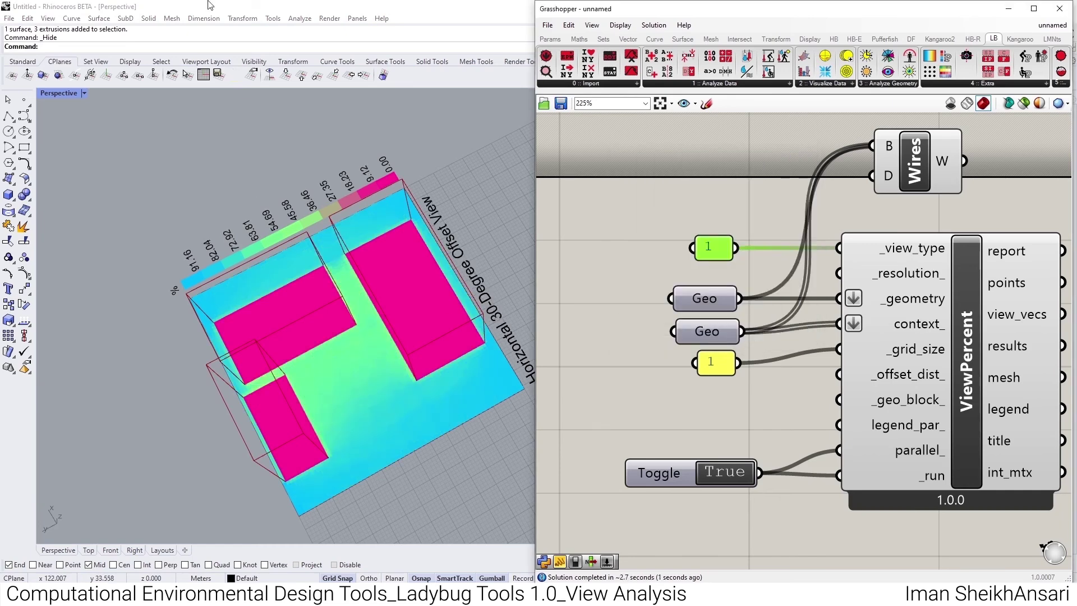
right_click_drag(387, 365, 412, 400)
scroll(412, 400, "down", 3)
scroll(392, 366, "up", 8)
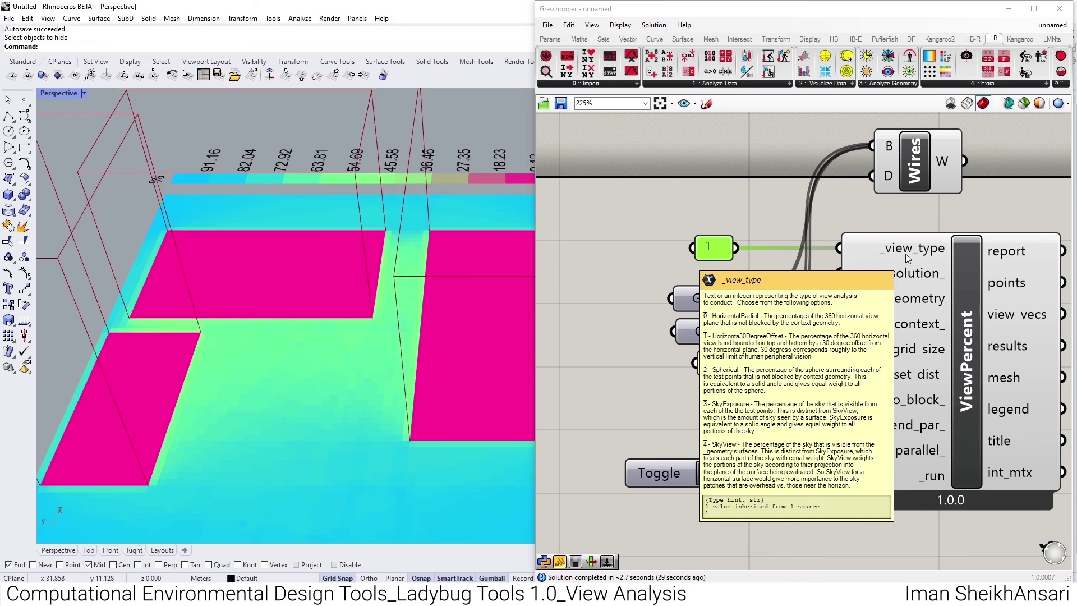
- Set the _view_type panel to 4 to run the Sky View analysis on the ground surface
double_click(718, 250)
type("2")
left_click(736, 334)
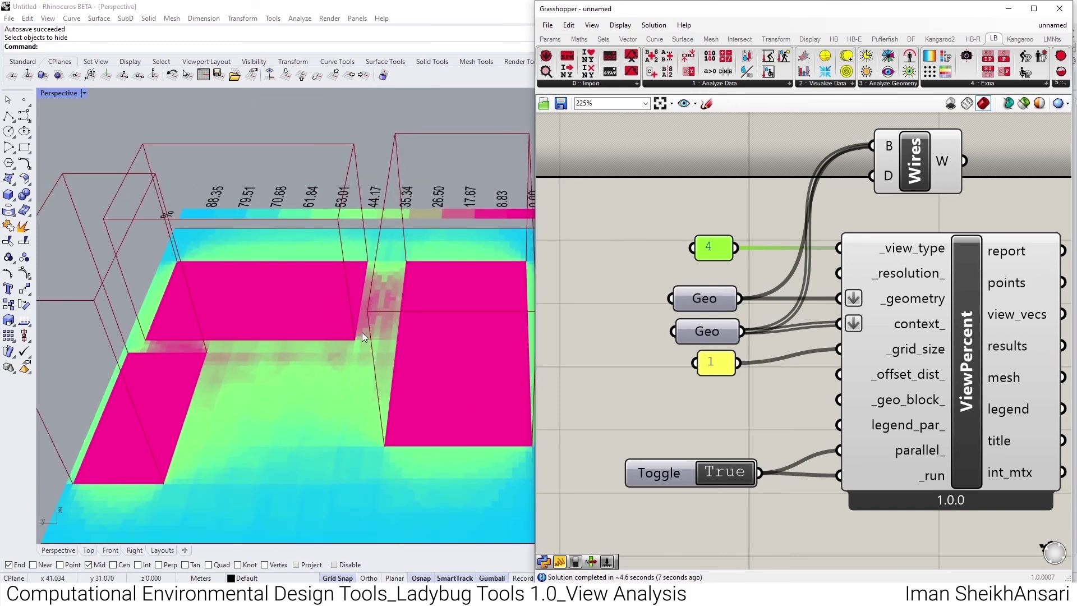
scroll(365, 307, "down", 2)
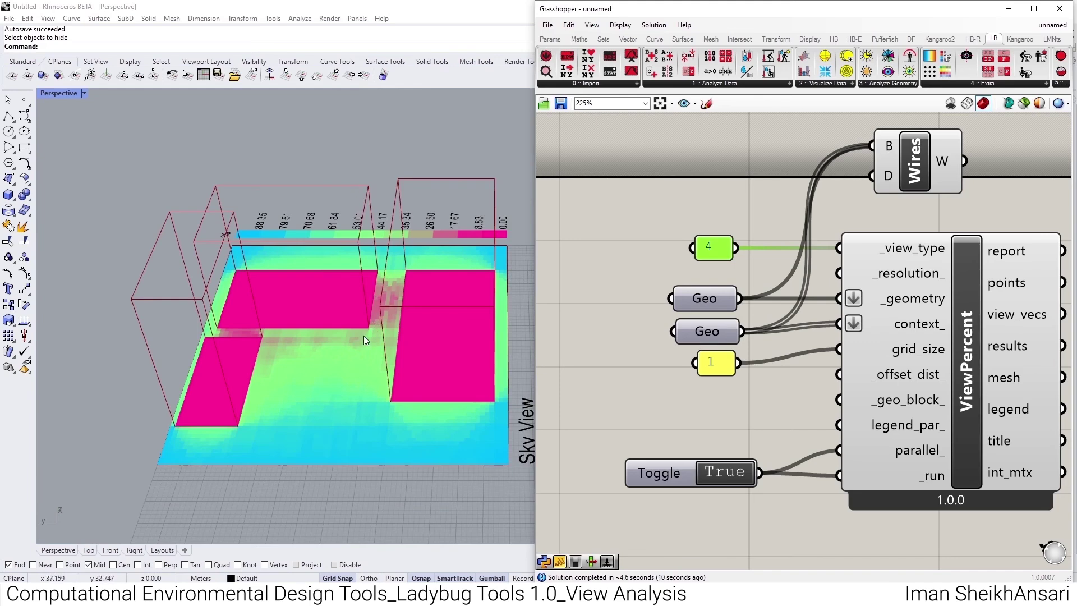
scroll(230, 326, "up", 2)
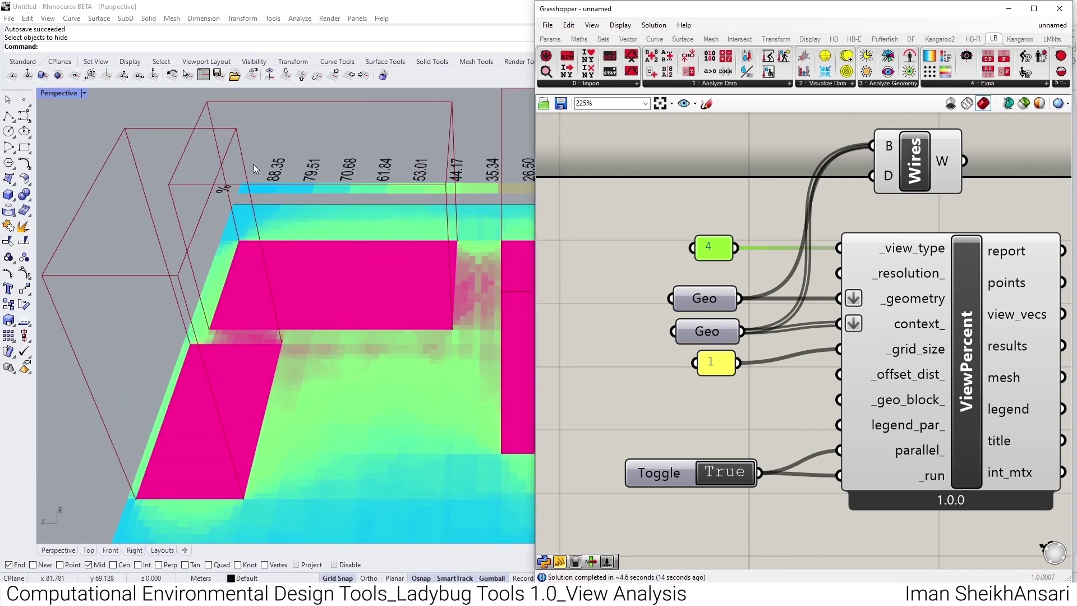
scroll(336, 331, "down", 2)
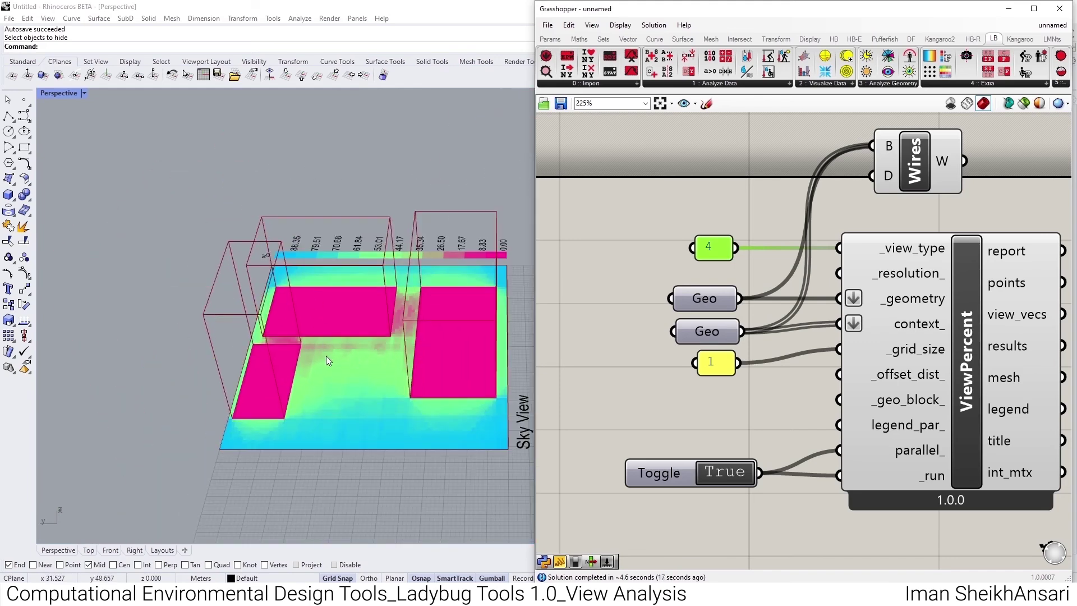
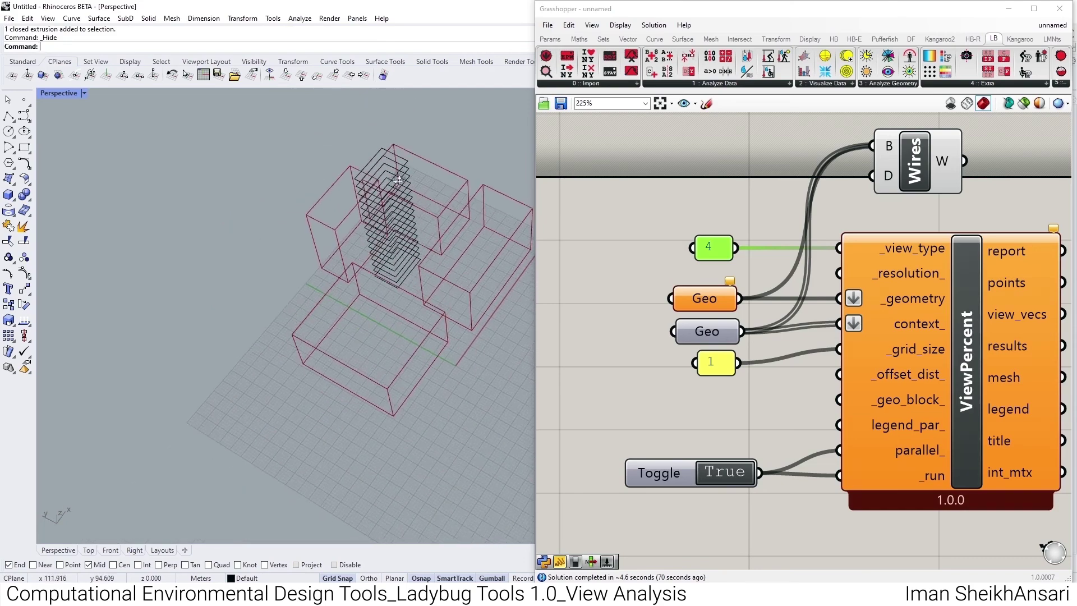
- Create planar surfaces with PlanarSrf from the stacked rectangular floor outlines of the tower
left_click_drag(435, 124, 348, 306)
type("PlanarSrf")
key("Return")
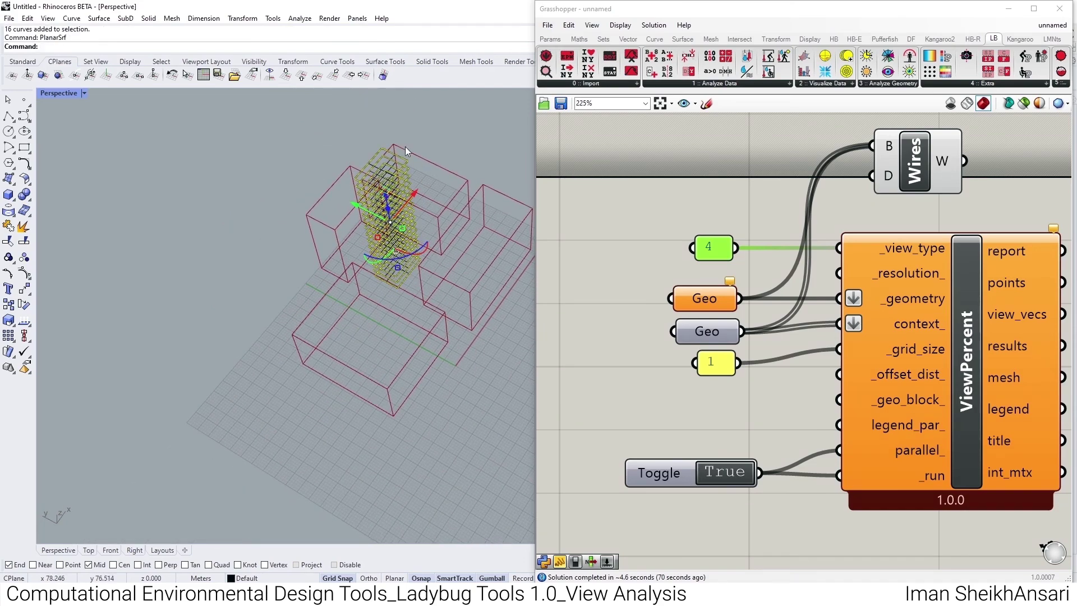
- Try to set the selected floor curves and surfaces as multiple geometries in the Geometry parameter feeding _geometry
right_click(705, 302)
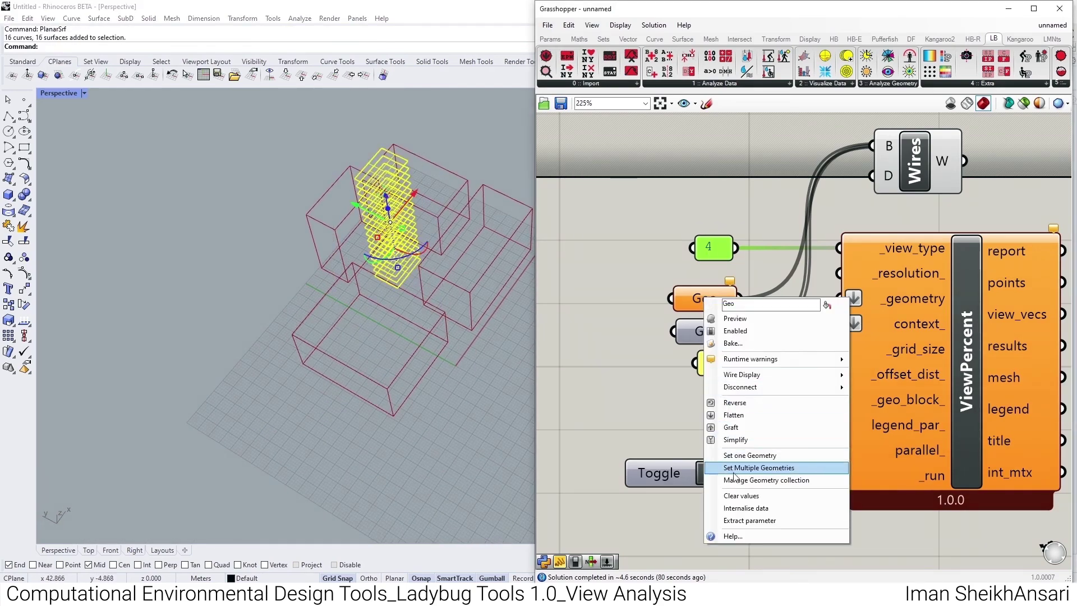
left_click(758, 467)
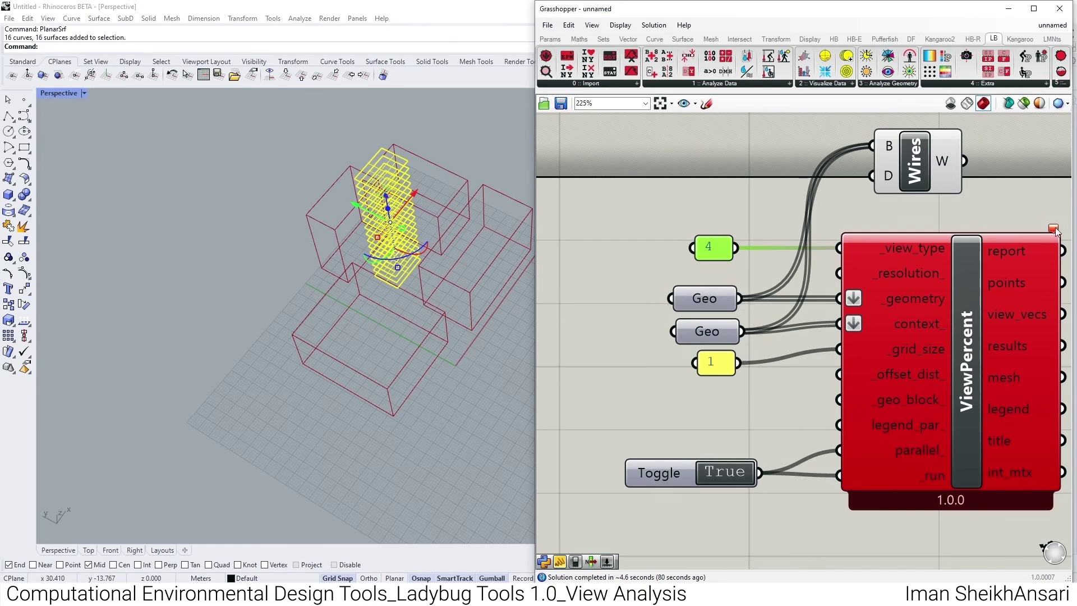
mouse_move(1055, 229)
scroll(391, 164, "up", 6)
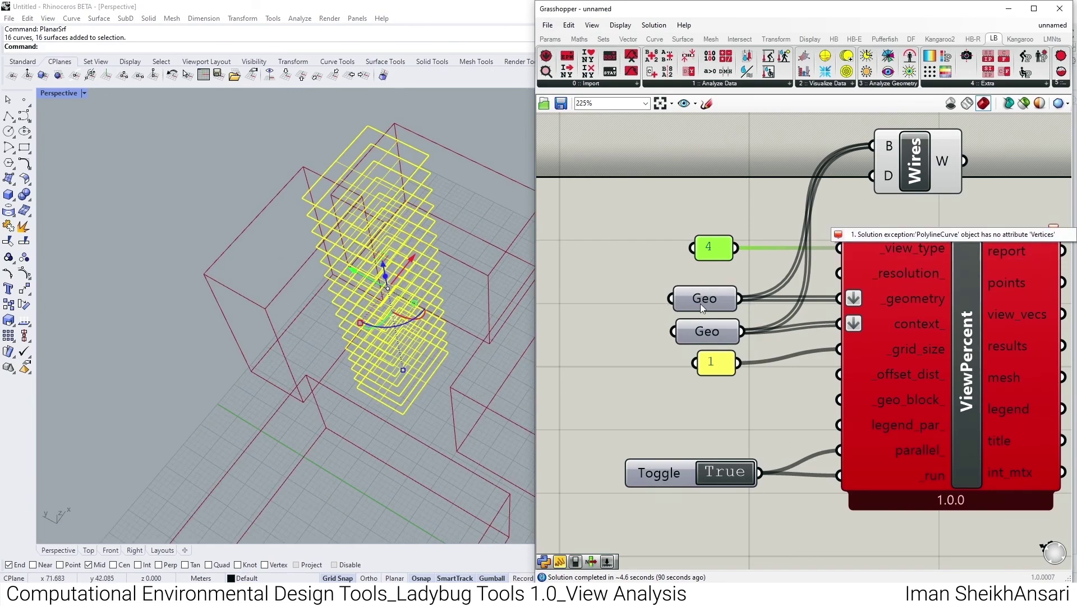
- Add a Brep parameter, set the selected tower floor surfaces as its multiple Breps, and connect it to _geometry
double_click(604, 284)
type("brep")
left_click(583, 272)
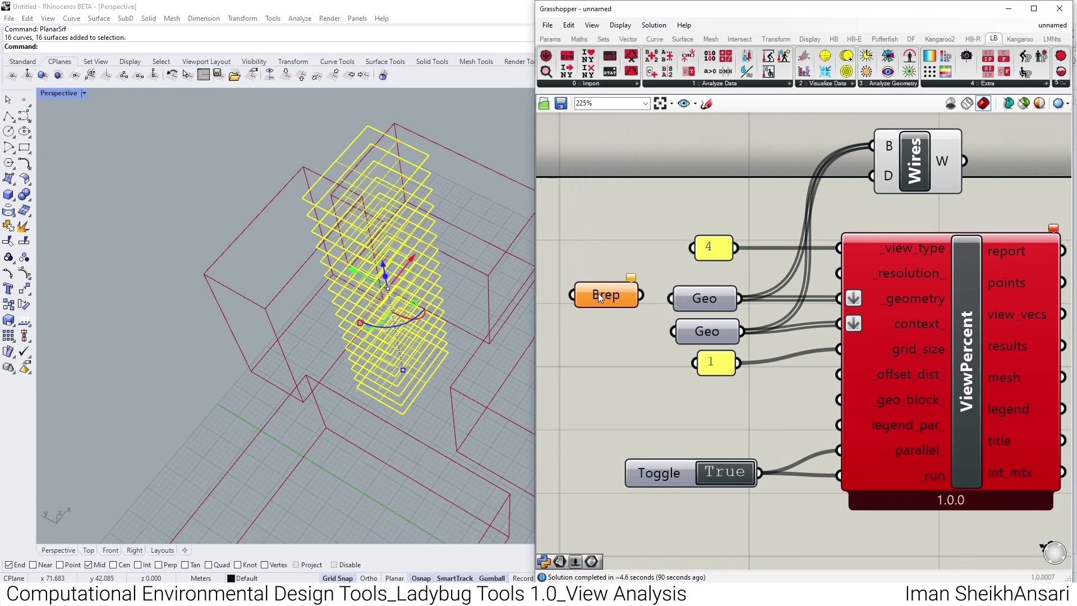
right_click(605, 295)
left_click(650, 454)
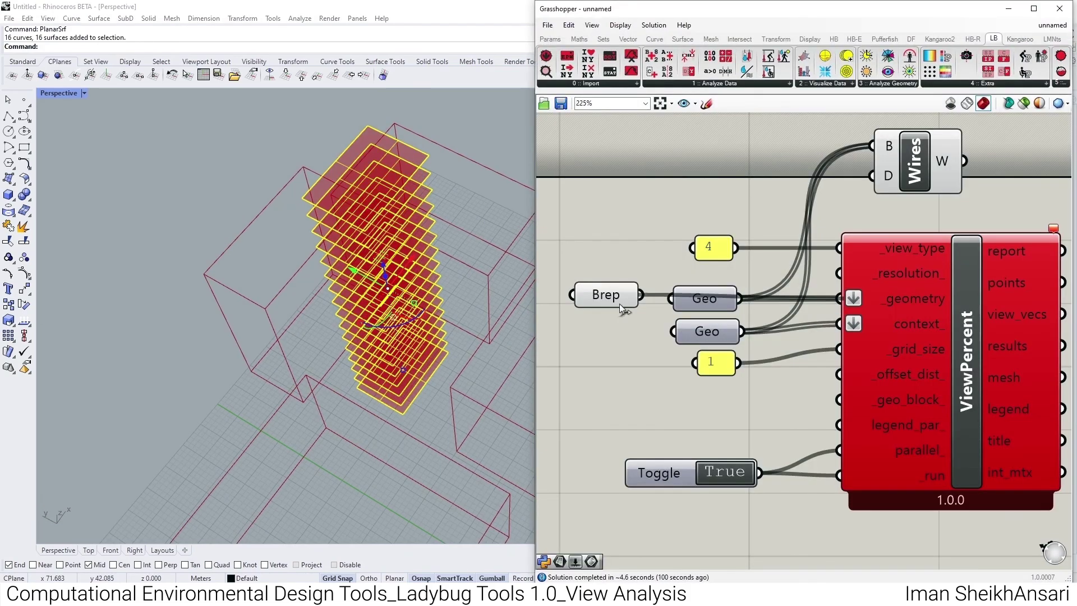
- Delete the upper Geometry parameter and move the Brep parameter into its place
left_click(716, 304)
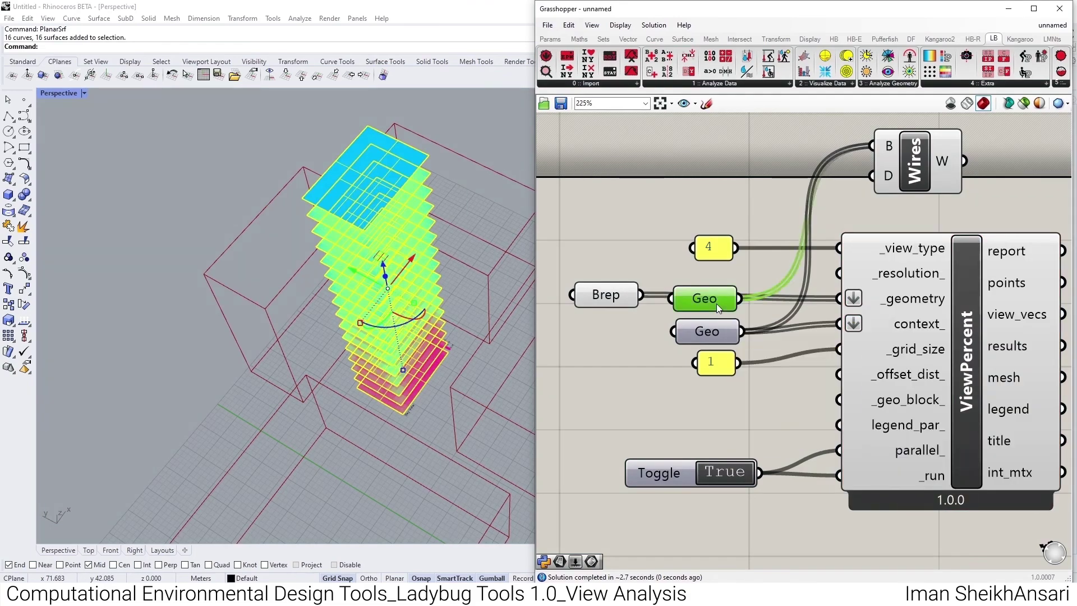
key("Delete")
left_click_drag(611, 301, 709, 304)
- Hide the tower's floor curves and surfaces and examine the sky view colors on the stacked floors
scroll(366, 238, "down", 10)
left_click_drag(440, 170, 326, 321)
middle_click(318, 335)
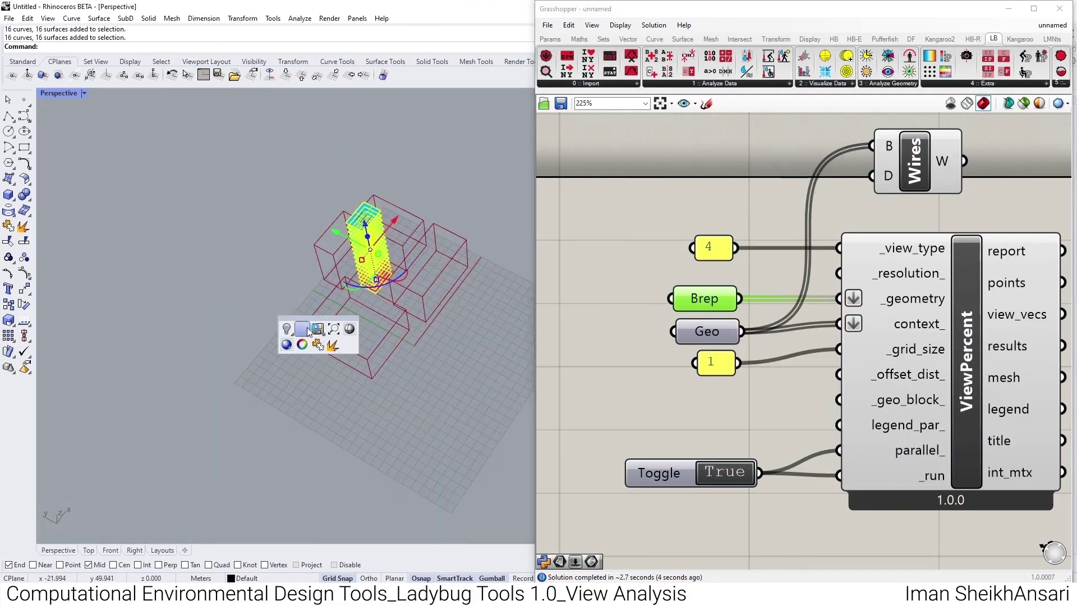
left_click(287, 328)
scroll(396, 246, "up", 10)
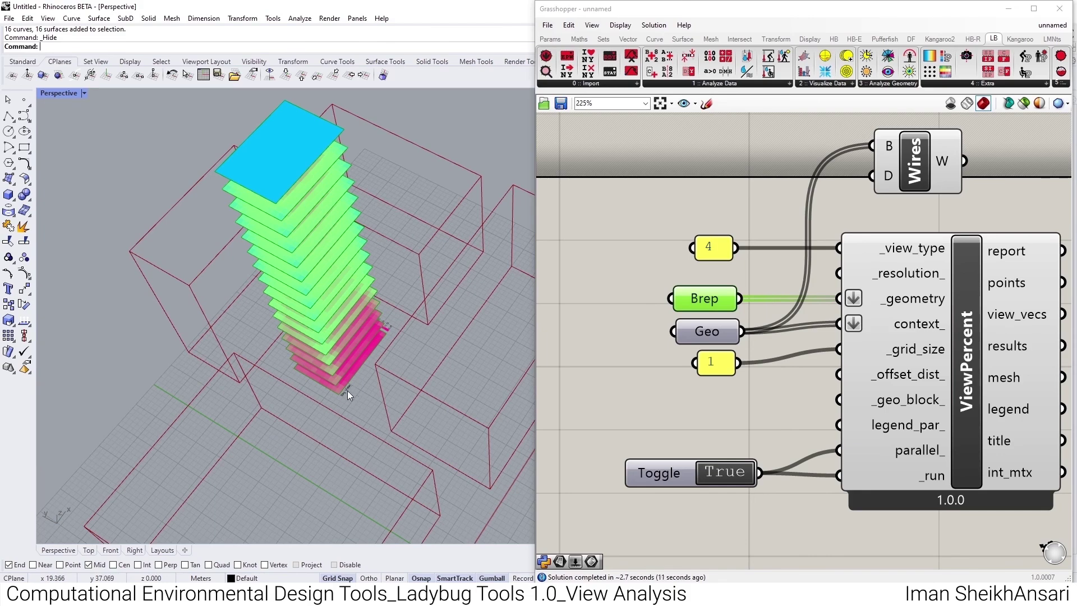
mouse_move(348, 390)
right_mouse_down()
mouse_move(338, 316)
mouse_move(352, 382)
right_mouse_up()
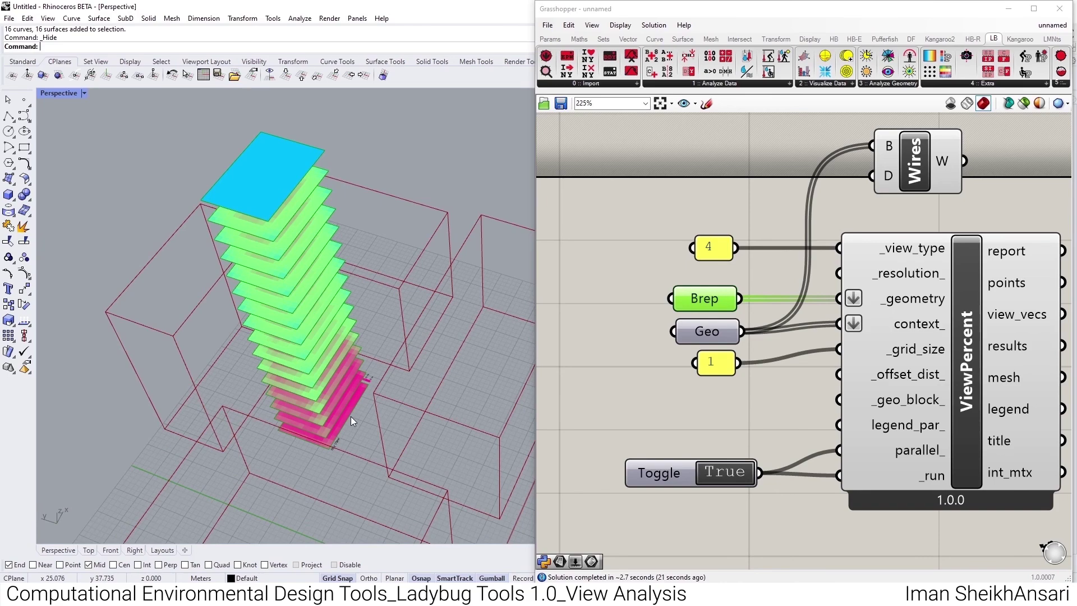
right_click_drag(287, 292, 305, 229)
scroll(249, 231, "up", 7)
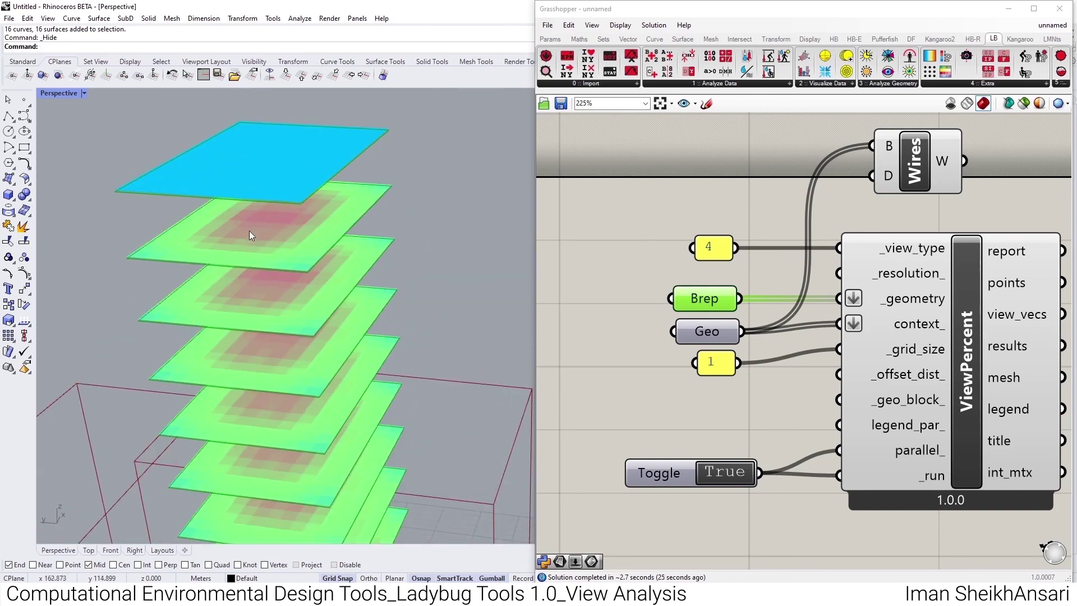
scroll(249, 231, "up", 4)
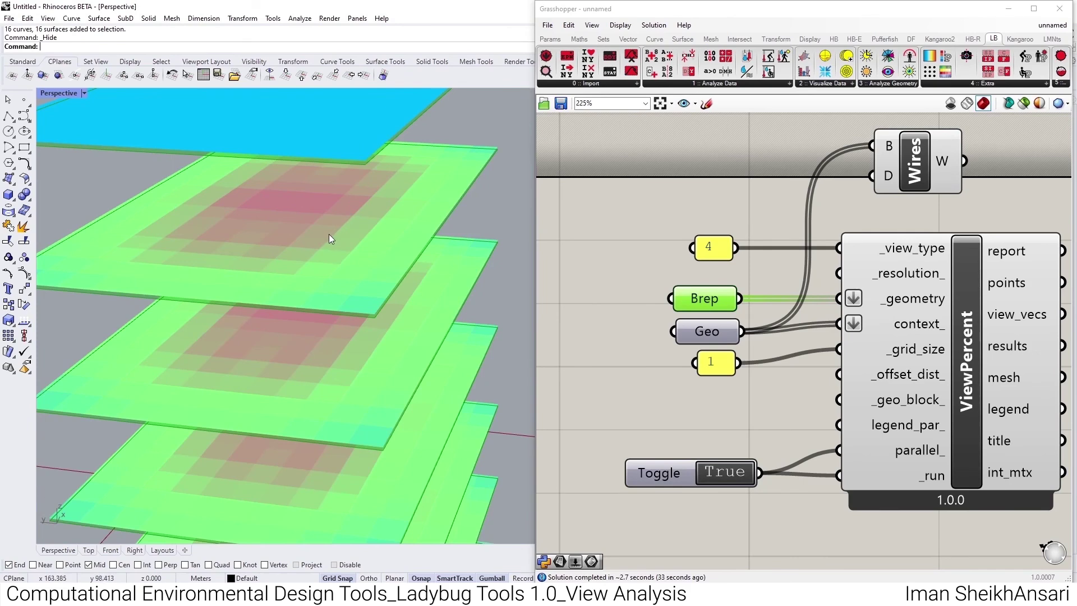
- Show all hidden Rhino objects again
middle_click(374, 236)
left_click(394, 249)
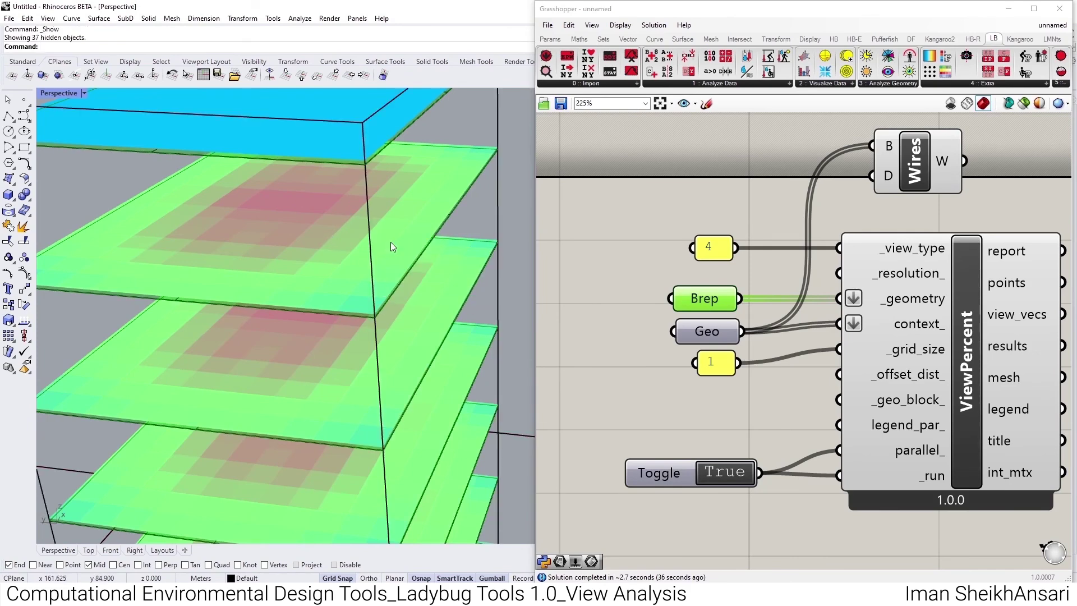
- Draw a line from an upper floor's edge to its core and a second line from the core outward to the sky
type("ne")
key("Return")
left_click(437, 212)
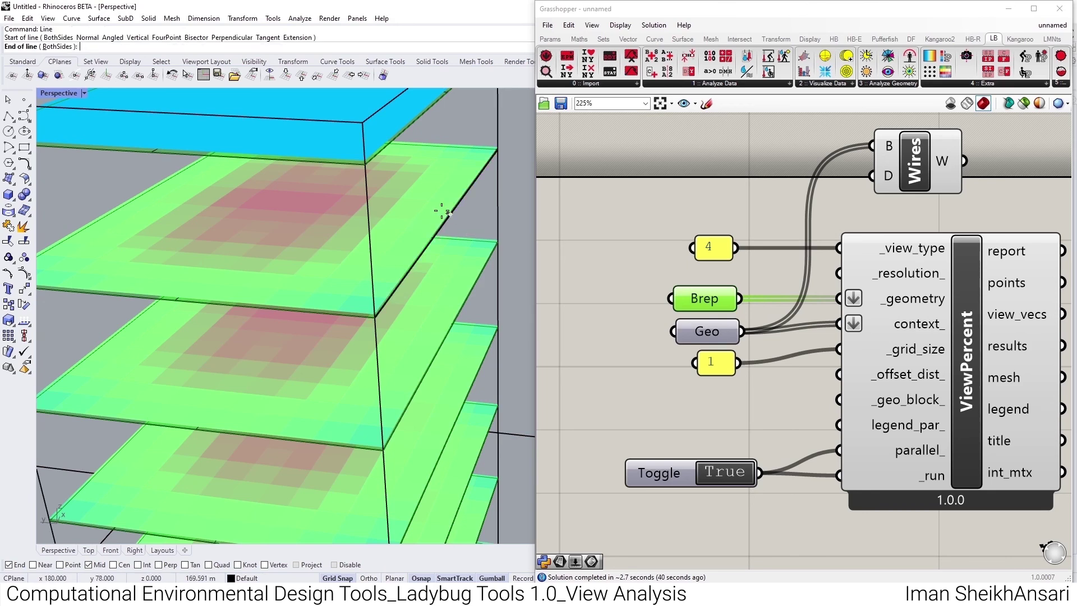
left_click(282, 204)
left_click(300, 209)
key("Return")
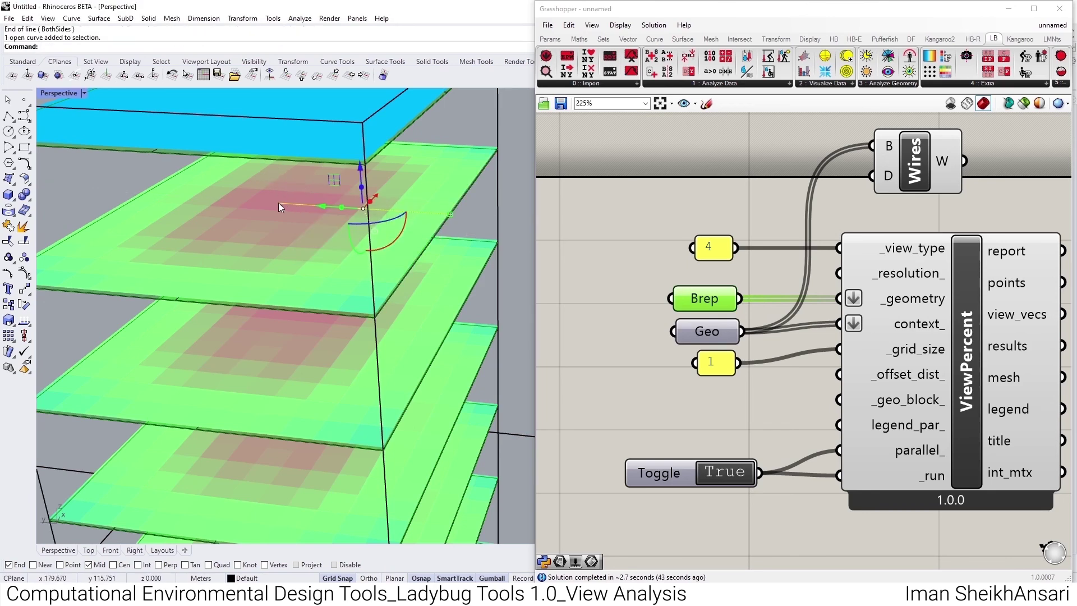
key("Return")
left_click(280, 200)
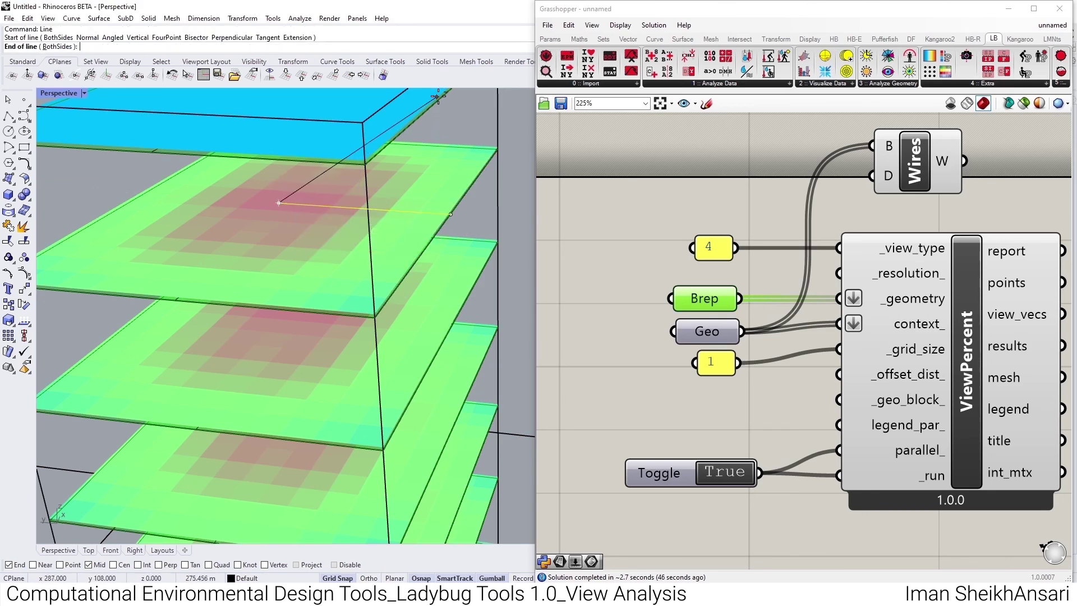
left_click(345, 160)
right_click_drag(412, 162, 449, 104)
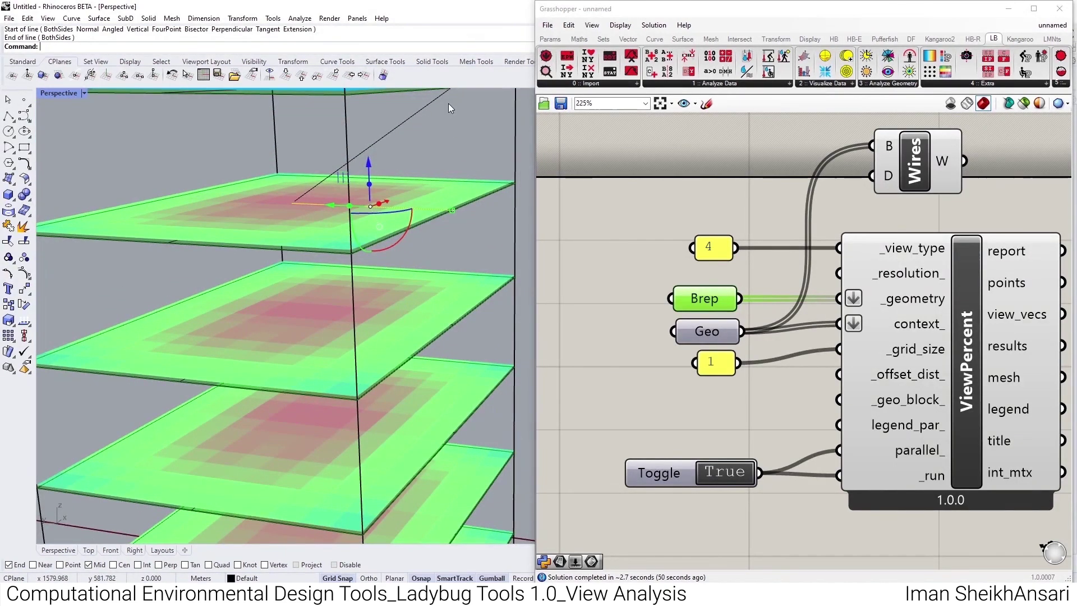
- Delete the two sight lines drawn from the upper floor's core
left_click(430, 209)
key("Delete")
left_click(398, 124)
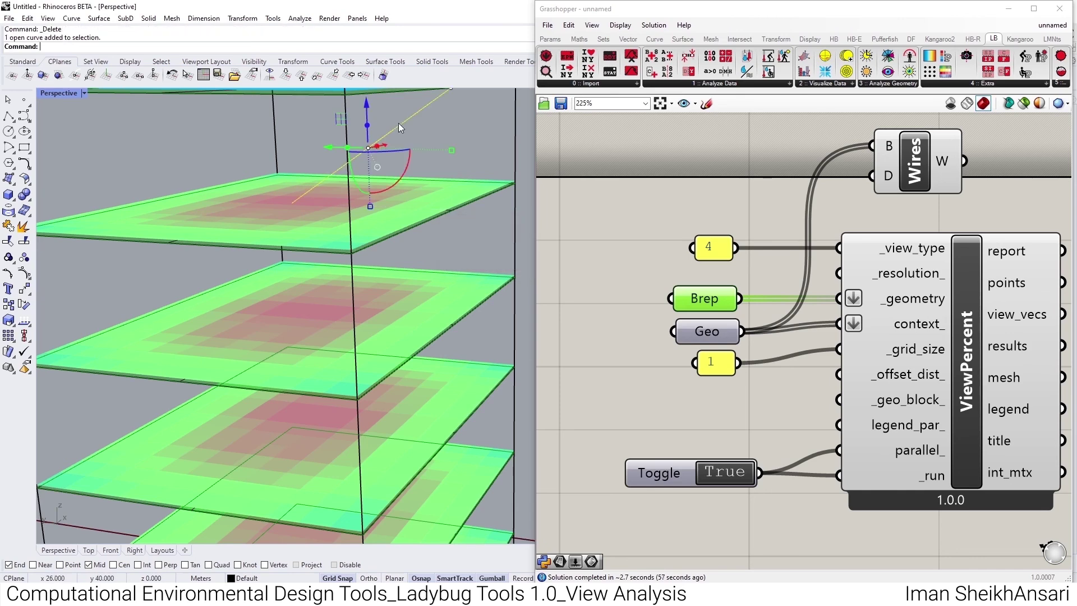
key("Delete")
- Examine how the sky view colors vary along the full height of the tower among the surrounding buildings
scroll(403, 178, "down", 8)
right_click_drag(403, 177, 374, 168)
scroll(406, 326, "down", 8)
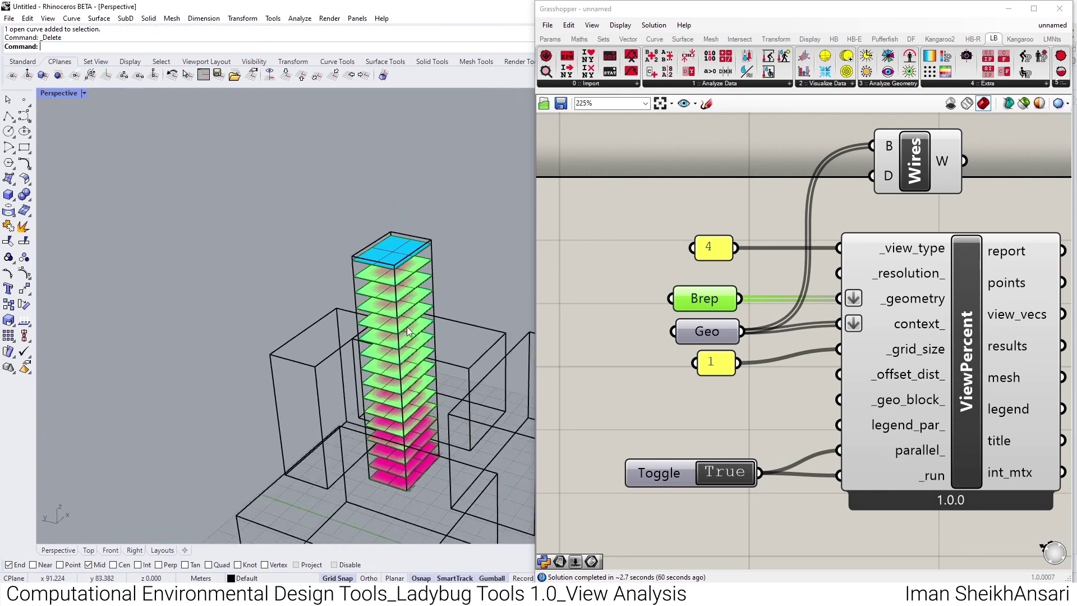
scroll(419, 465, "up", 6)
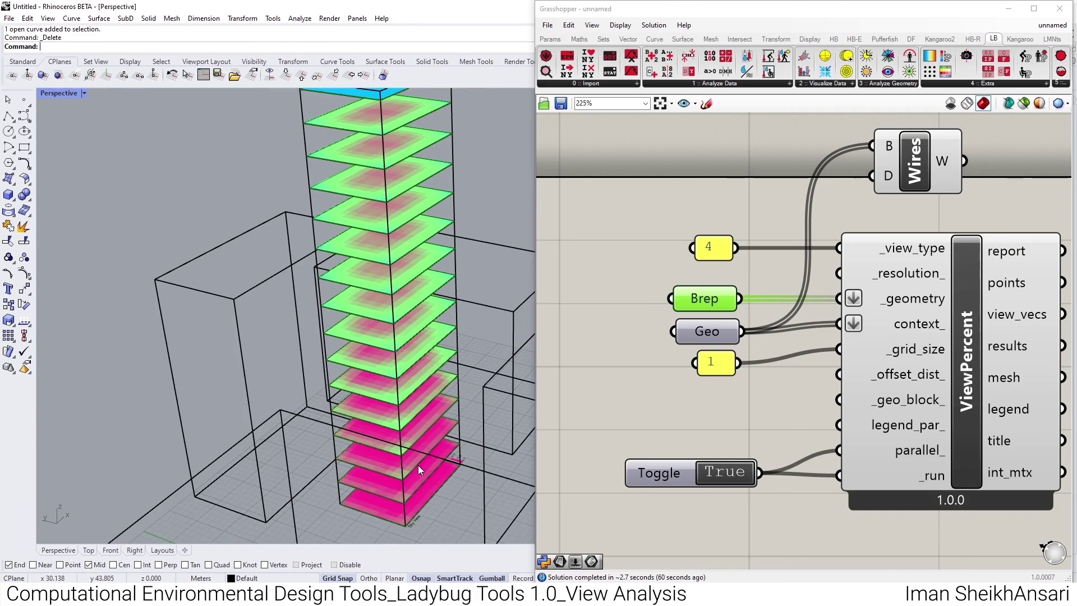
- Examine the sky view results on the tower's lowest floors from close up
scroll(401, 488, "up", 10)
scroll(301, 258, "down", 8)
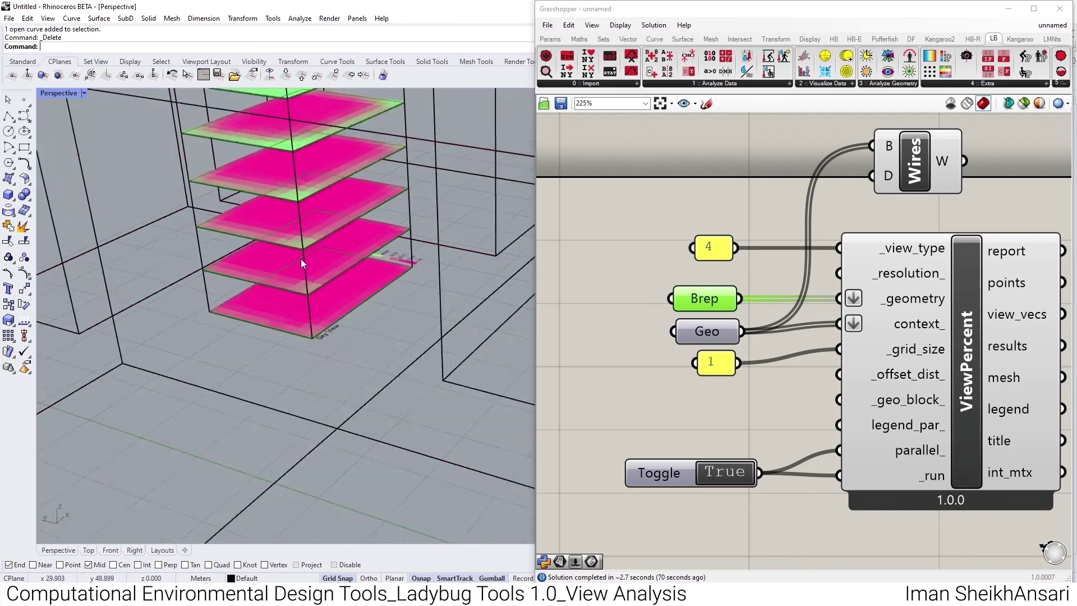
scroll(336, 273, "down", 3)
scroll(314, 256, "up", 5)
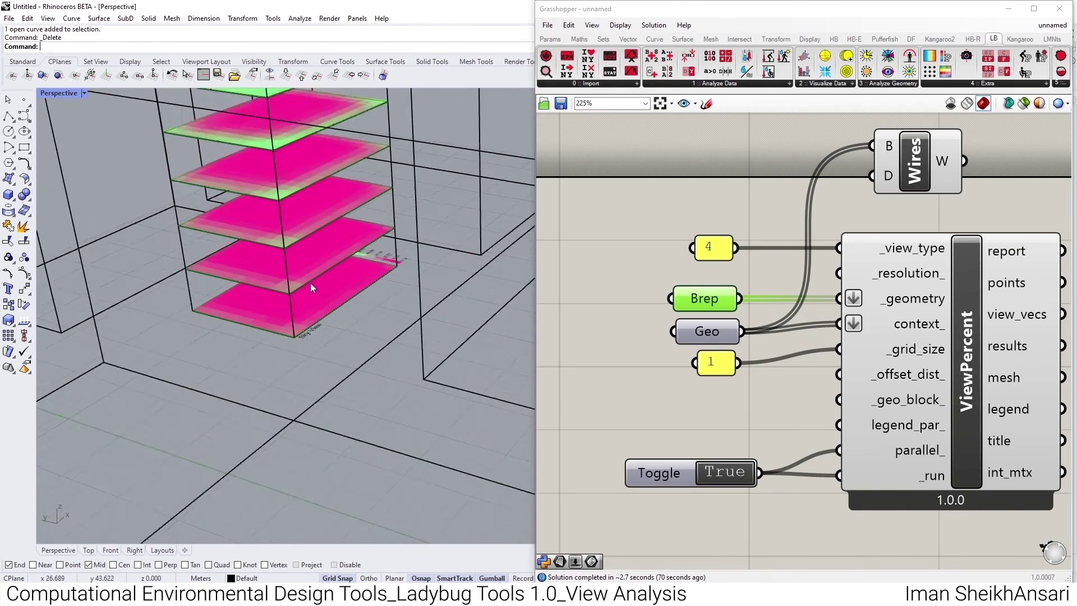
scroll(337, 365, "down", 5)
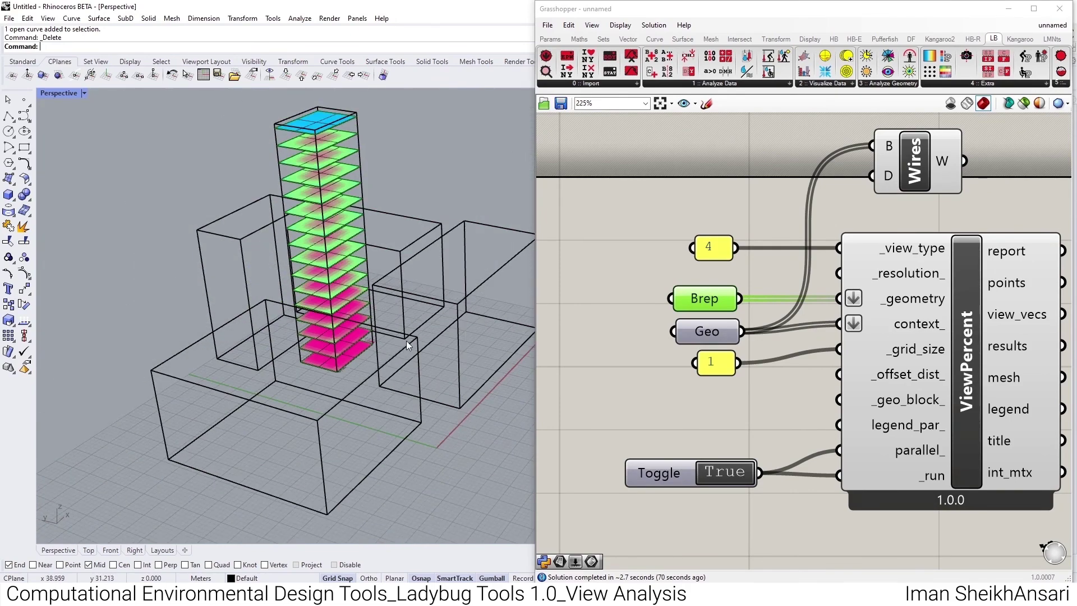
- Delete the box building in front of the tower and assign the three remaining surrounding boxes as the context geometry
left_click(332, 425)
key("Delete")
left_click(408, 298)
left_click(402, 251, "shift")
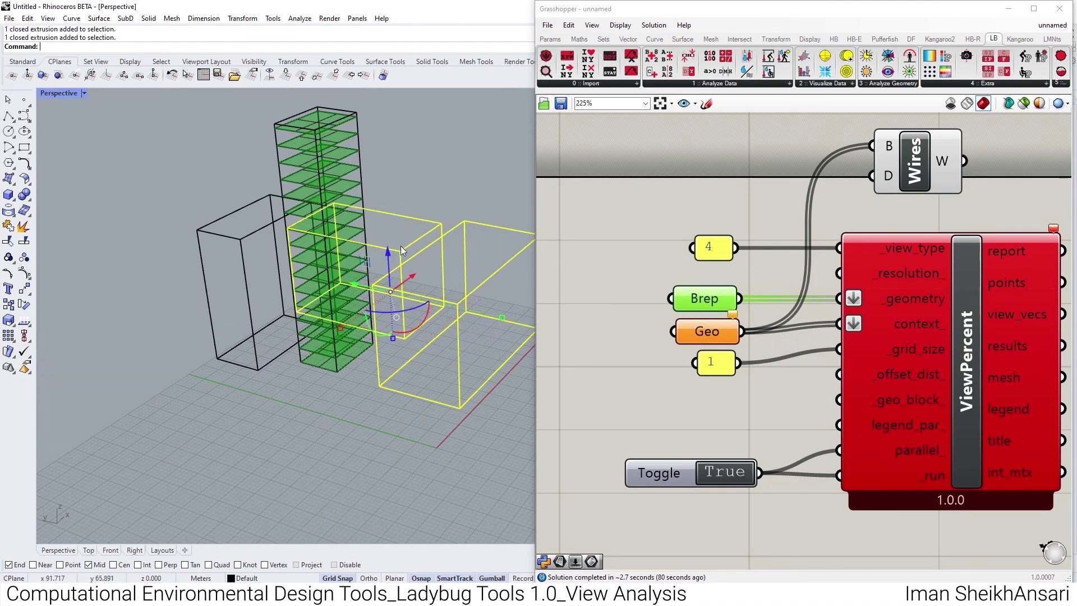
left_click(247, 237, "shift")
right_click(704, 329)
left_click(748, 498)
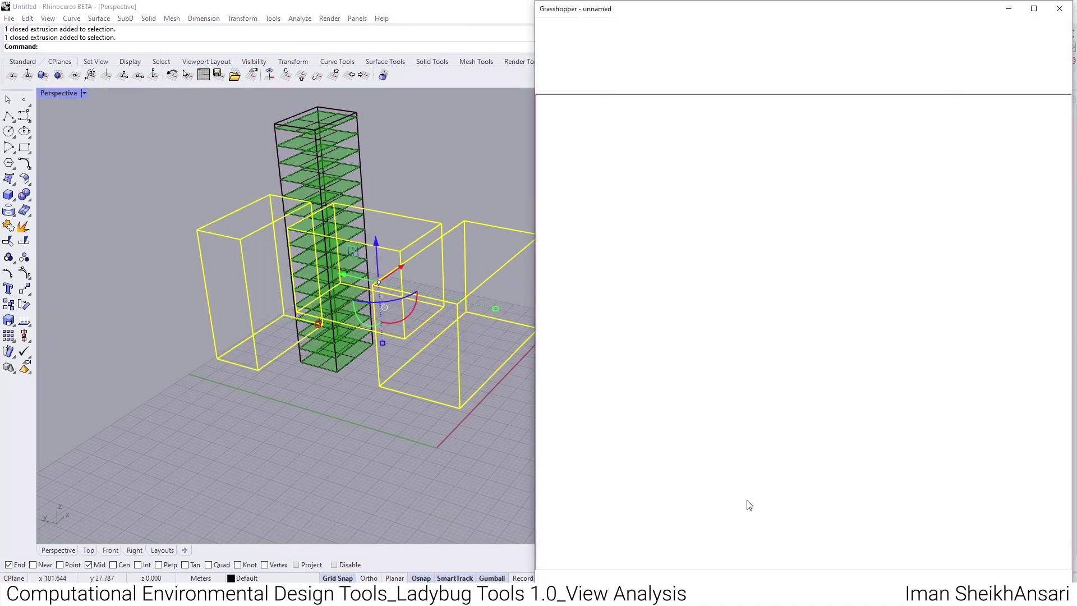
key("Return")
- Examine the recalculated sky view on the tower's lower floors and read the description of the _geo_block_ input
scroll(320, 348, "up", 5)
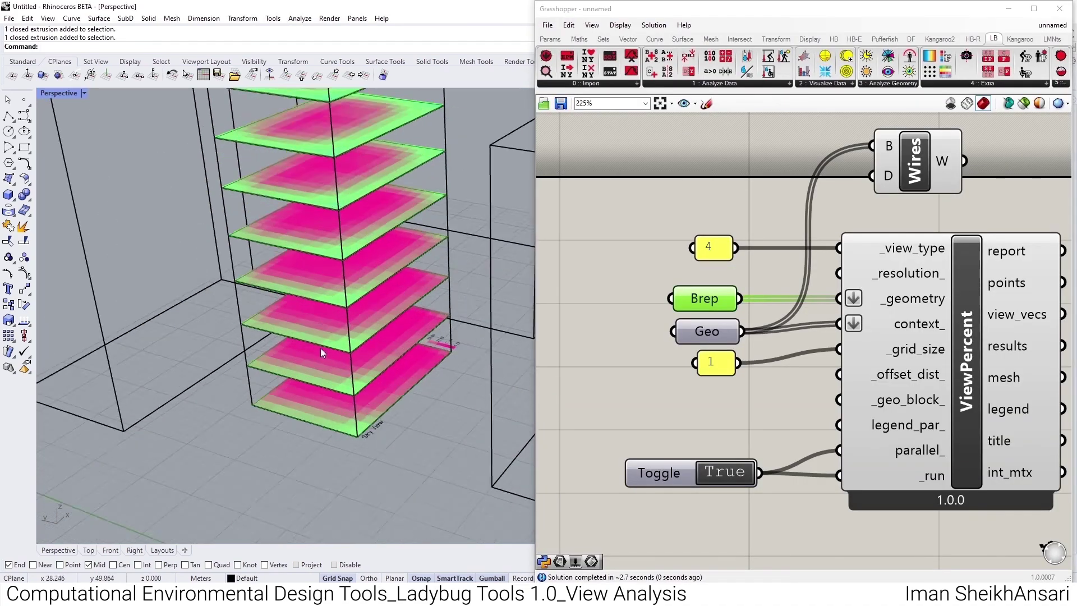
scroll(282, 299, "down", 5)
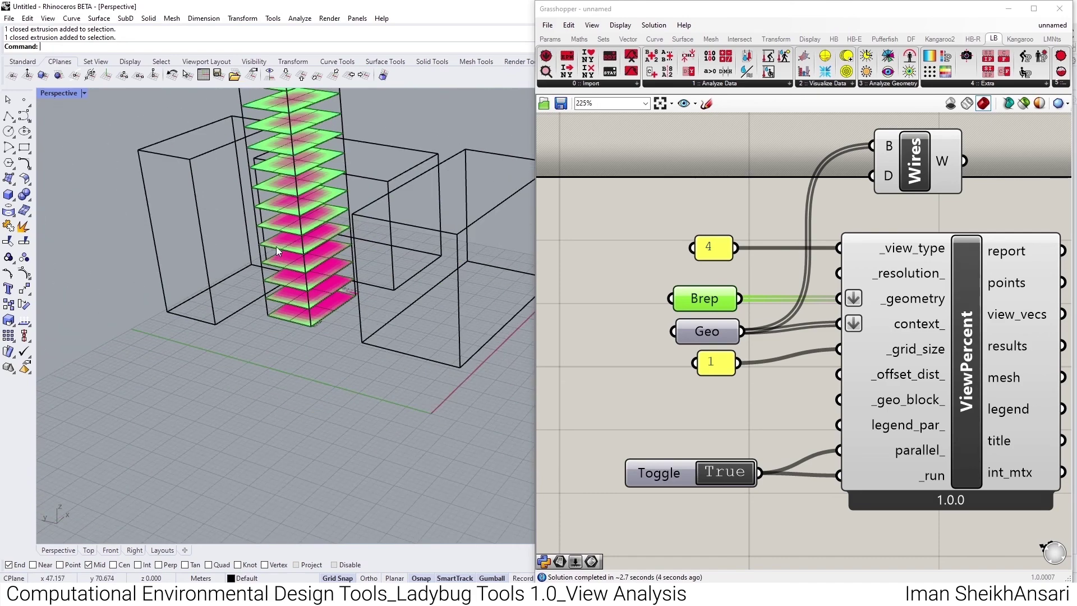
scroll(275, 170, "up", 3)
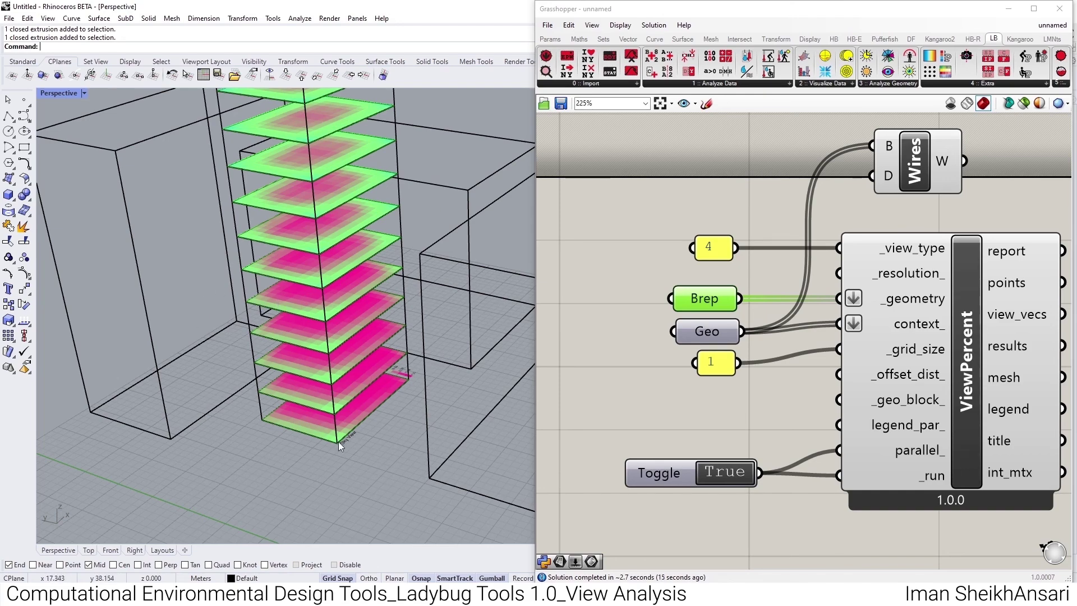
scroll(339, 441, "up", 2)
scroll(349, 429, "down", 2)
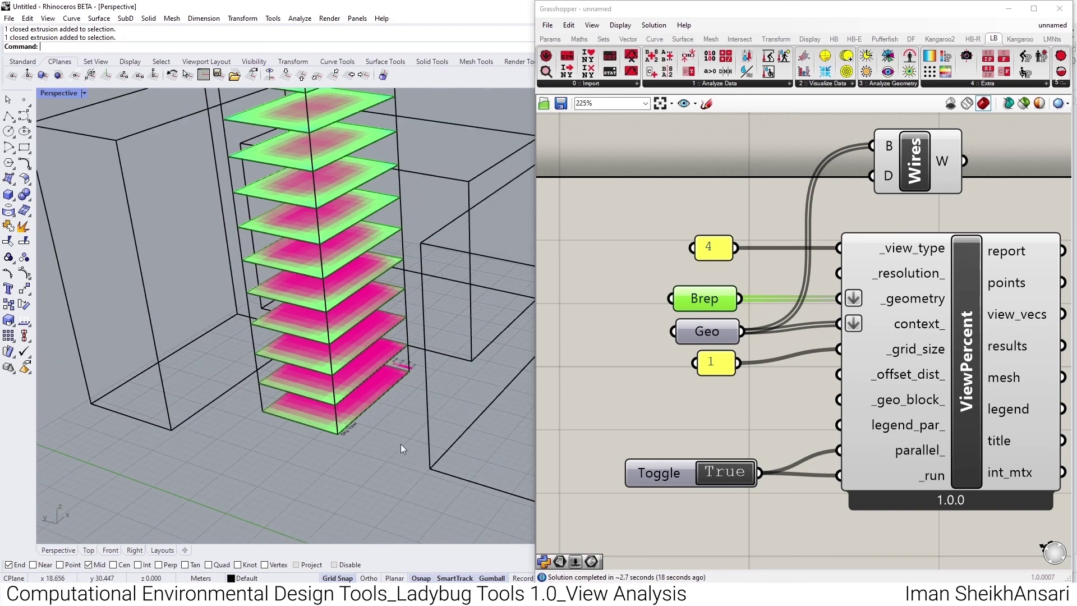
scroll(522, 373, "down", 5)
scroll(498, 368, "up", 5)
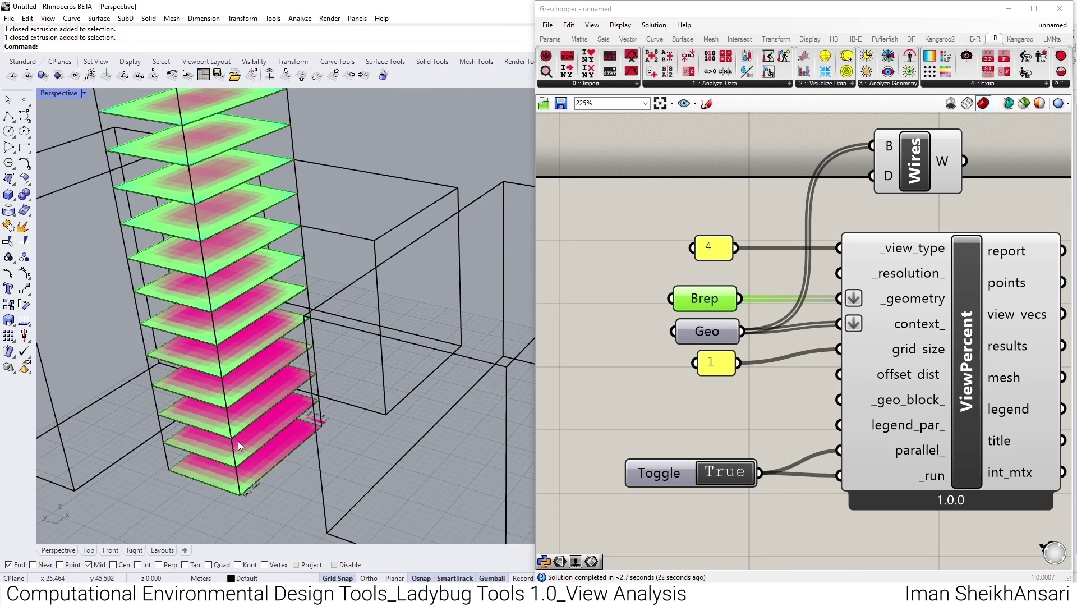
scroll(213, 288, "down", 4)
scroll(180, 226, "up", 1)
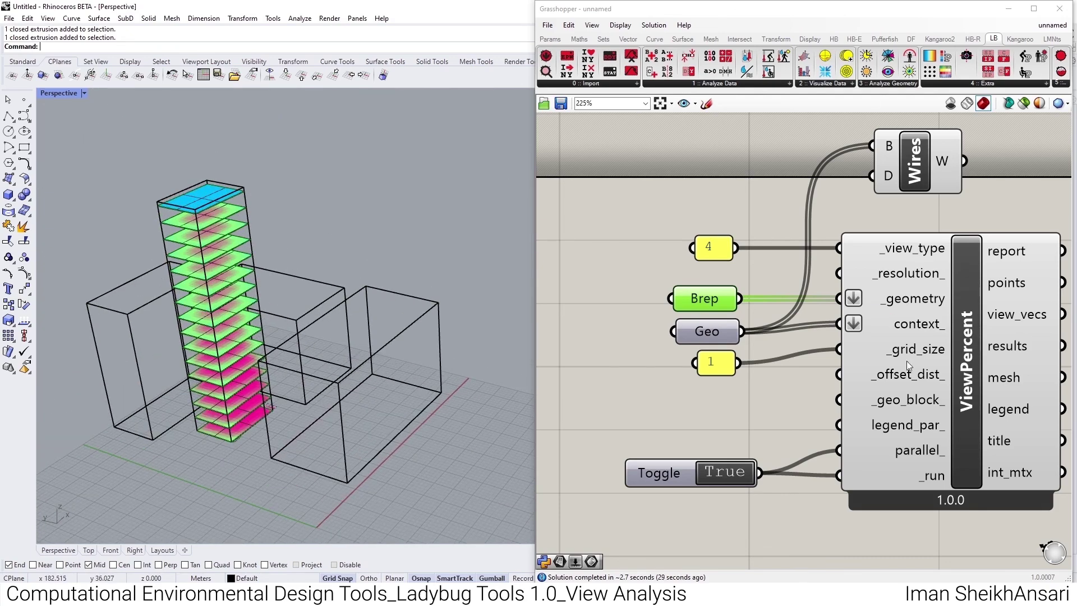
mouse_move(907, 401)
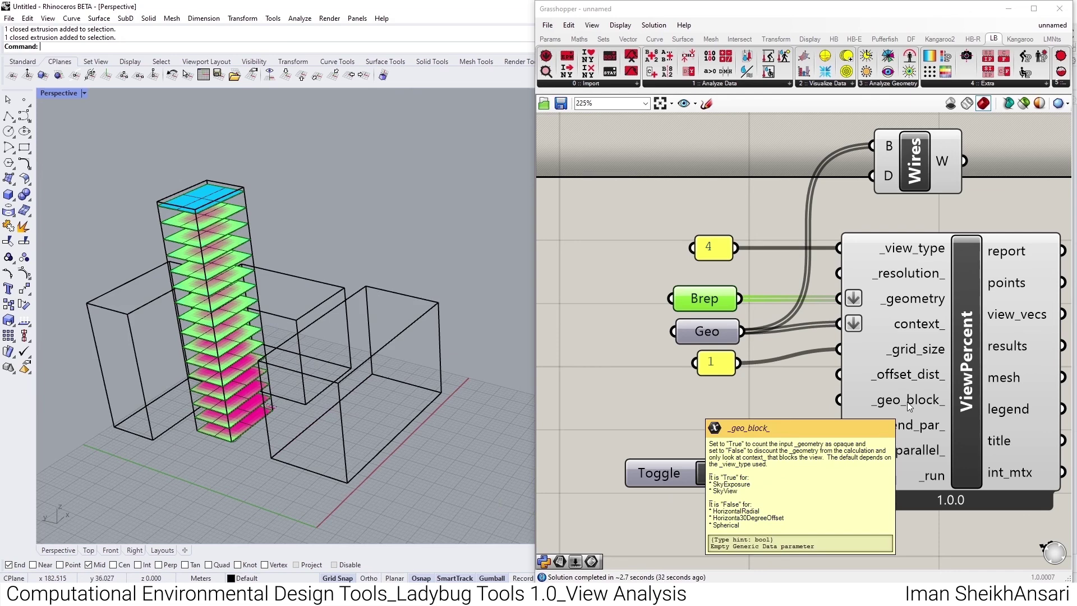
- Add an LB Visibility Percent component below ViewPercent and check what its _view_points input requires
scroll(906, 402, "down", 3)
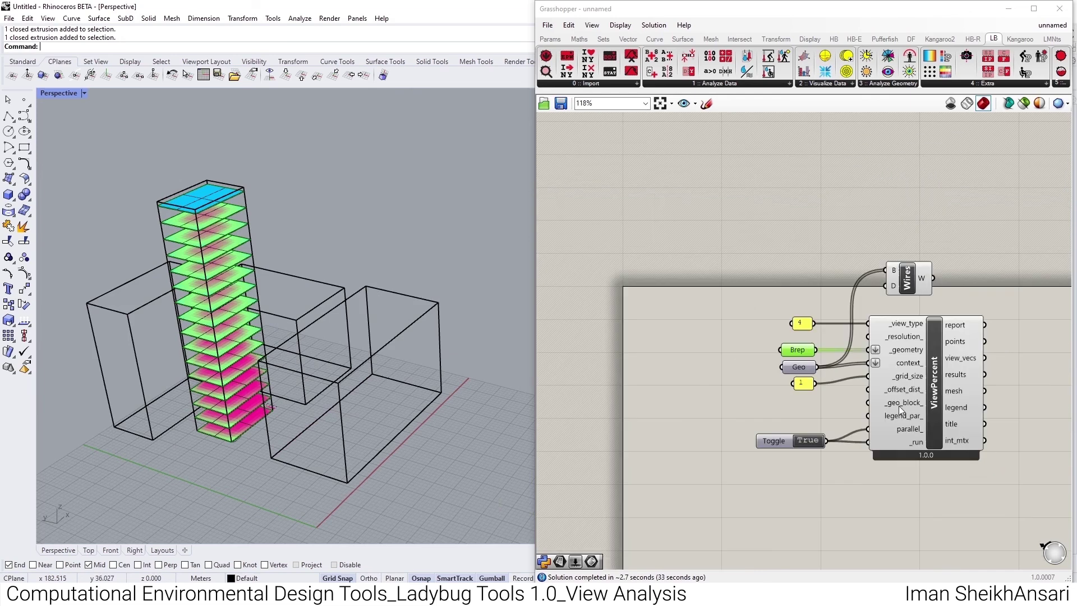
left_click(898, 84)
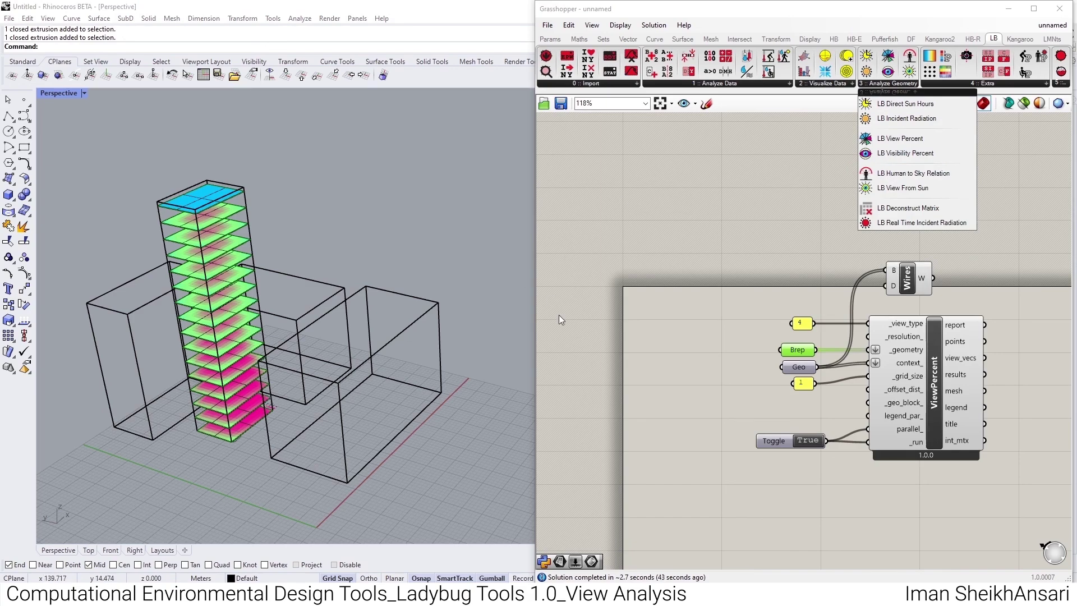
left_click(935, 154)
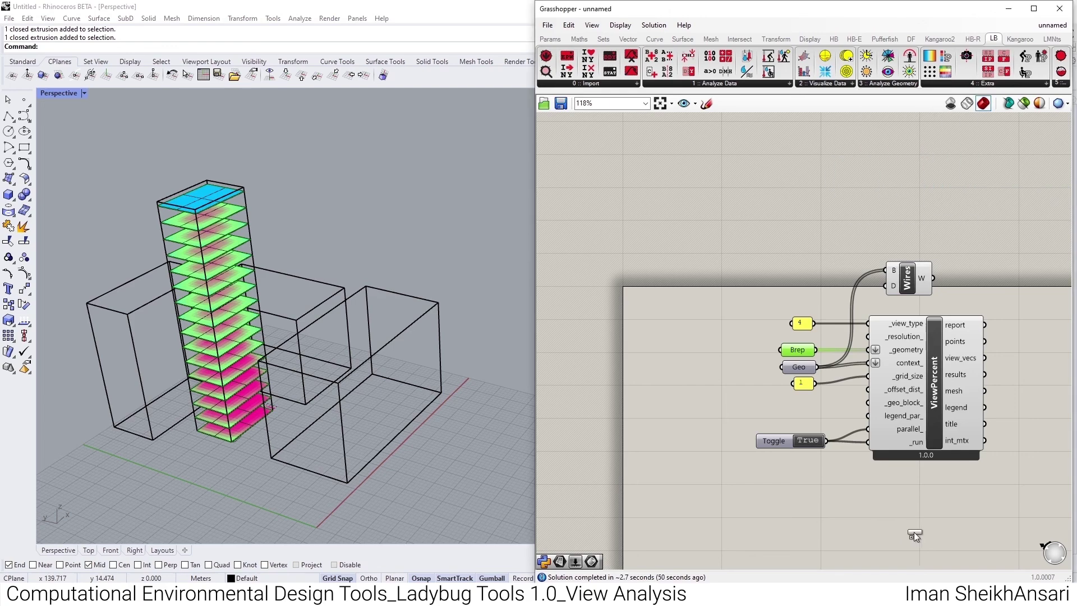
left_click(914, 531)
scroll(855, 335, "up", 4)
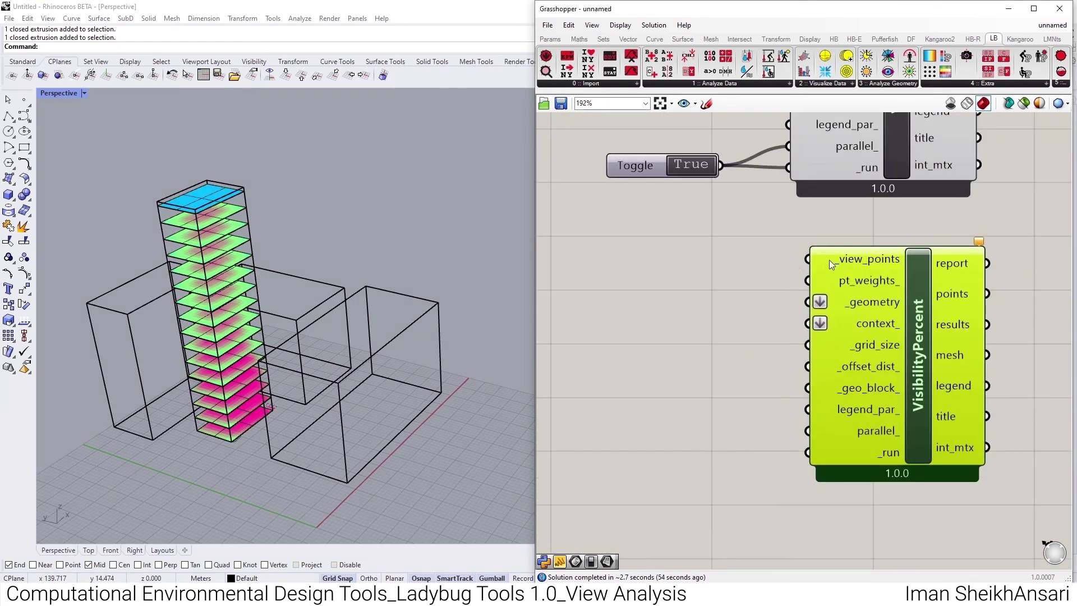
mouse_move(894, 264)
scroll(861, 392, "down", 4)
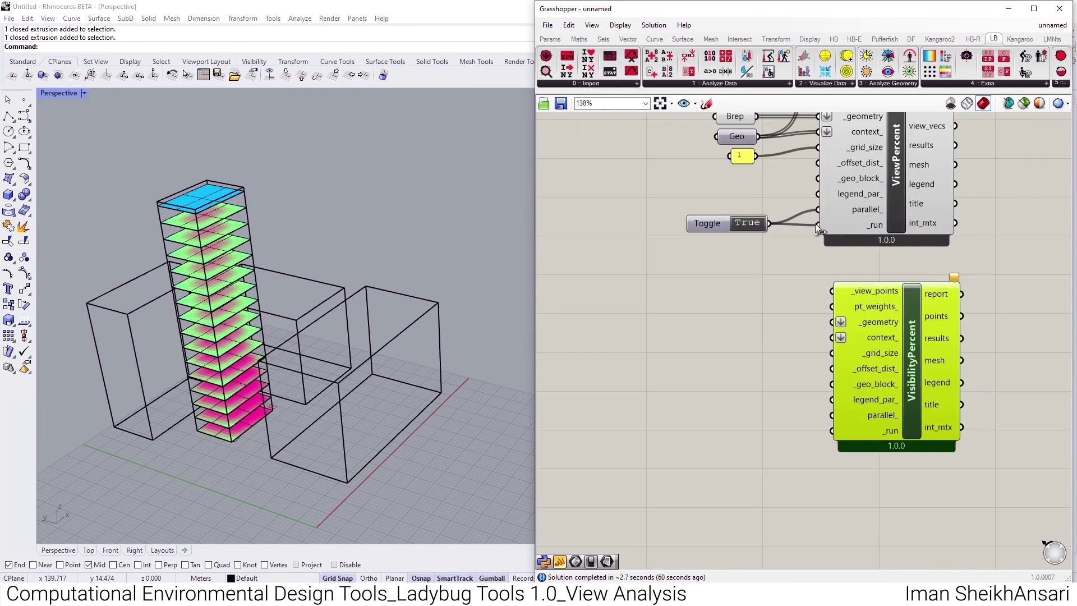
- Feed VisibilityPercent with the existing toggle for parallel_ and _run, the panel for _grid_size, Brep for _geometry and Geo for context_
mouse_move(769, 223)
left_mouse_down()
mouse_move(782, 349)
mouse_move(822, 365)
mouse_move(756, 238)
mouse_move(761, 224)
left_mouse_up()
left_click_drag(760, 174, 813, 319)
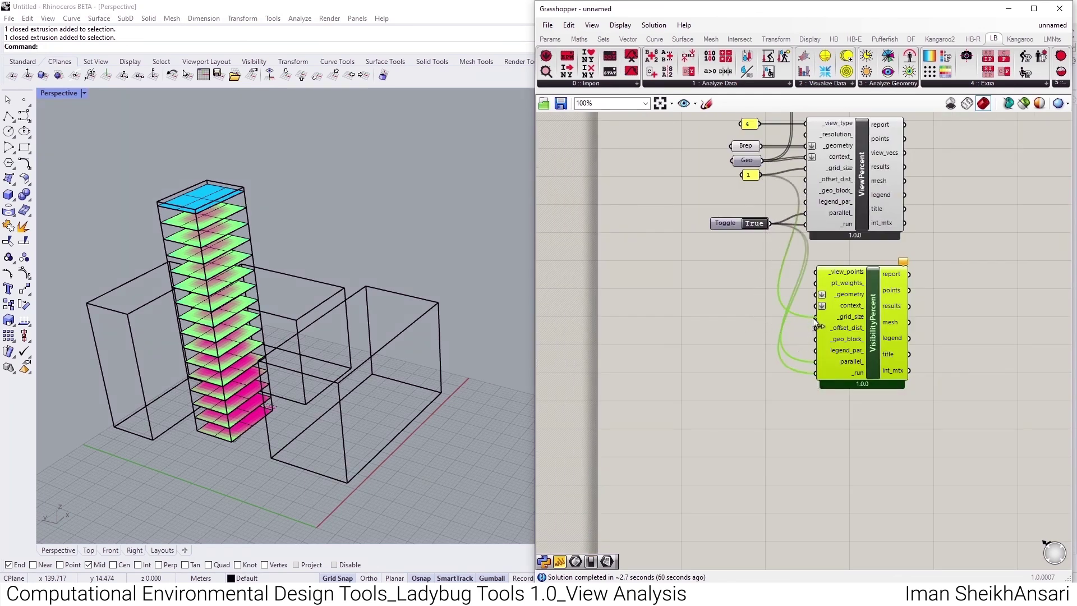
mouse_move(762, 147)
left_mouse_down()
mouse_move(814, 296)
mouse_move(768, 159)
left_mouse_up()
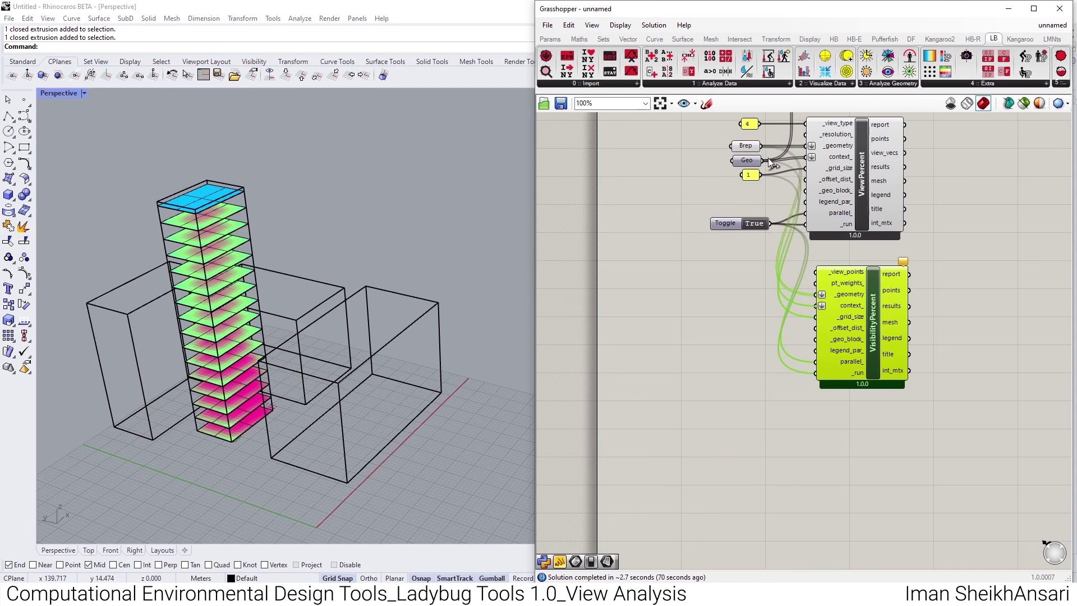
scroll(852, 276, "up", 3)
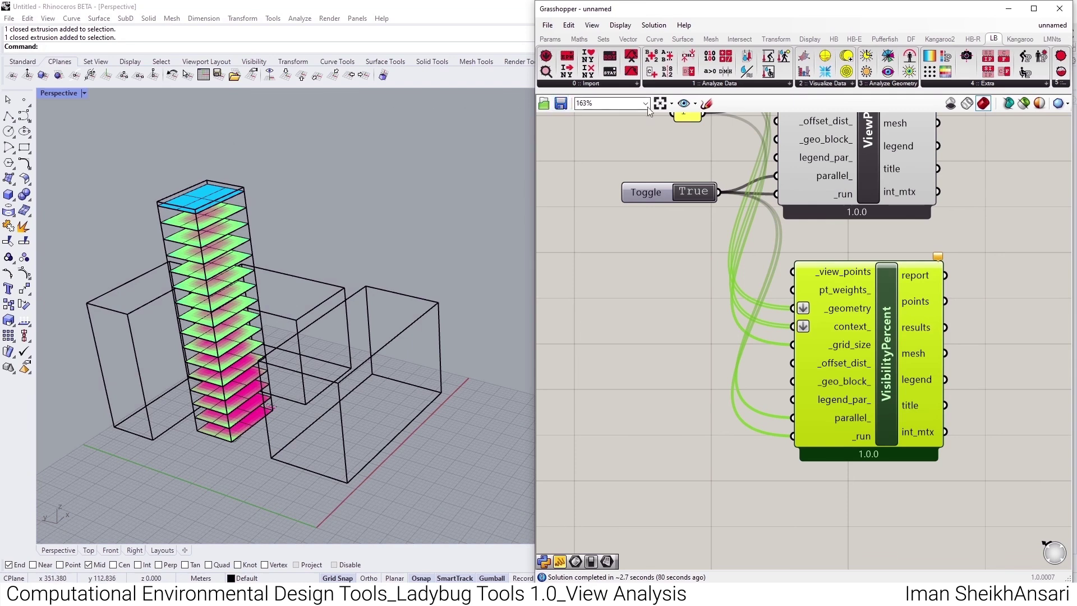
scroll(741, 193, "down", 4)
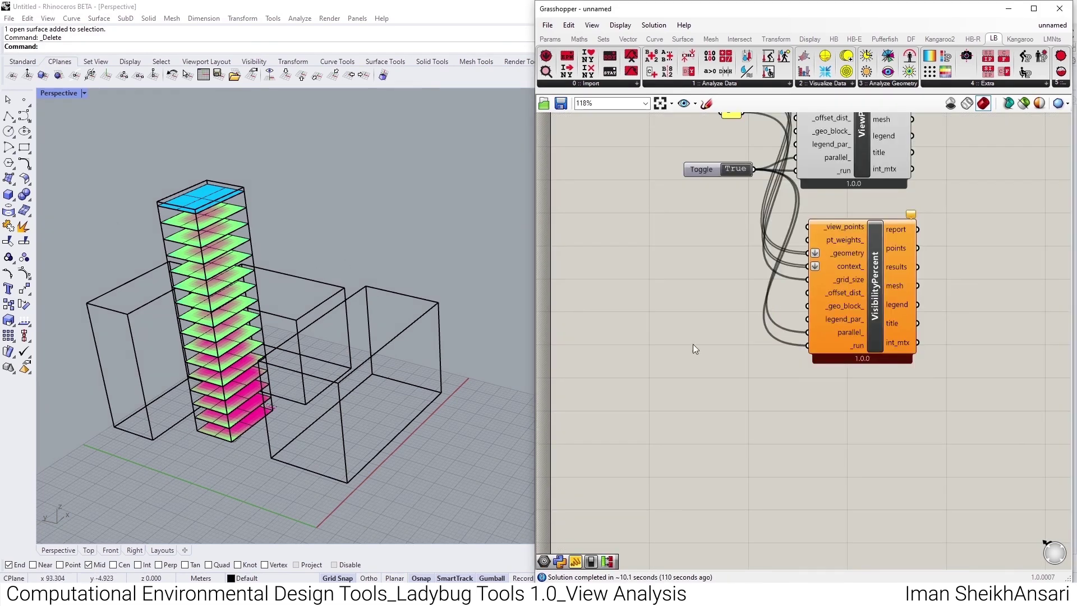
- Review the _view_points description and add an LB Generate Point Grid component beside VisibilityPercent
mouse_move(863, 227)
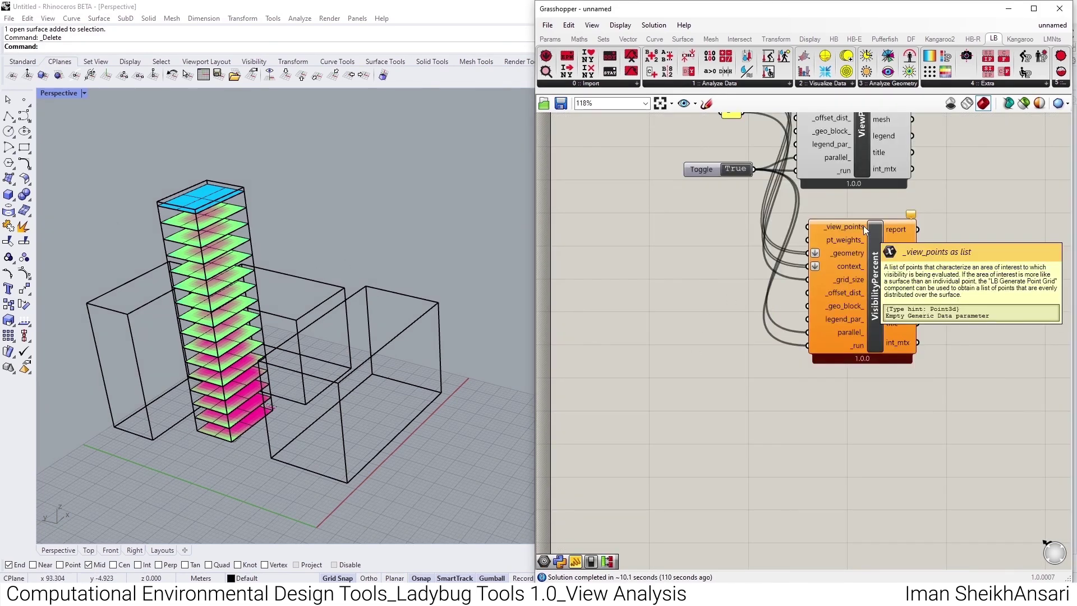
scroll(365, 272, "down", 3)
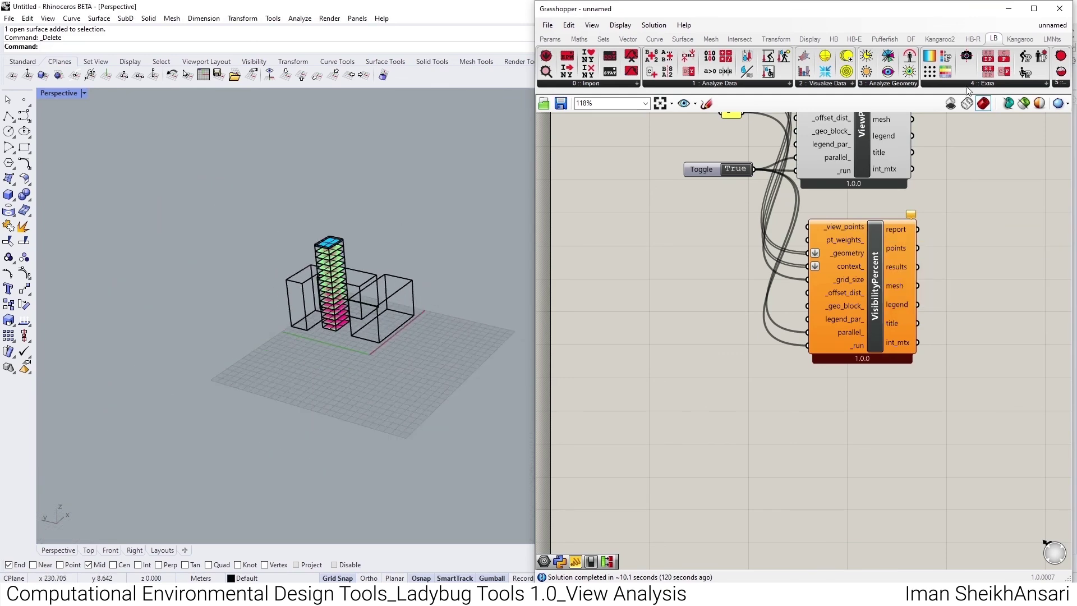
left_click(984, 83)
left_click_drag(983, 105, 641, 279)
scroll(639, 269, "up", 3)
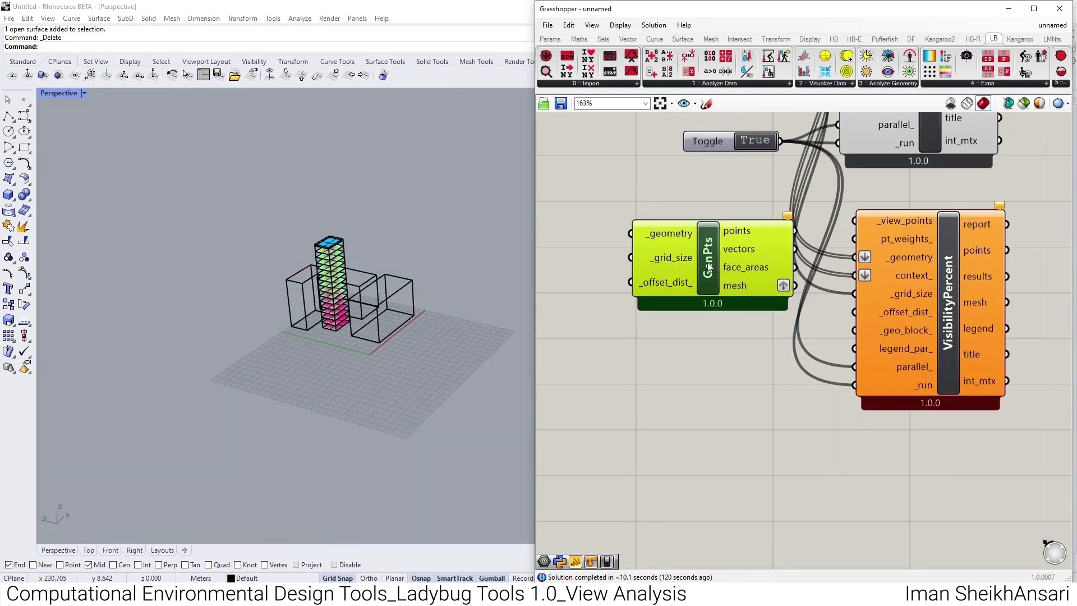
- Draw a large rectangle on the ground in front of the tower and its neighbouring buildings
scroll(327, 345, "up", 3)
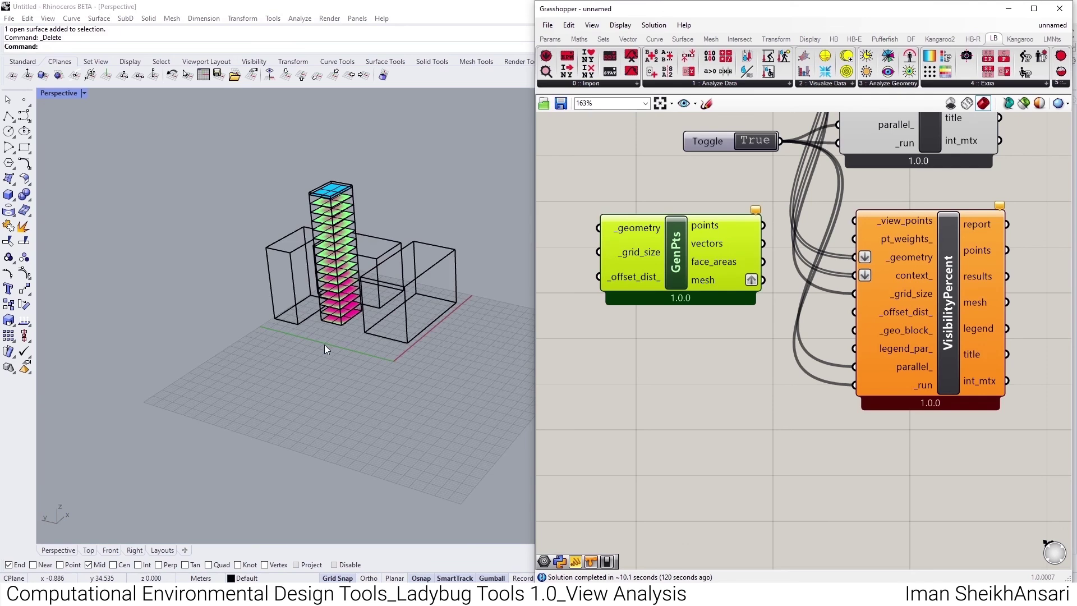
type("Recrec")
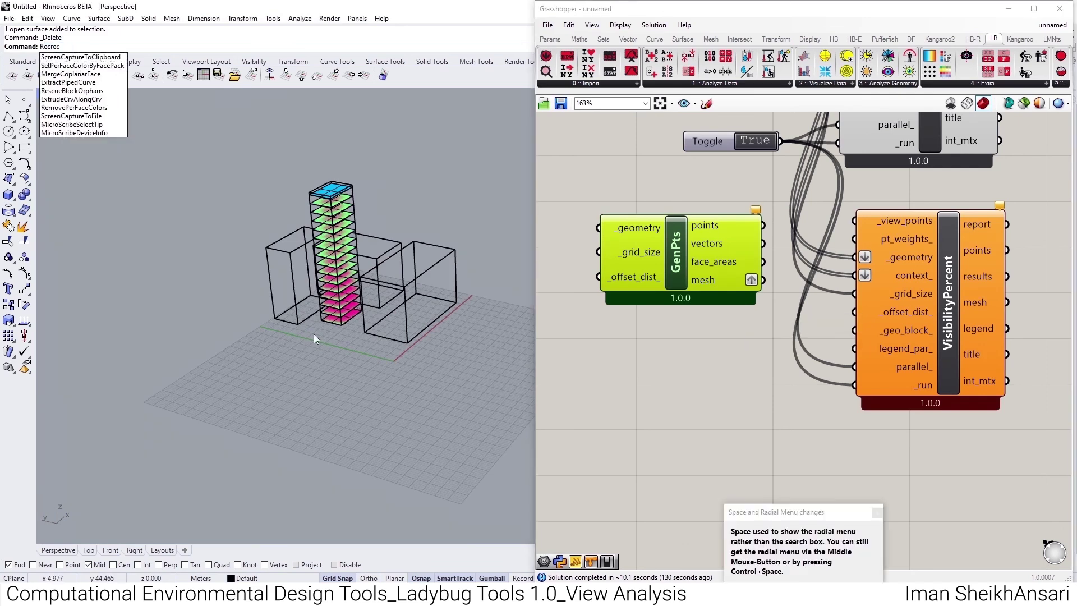
key("BackSpace")
key("BackSpace")
key("BackSpace")
key("BackSpace")
key("BackSpace")
key("BackSpace")
type("Rectangle")
key("Return")
left_click(314, 334)
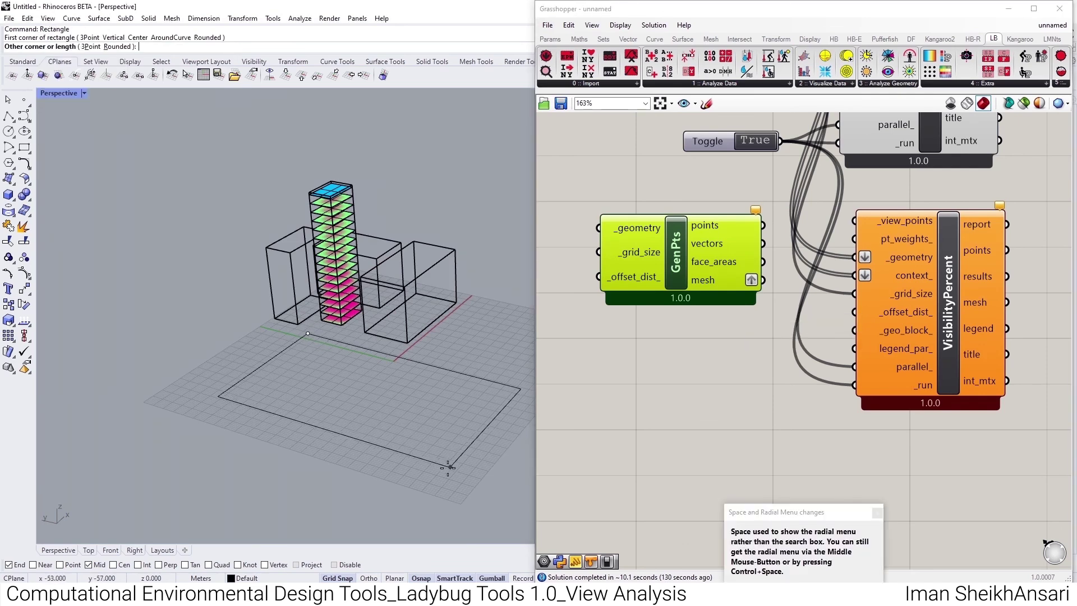
left_click(446, 468)
- Create a planar surface from the ground rectangle with PlanarSrf
left_click(462, 439)
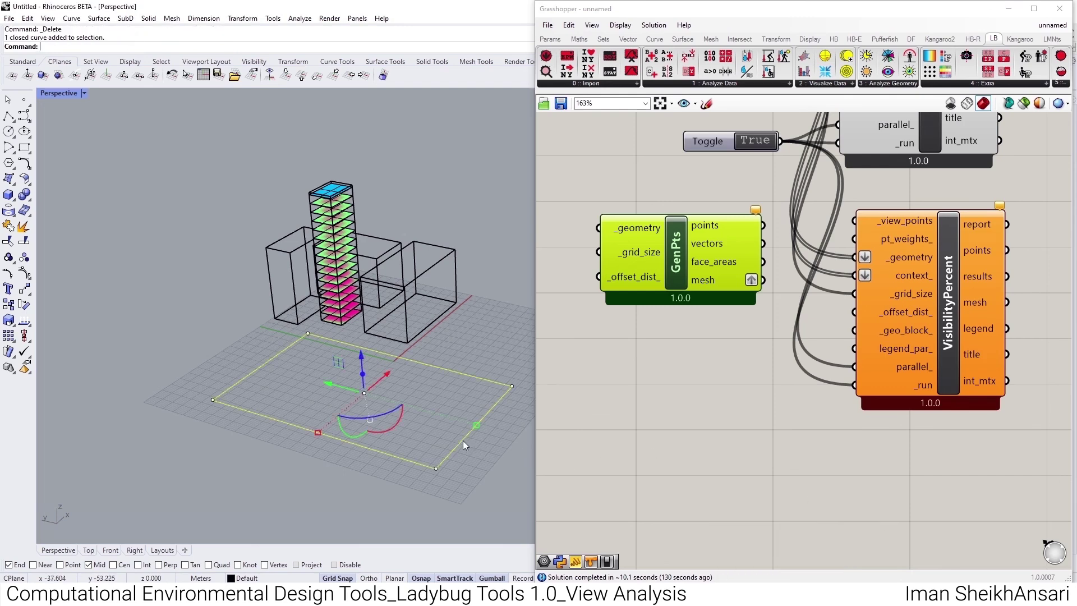
type("PlanarSrf")
key("Return")
- Add a Geometry parameter referencing the new planar surface and connect it to the _geometry input of GenPts
right_click_drag(542, 242, 709, 281)
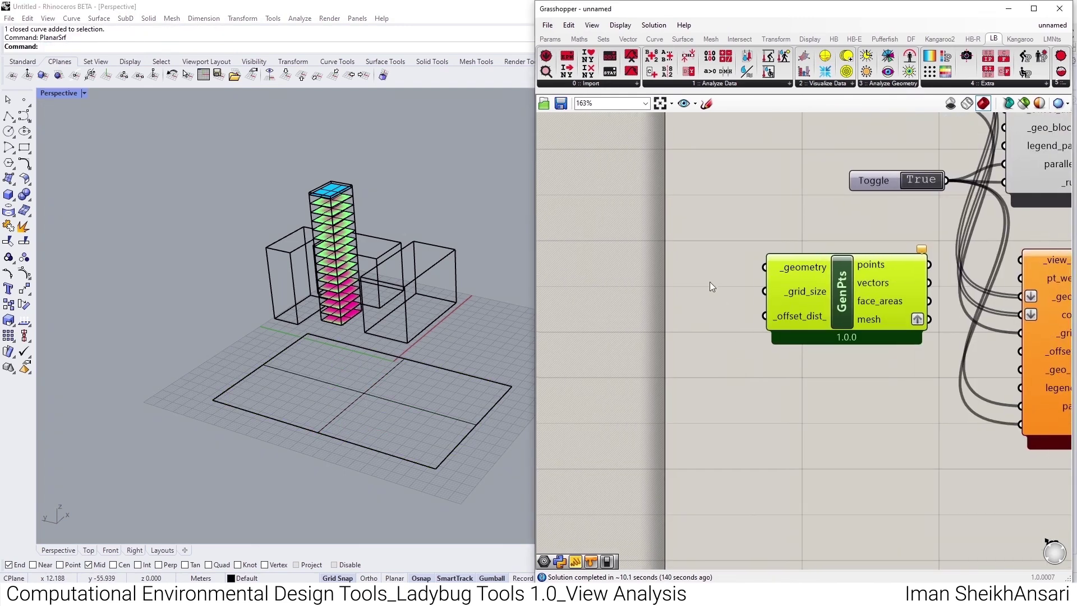
double_click(701, 272)
type("geo")
left_click(691, 255)
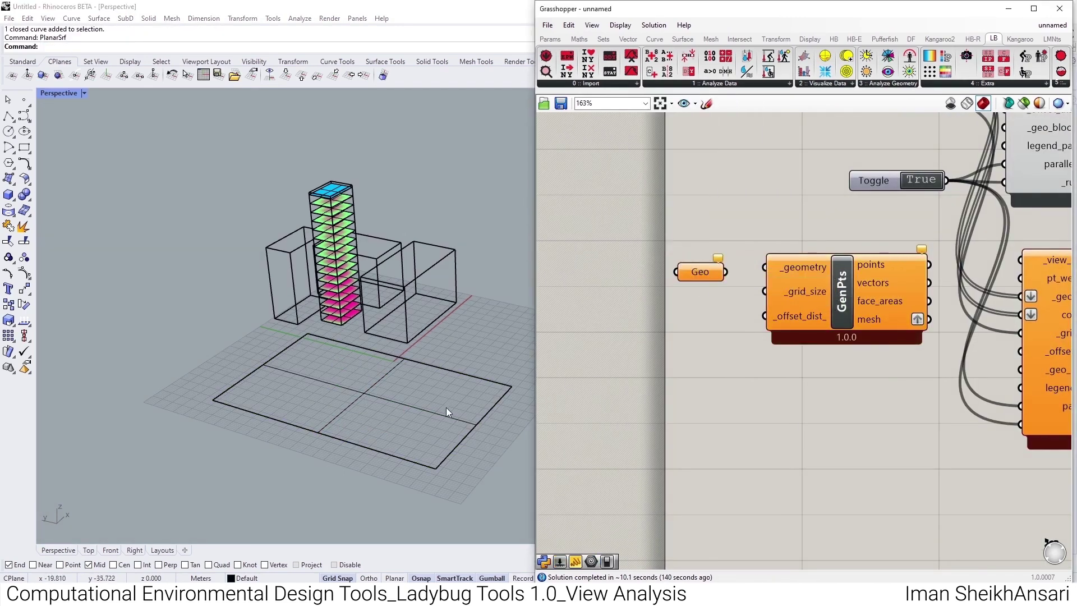
left_click(458, 419)
right_click(706, 274)
left_click(740, 411)
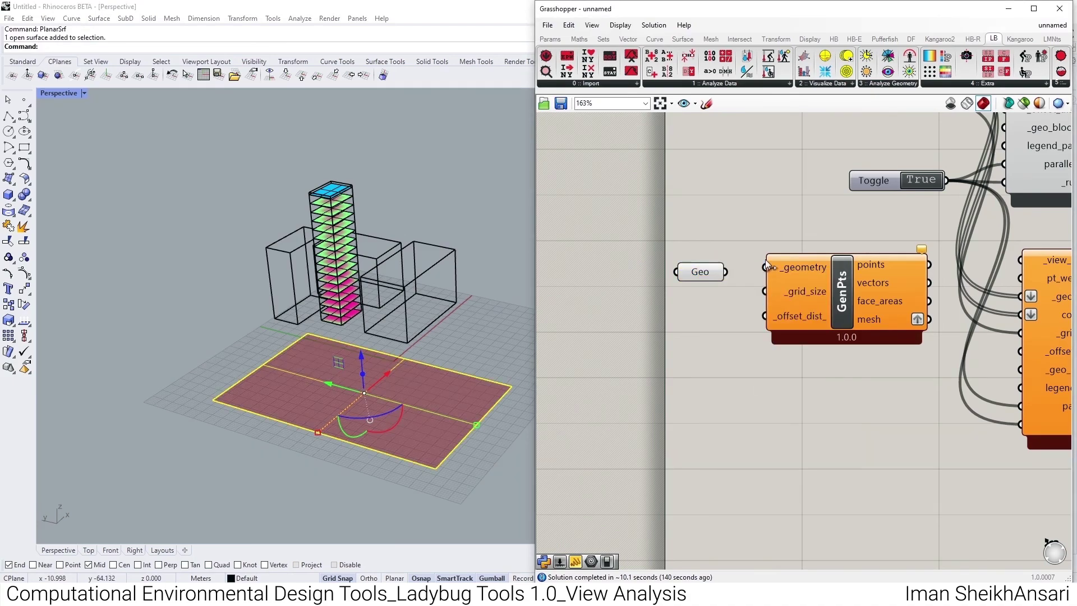
left_click(699, 274)
- Add a panel with the value 5 and connect it to the _grid_size input of GenPts
double_click(693, 289)
type("5")
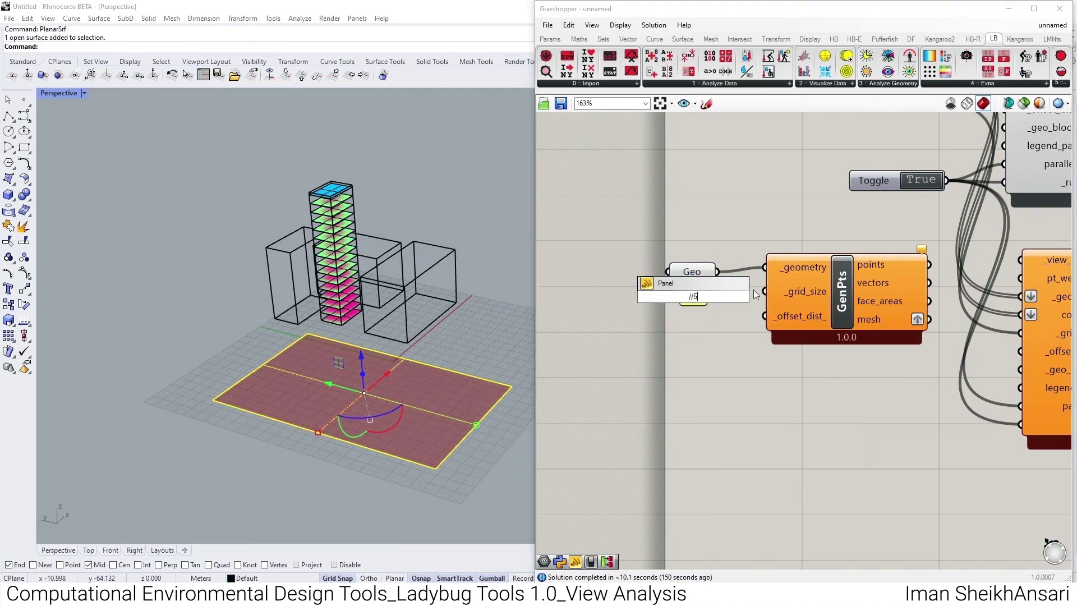
key("Return")
left_click_drag(709, 295, 806, 292)
- Connect the points output of GenPts to the _view_points input of VisibilityPercent
right_click_drag(807, 292, 732, 280)
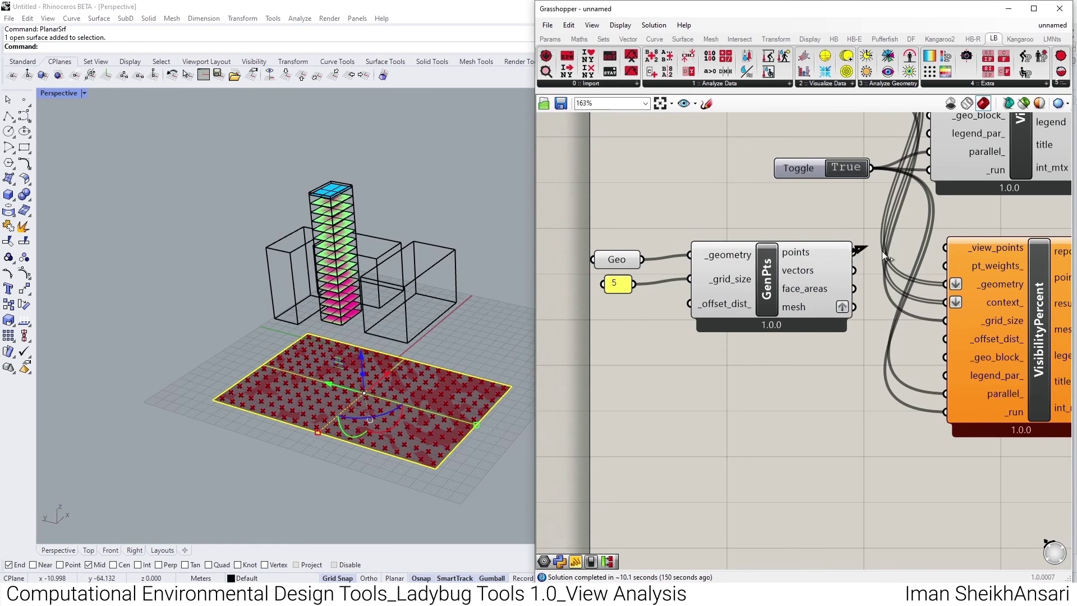
left_click_drag(853, 252, 948, 248)
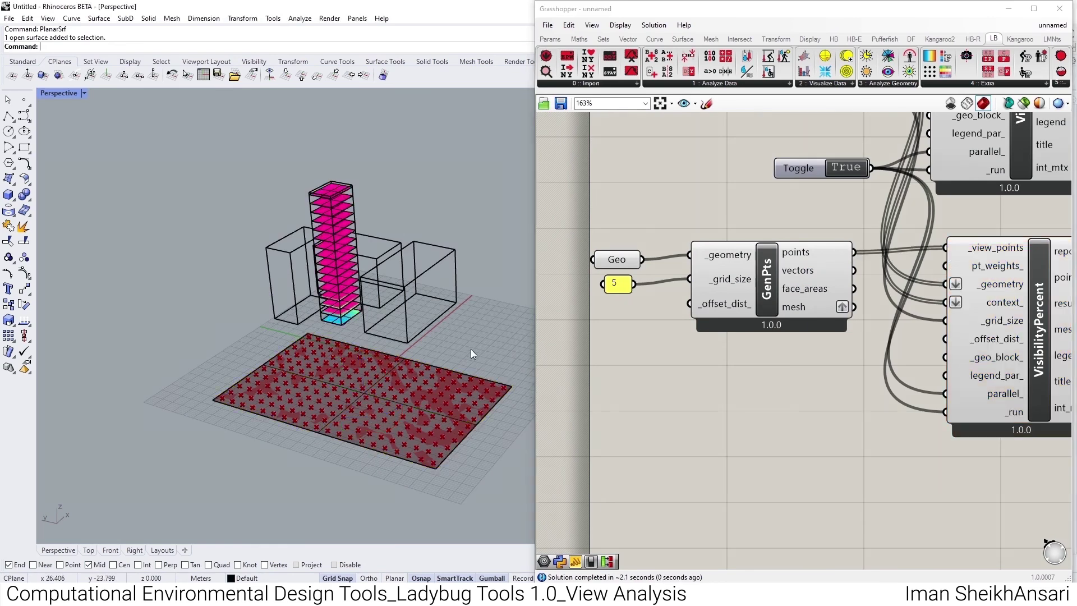
key("Delete")
key("ctrl+z")
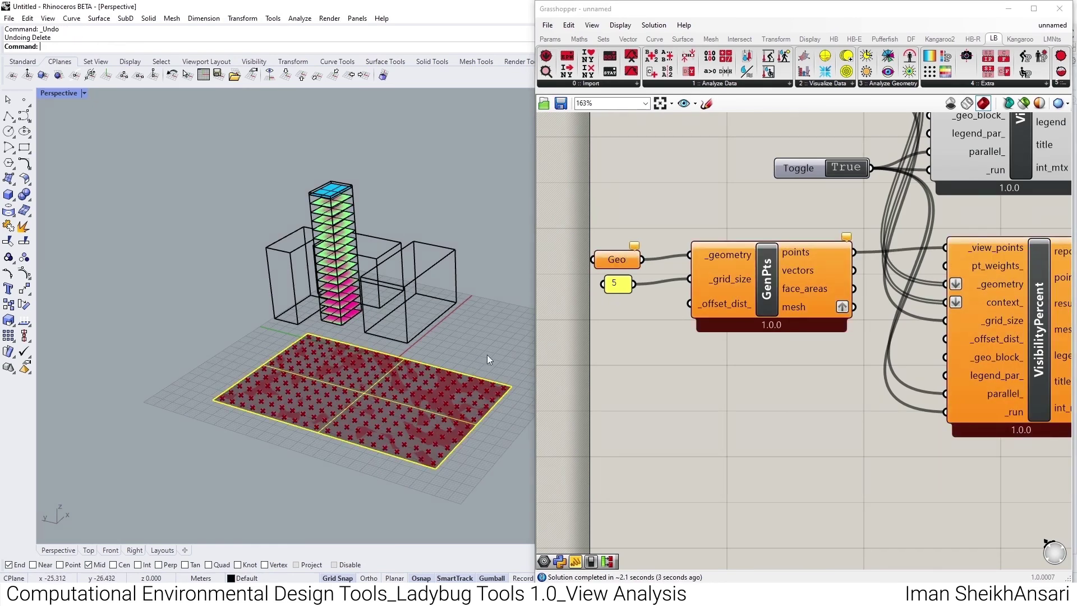
- Examine the visibility percent results on the tower's stacked floors in relation to the ground surface's view points
left_click(487, 348)
scroll(334, 345, "up", 14)
scroll(337, 337, "down", 8)
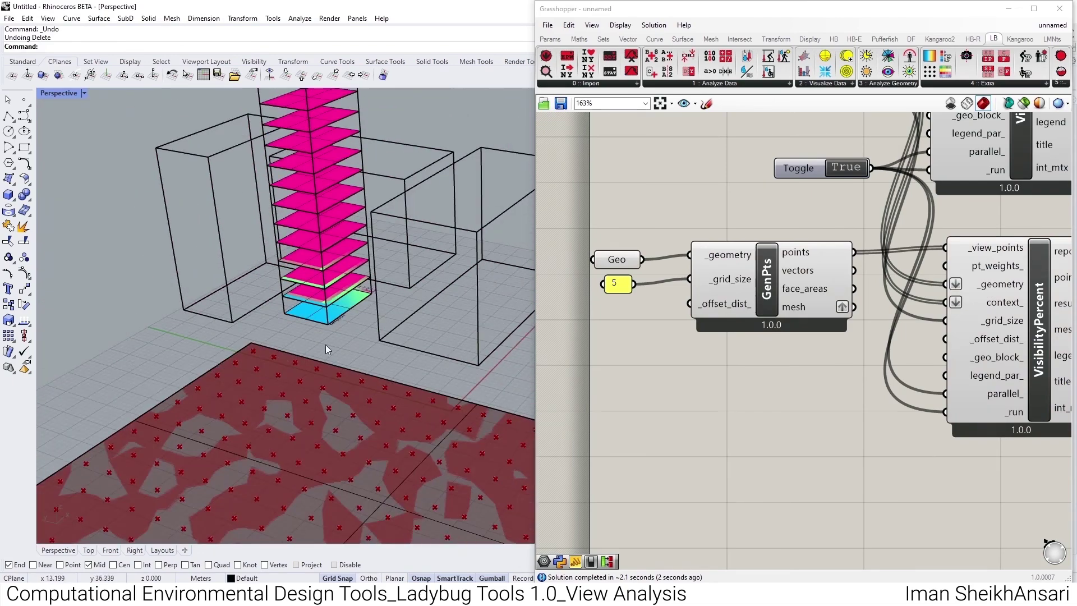
scroll(841, 286, "down", 5)
left_click(913, 197)
middle_click(914, 197)
left_click(953, 162)
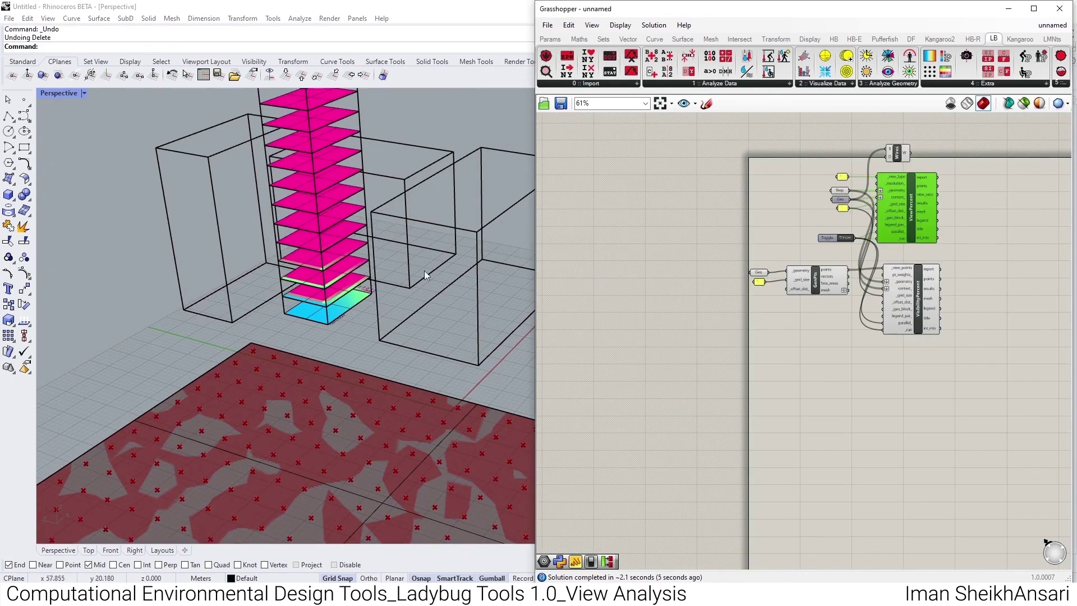
scroll(316, 356, "down", 8)
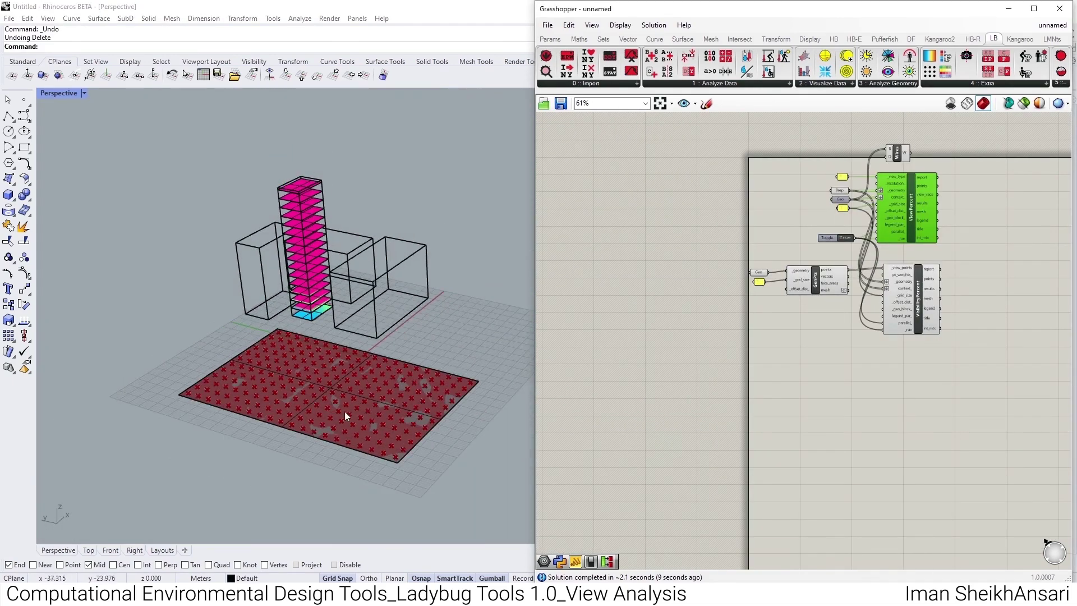
scroll(316, 310, "up", 4)
scroll(301, 348, "down", 5)
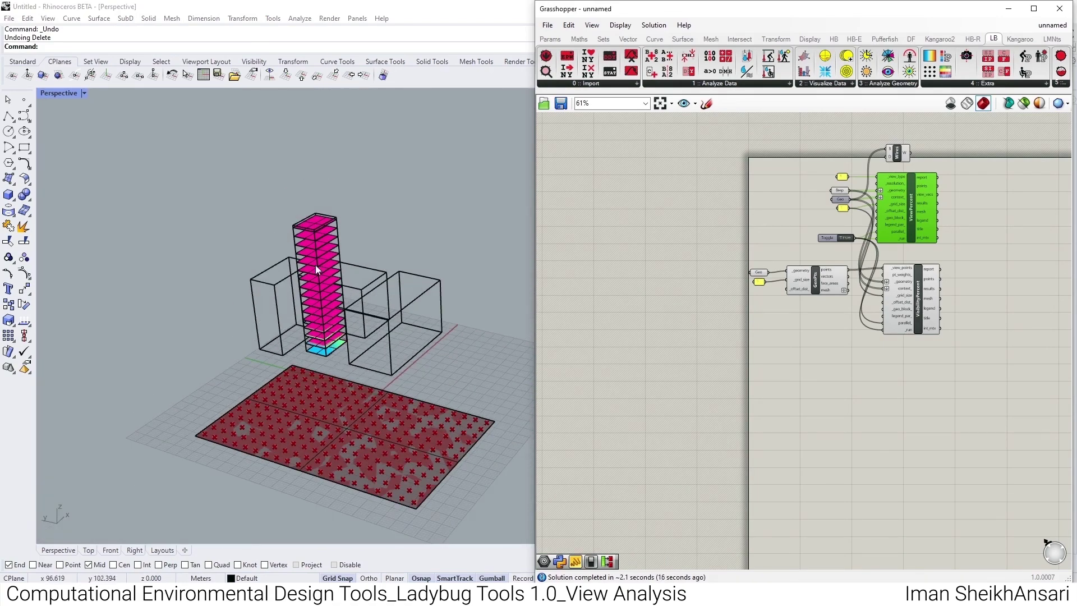
scroll(313, 257, "up", 3)
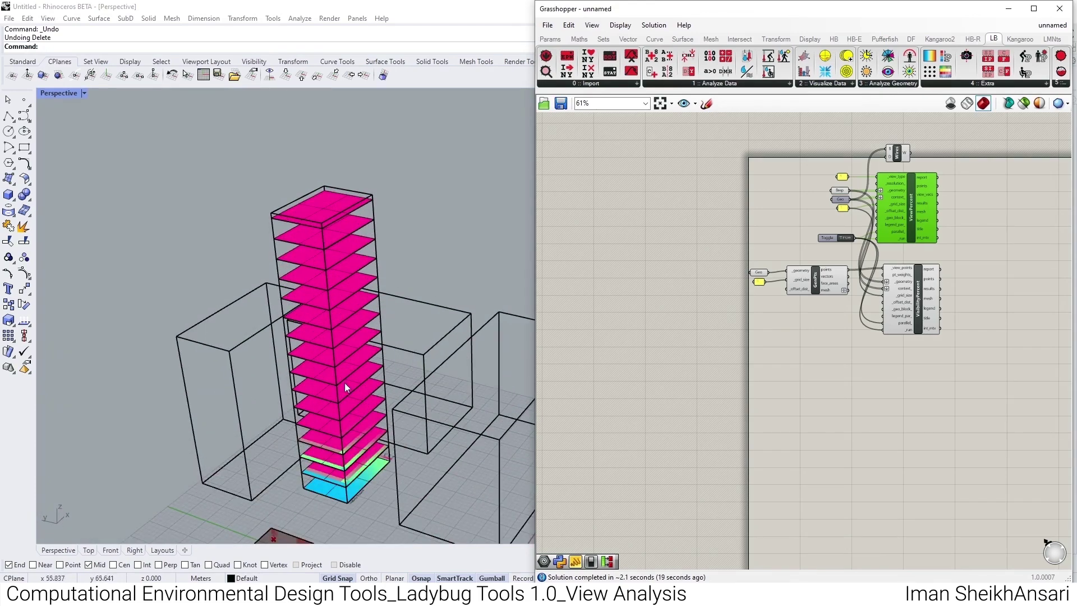
- Set the closed tower extrusion as the single geometry of the Brep parameter feeding the analyses
left_click(275, 234)
scroll(825, 183, "up", 4)
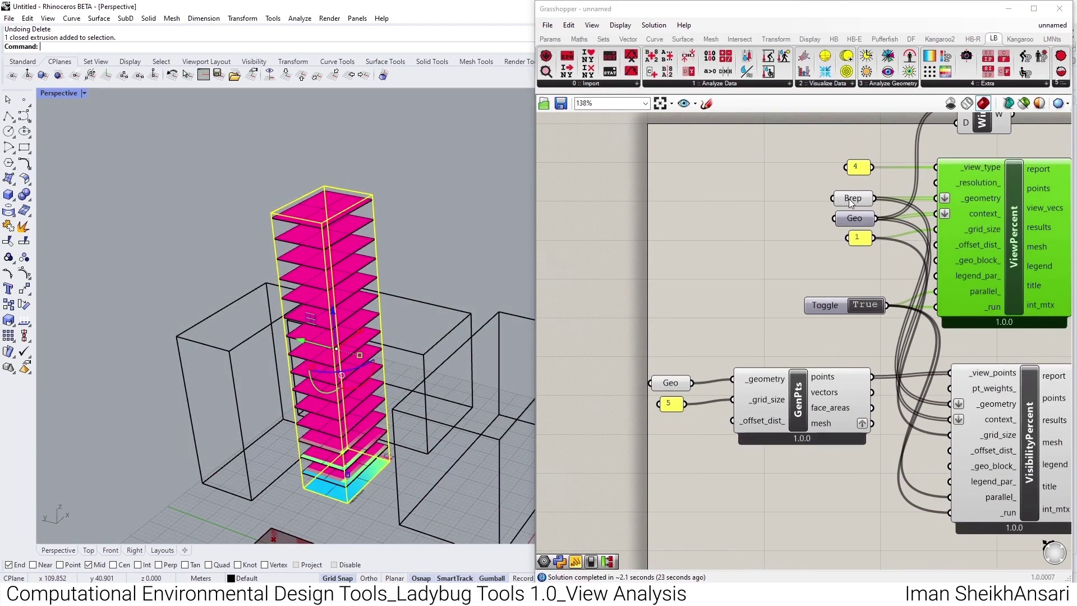
right_click(851, 203)
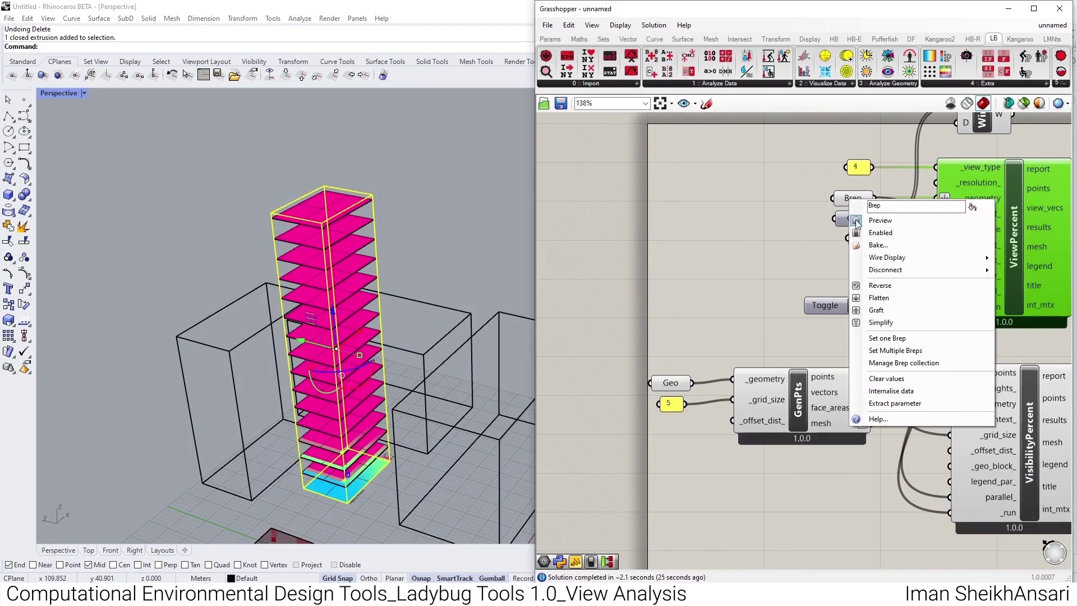
left_click(909, 341)
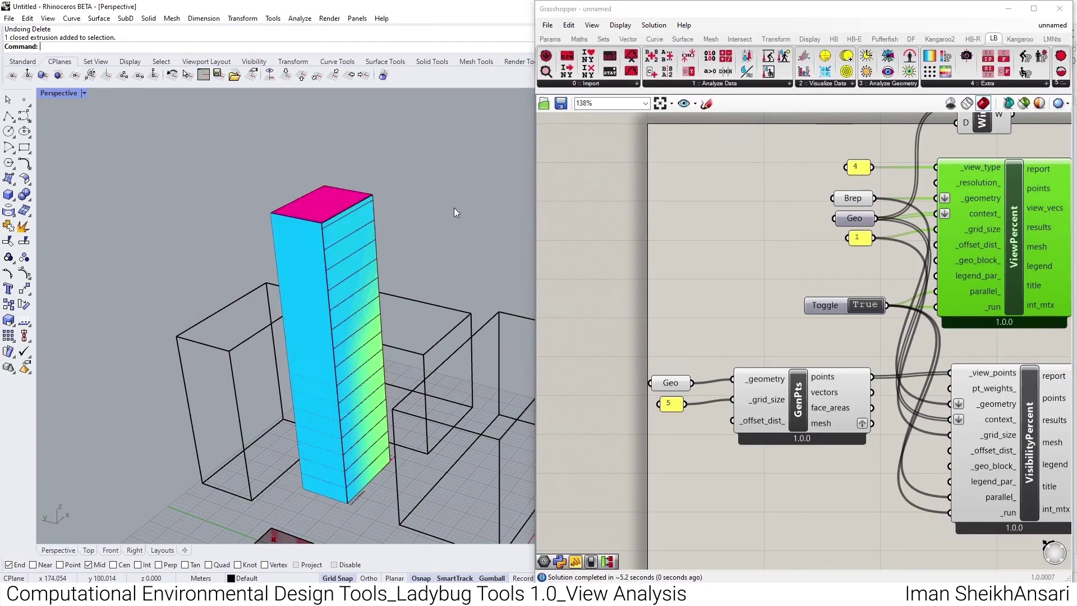
- Examine the visibility percent colours on the tower's facades from several sides, together with the ground surface
right_click_drag(453, 207, 462, 297)
scroll(357, 370, "down", 8)
right_click_drag(512, 463, 399, 458)
scroll(355, 411, "down", 3)
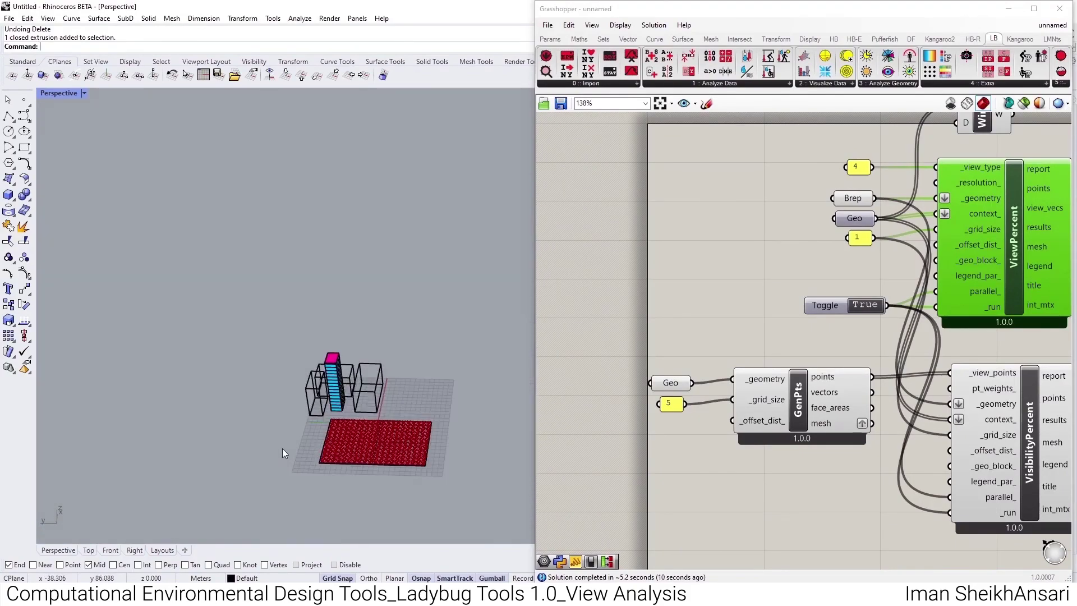
scroll(435, 420, "up", 8)
scroll(421, 408, "up", 6)
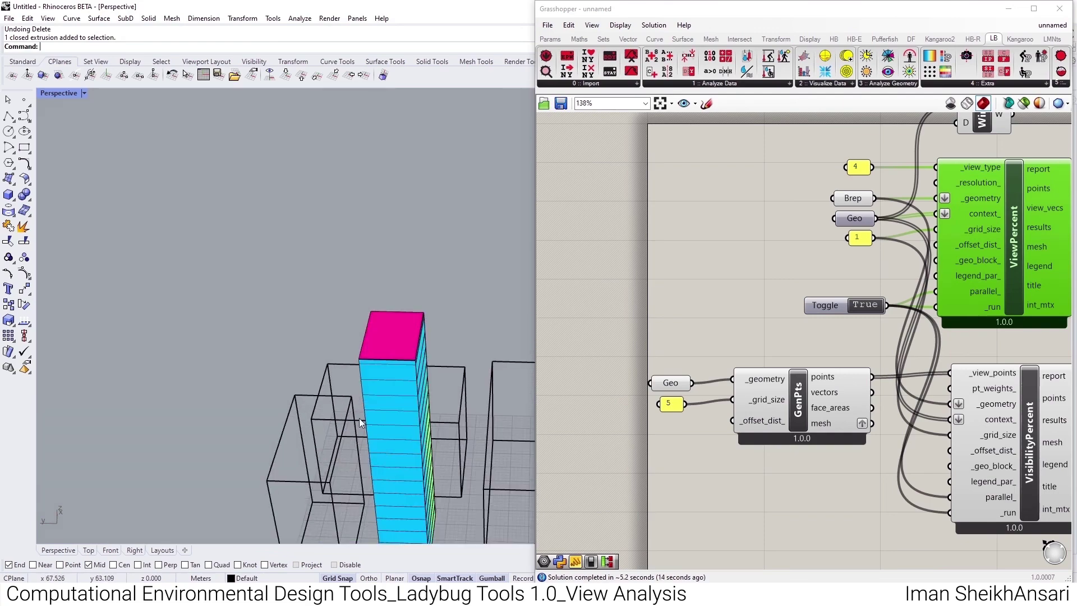
right_click_drag(497, 411, 260, 406)
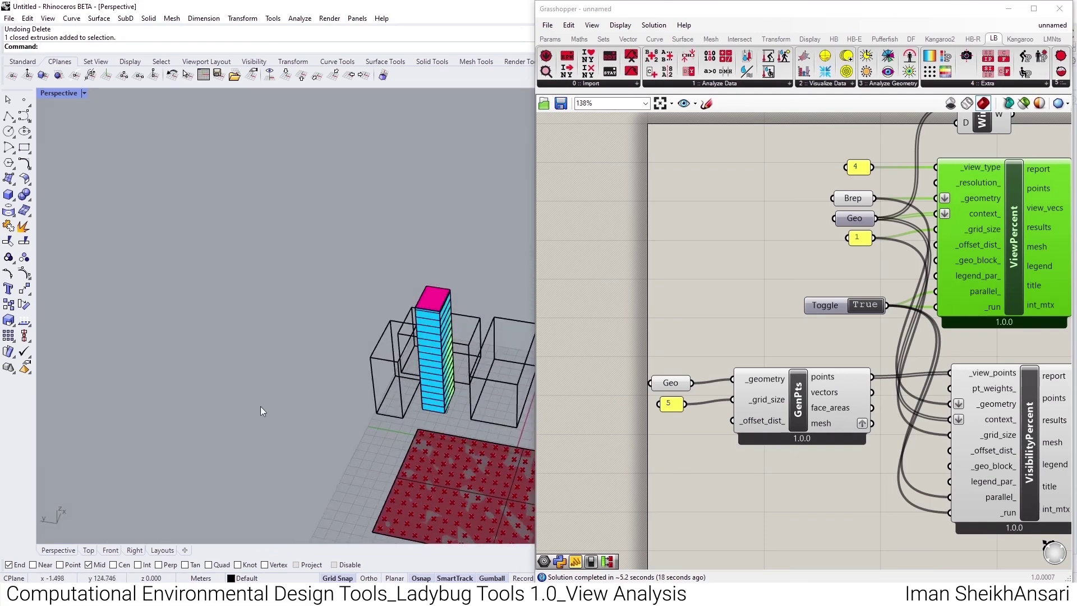
scroll(364, 372, "down", 5)
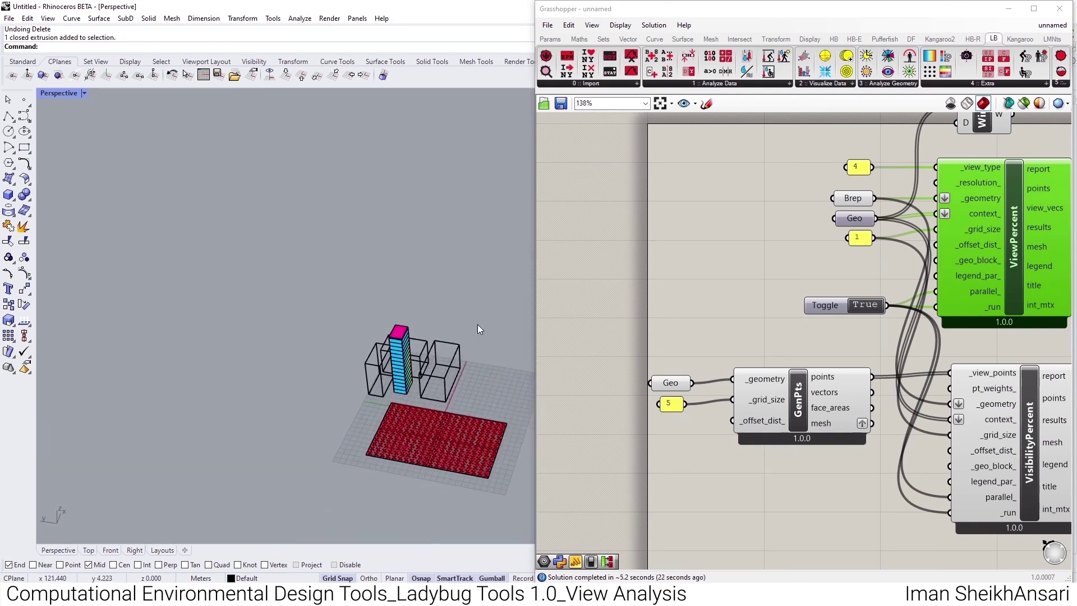
- Delete the ViewPercent component, the small component above it and the view-type panel containing 4
right_click_drag(921, 329, 774, 423)
left_click_drag(931, 179, 787, 380)
key("Delete")
left_click_drag(767, 253, 697, 263)
key("Delete")
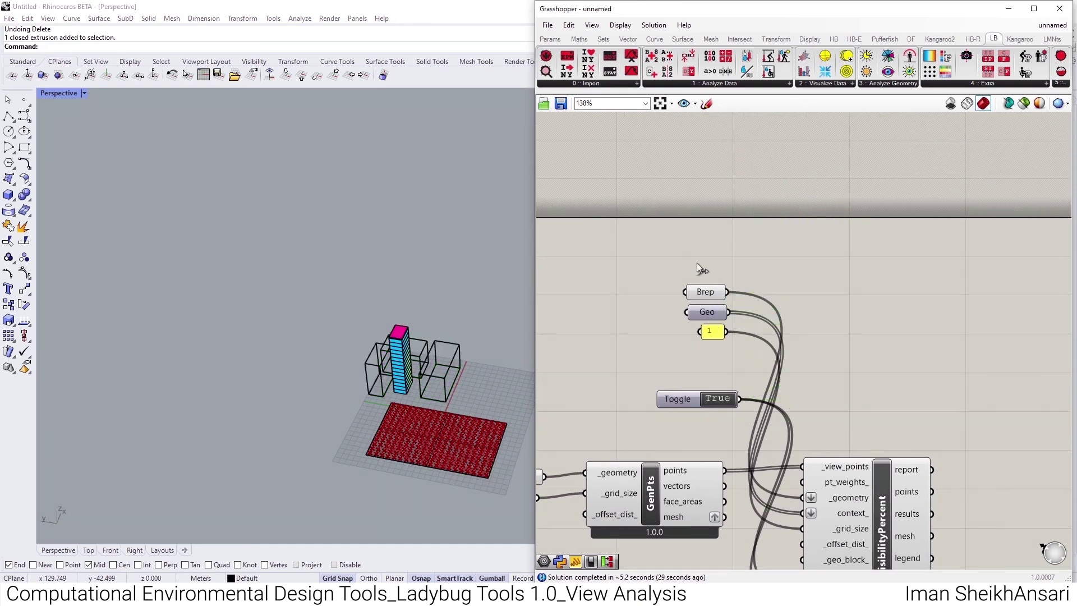
- Delete the tower, its floors, the surrounding buildings and the ground surface from the Rhino model
scroll(470, 312, "down", 2)
left_click_drag(474, 306, 322, 451)
key("Delete")
- In the Top view, draw a line from the origin to about (25, 50) and a horizontal line about 20 m long from its end
scroll(463, 370, "up", 10)
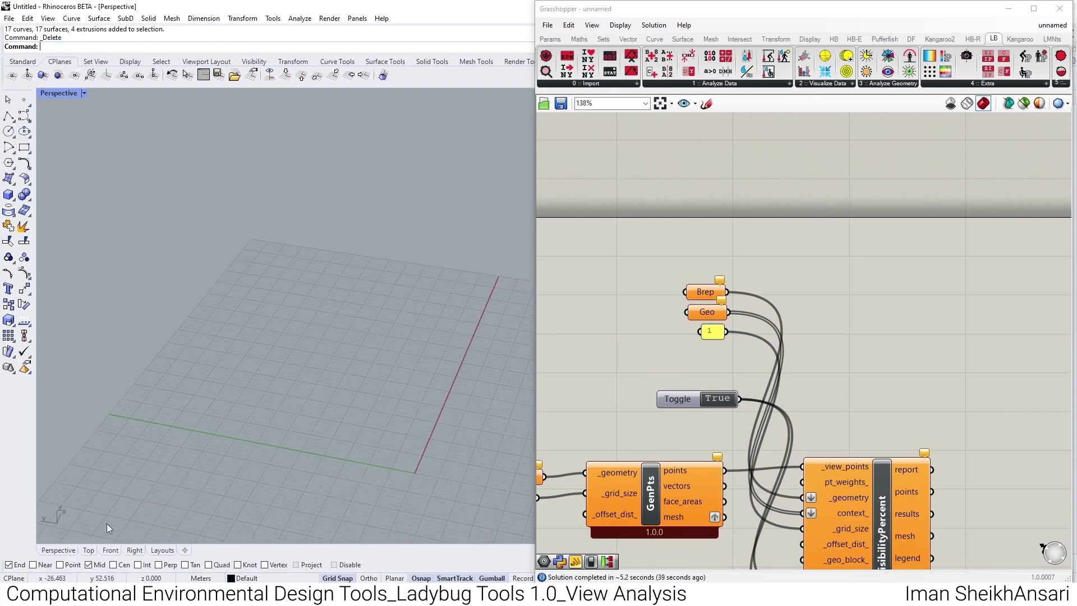
left_click(89, 550)
scroll(267, 276, "up", 2)
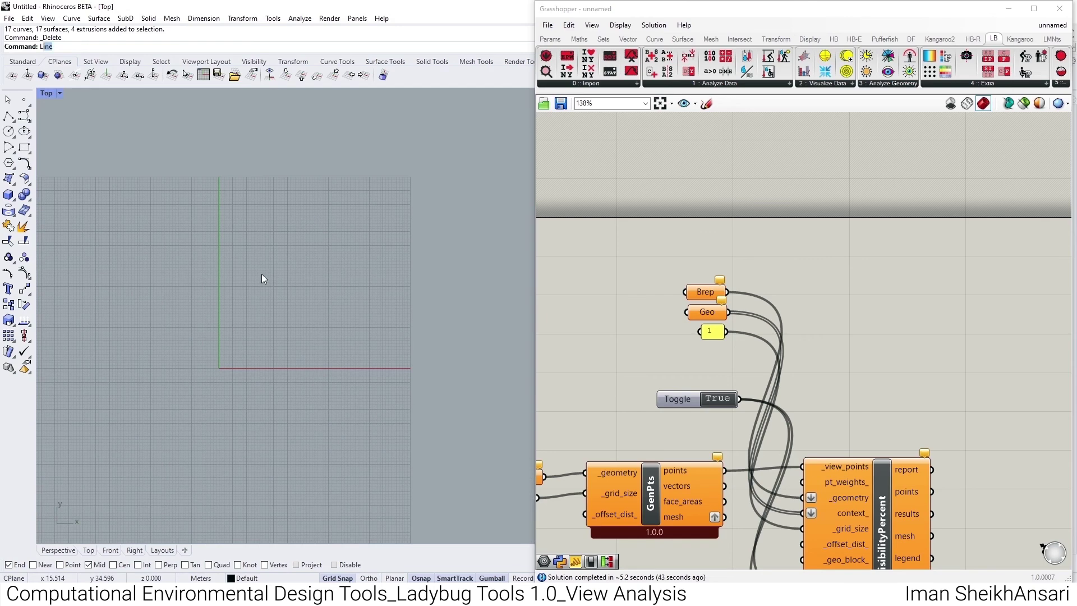
key("Return")
left_click(219, 368)
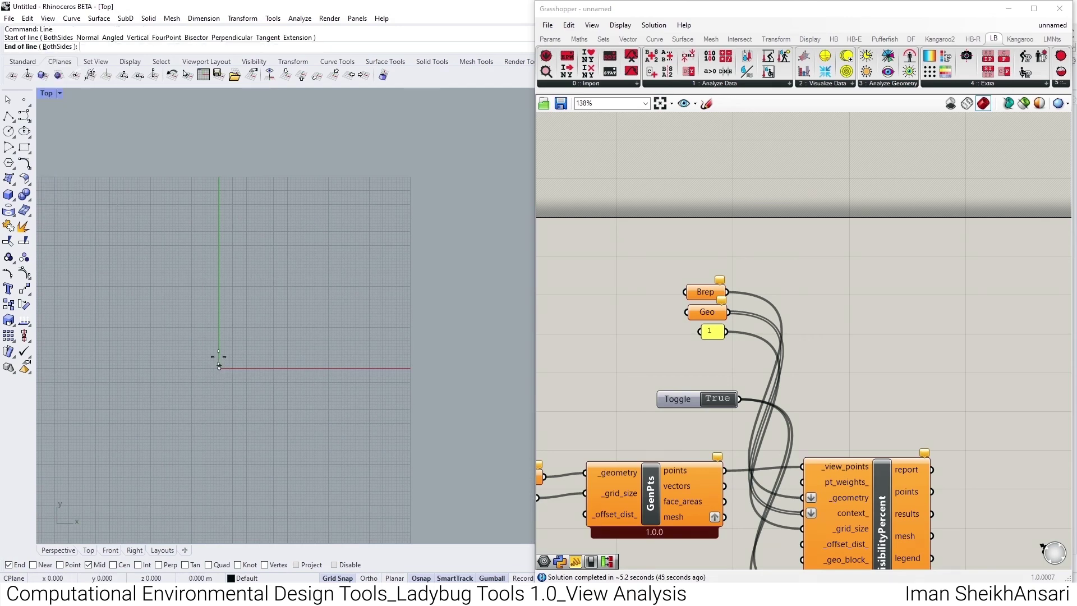
left_click(287, 231)
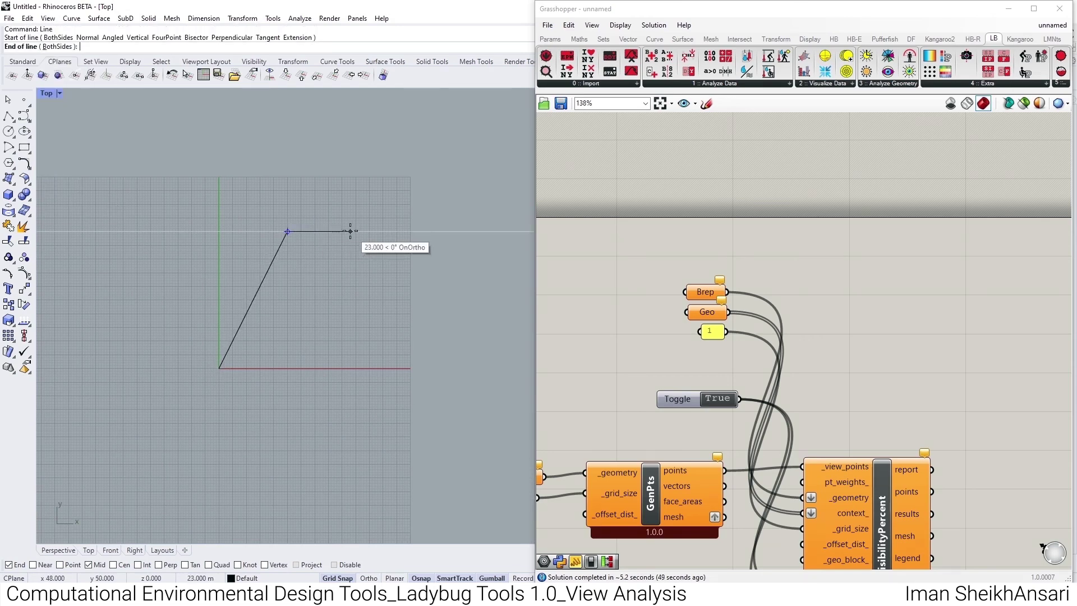
left_click(342, 231)
- Mirror the slanted line about a vertical axis through the midpoint of the short horizontal line
left_click(275, 257)
type("Mirror")
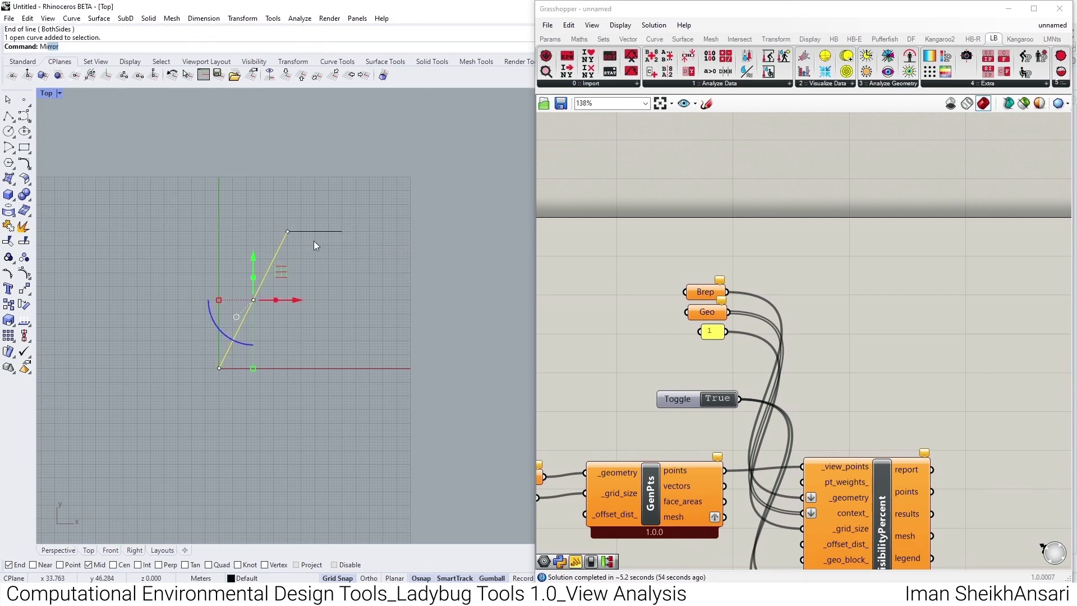
key("Return")
left_click(314, 239)
left_click(314, 274)
- Close the trapezoid with a base line between the slanted lines' lower ends and fill it using PlanarSrf
type("l")
key("Return")
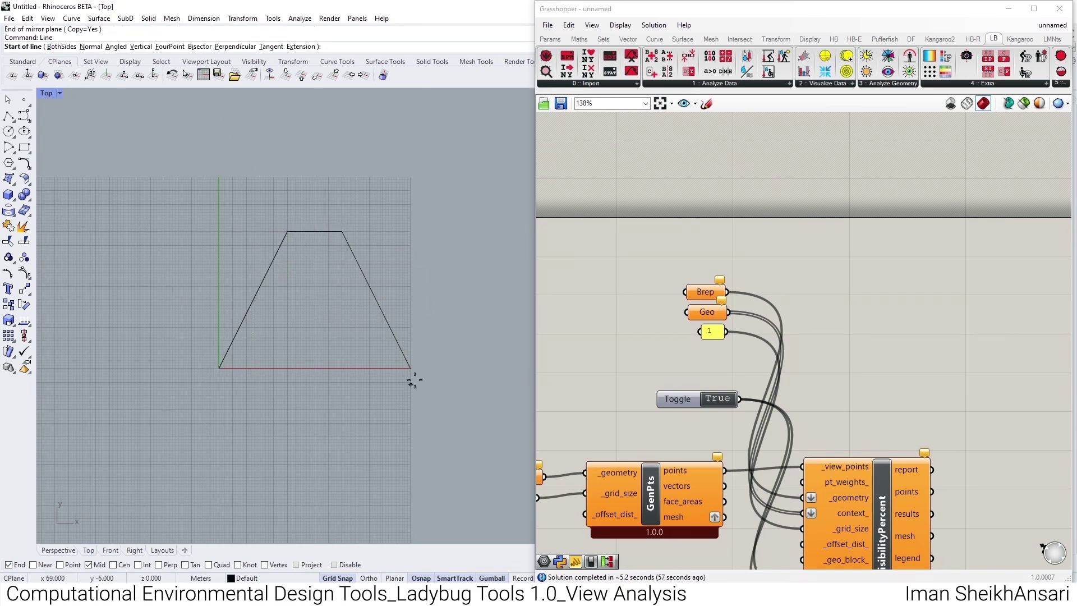
left_click(410, 368)
left_click(219, 369)
left_click_drag(419, 215, 190, 422)
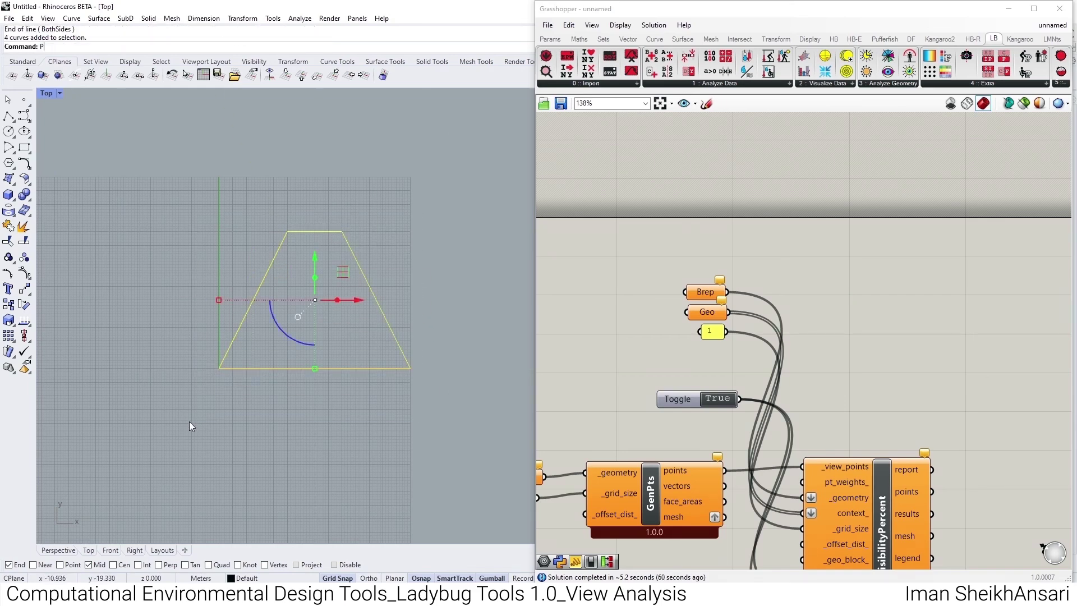
type("lanarSrf")
key("Return")
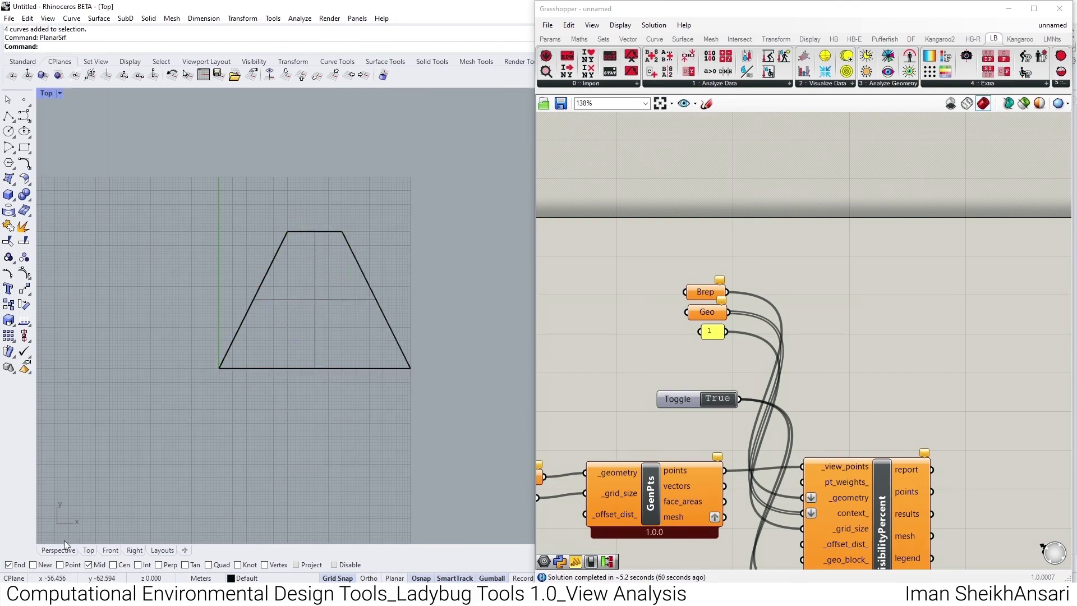
- In the Perspective view, extrude the trapezoid's short edge curve 10 m upward with ExtrudeCrv to form a vertical surface
left_click(59, 550)
left_click(350, 392)
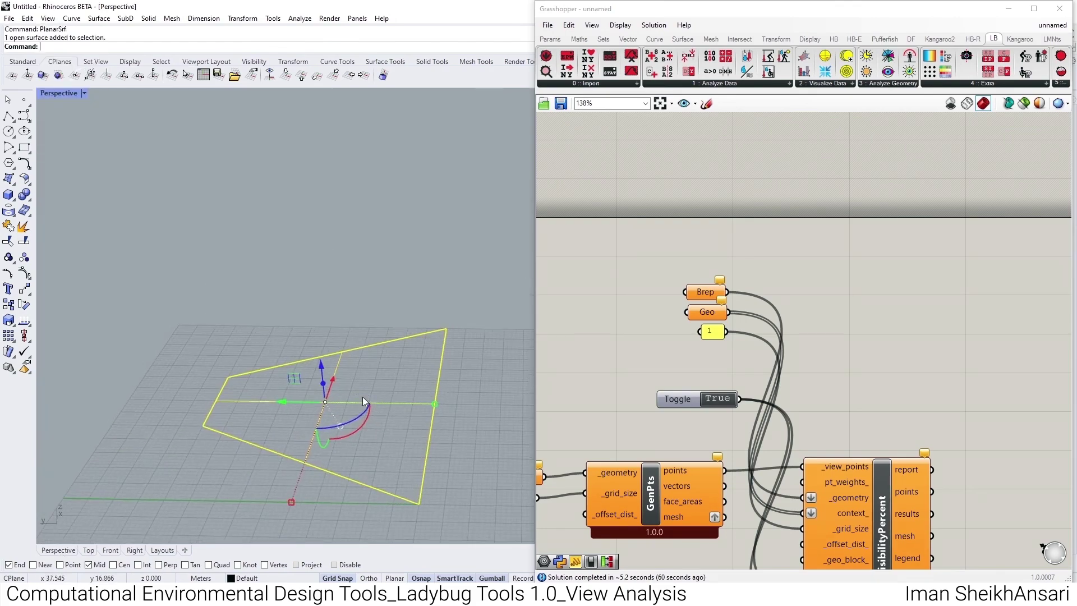
right_click_drag(362, 396, 321, 452)
scroll(292, 458, "up", 5)
left_click(271, 459)
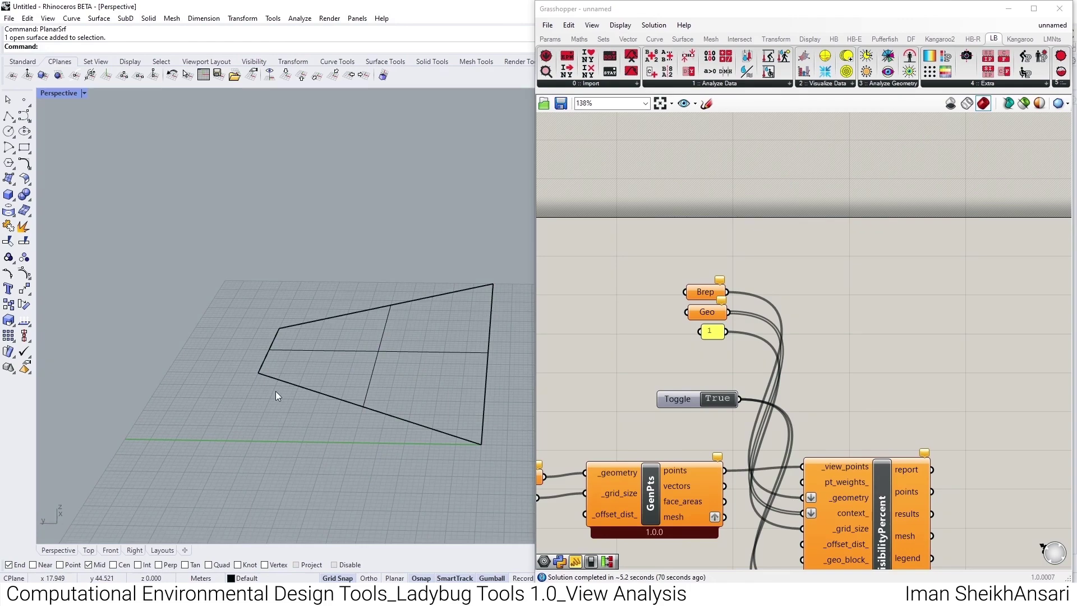
type("ExtrudeCrv")
key("Return")
left_click(267, 354)
key("Return")
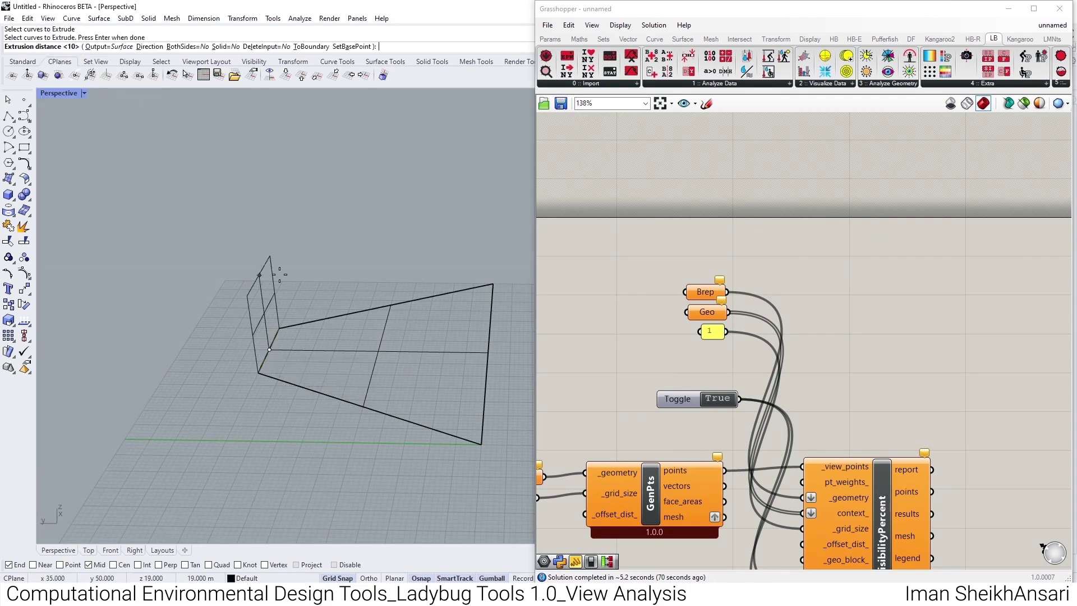
type("1")
key("Return")
- Reference the extruded vertical surface in the Geometry parameter that feeds GenPts
left_click(258, 327)
scroll(674, 337, "down", 3)
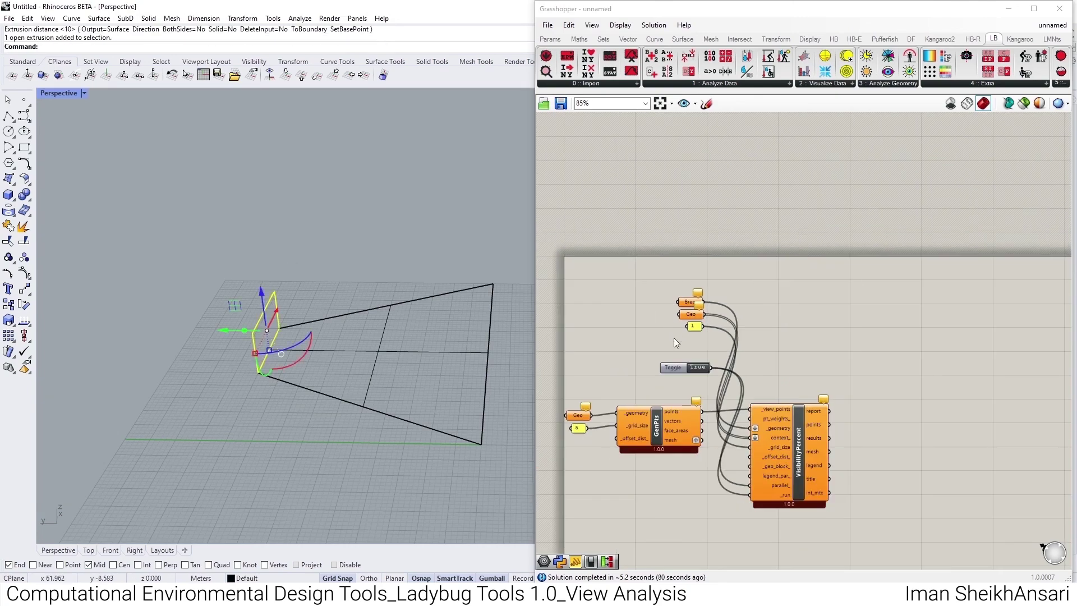
scroll(583, 416, "up", 4)
right_click(583, 418)
left_click(631, 497)
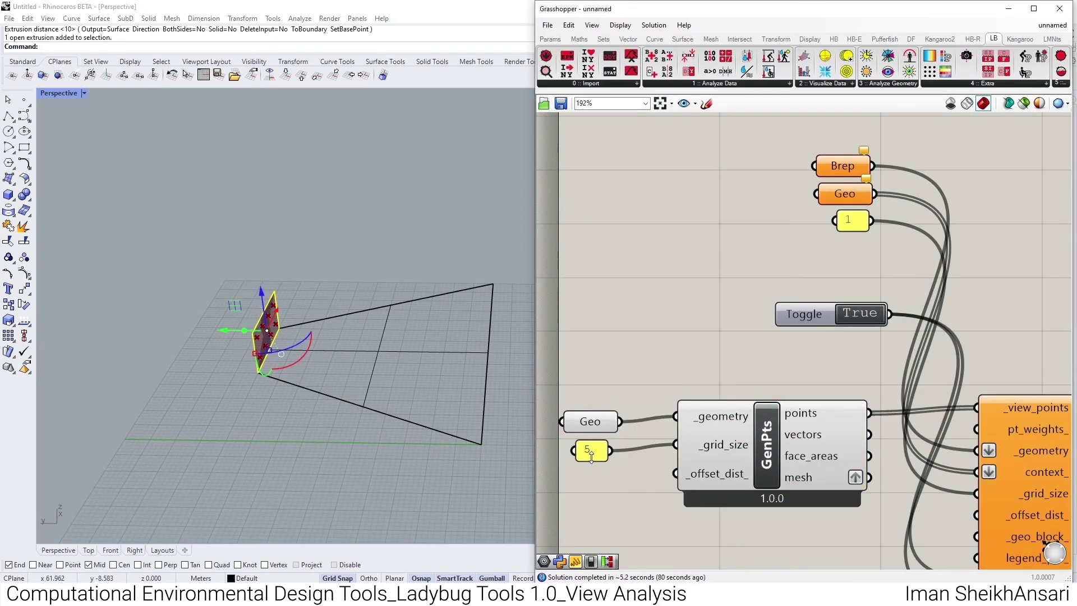
- Set the GenPts grid size panel to 1
double_click(591, 451)
type("1")
left_click(622, 541)
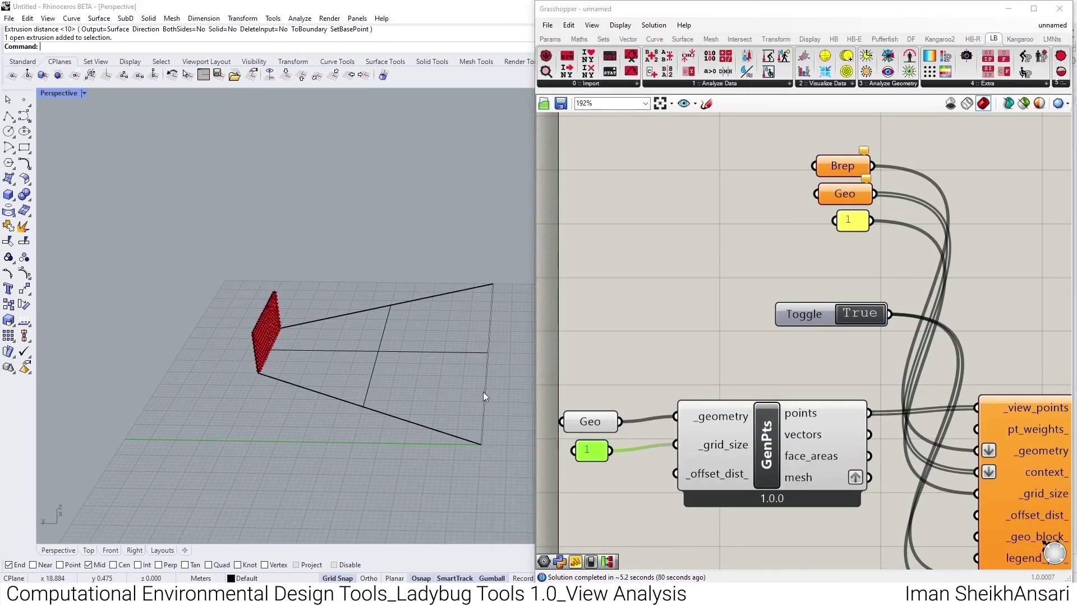
- Reference the trapezoidal surface in the Brep parameter and delete the context Geometry parameter containing null values
left_click(483, 391)
left_click(460, 352)
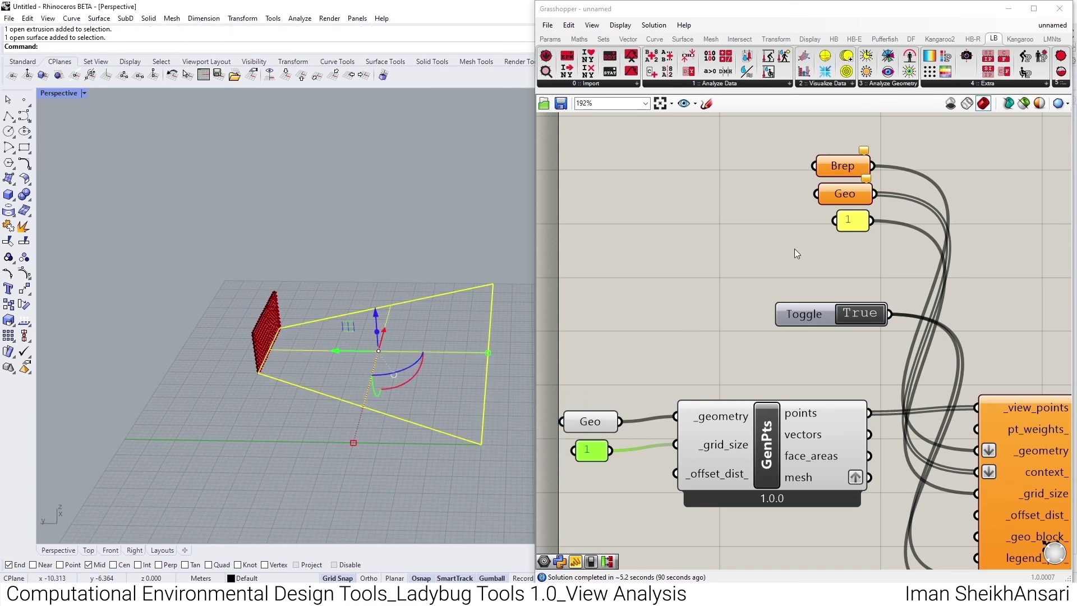
right_click(842, 167)
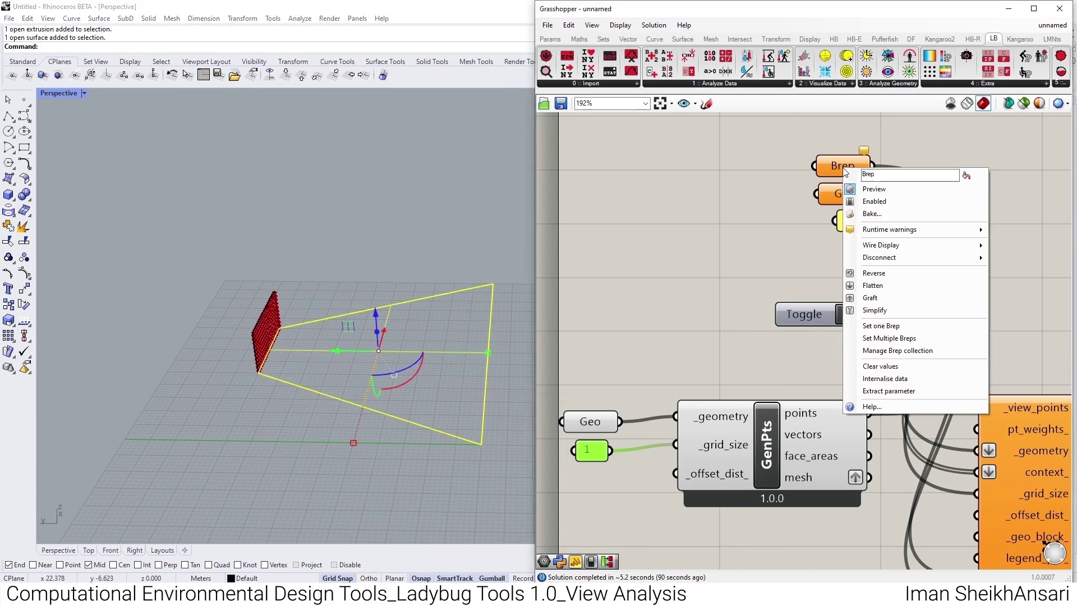
left_click(869, 325)
left_click(842, 197)
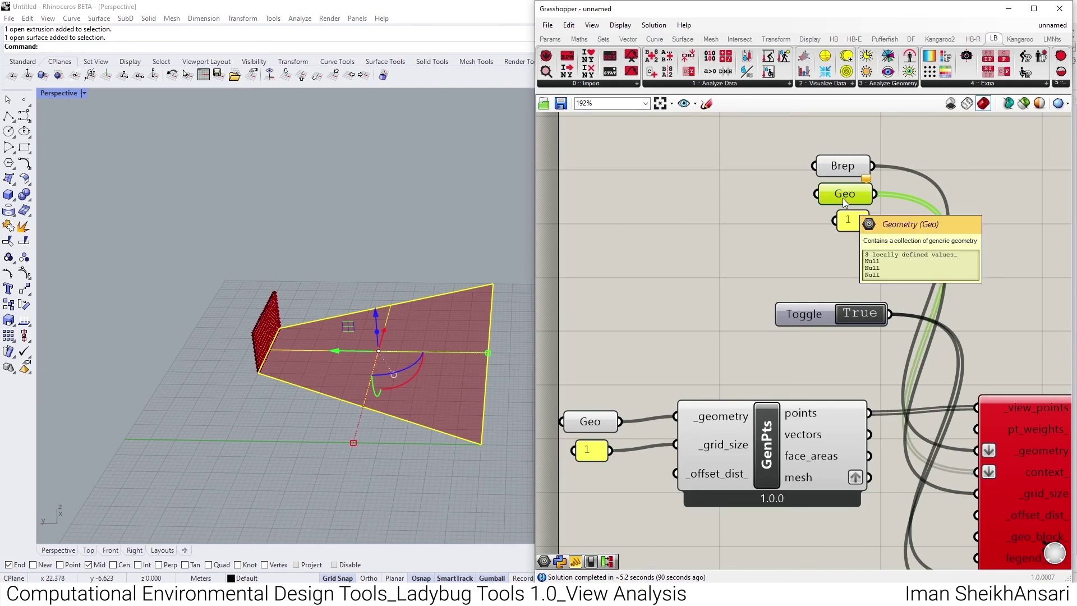
key("Delete")
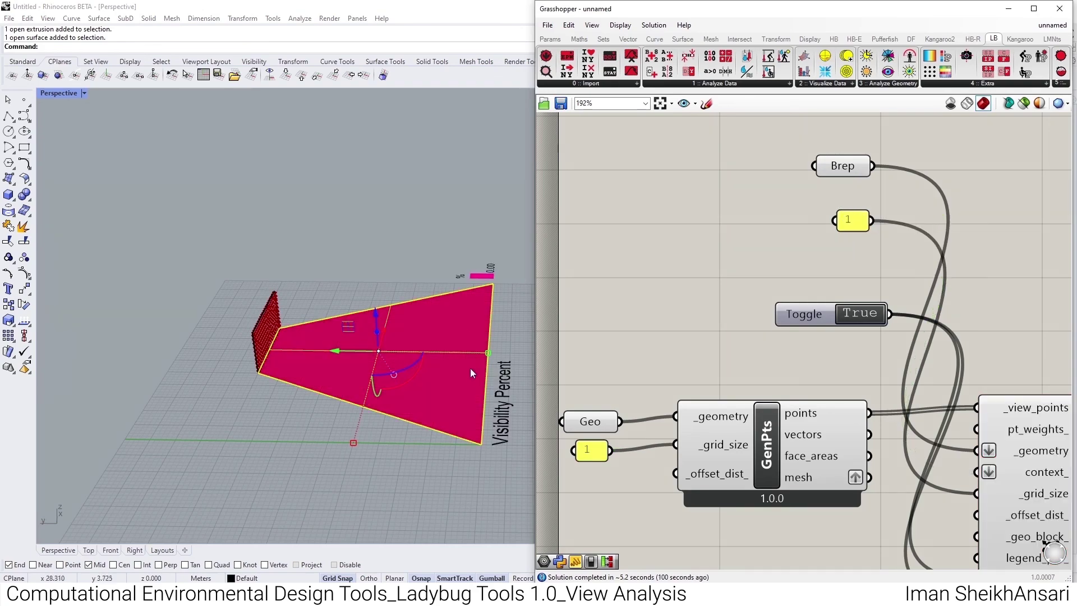
- Examine the visibility percent result on the trapezoidal surface and its position relative to the vertical surface's points
right_click_drag(466, 371, 188, 334)
scroll(313, 345, "down", 5)
scroll(338, 304, "up", 7)
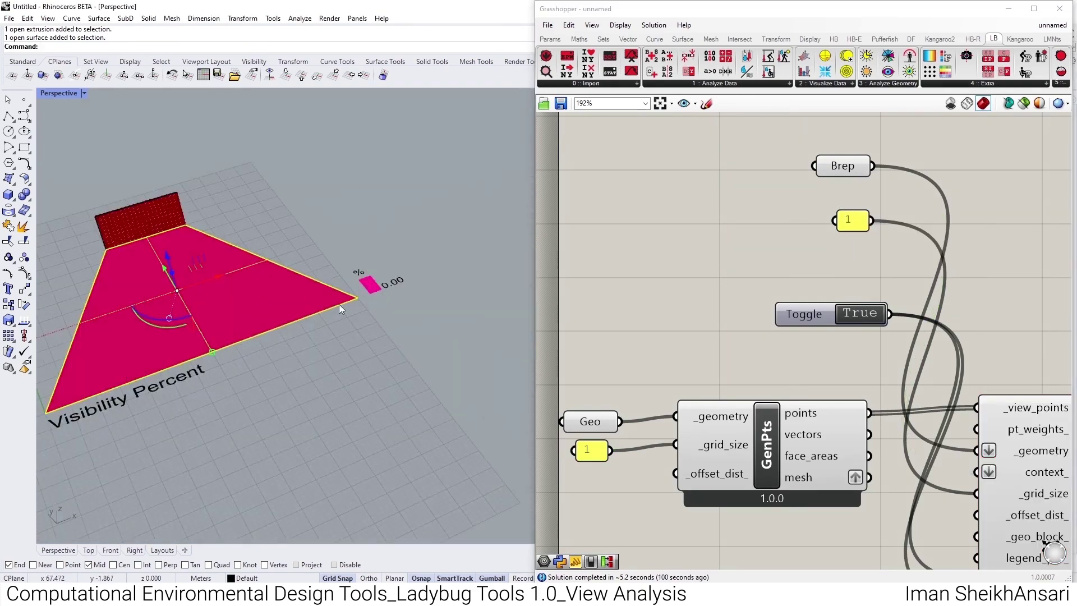
scroll(375, 301, "down", 3)
scroll(267, 275, "up", 3)
scroll(349, 277, "down", 3)
scroll(278, 392, "up", 1)
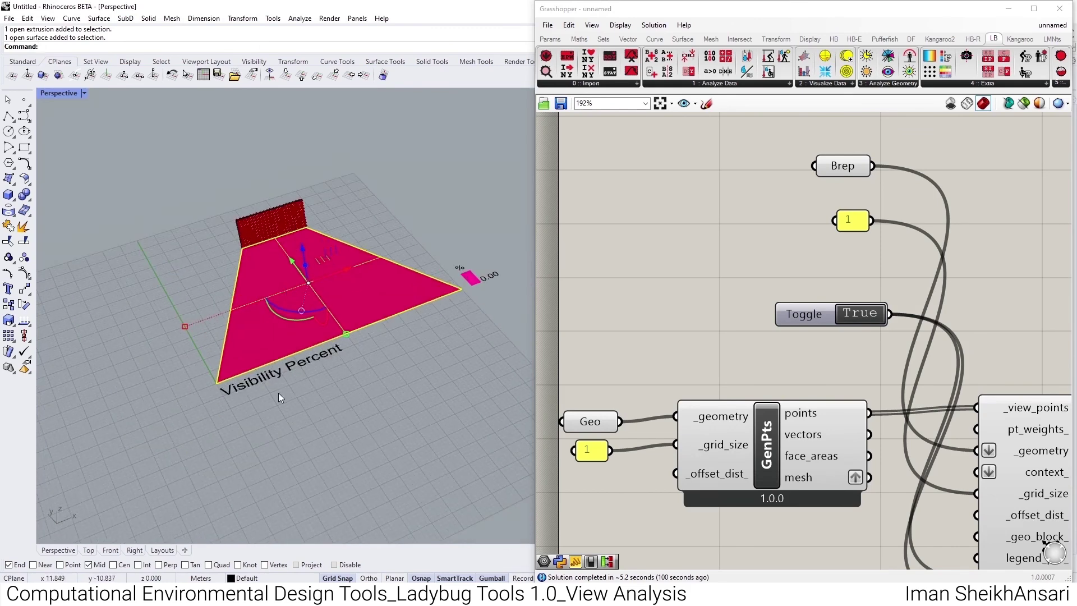
left_click(418, 356)
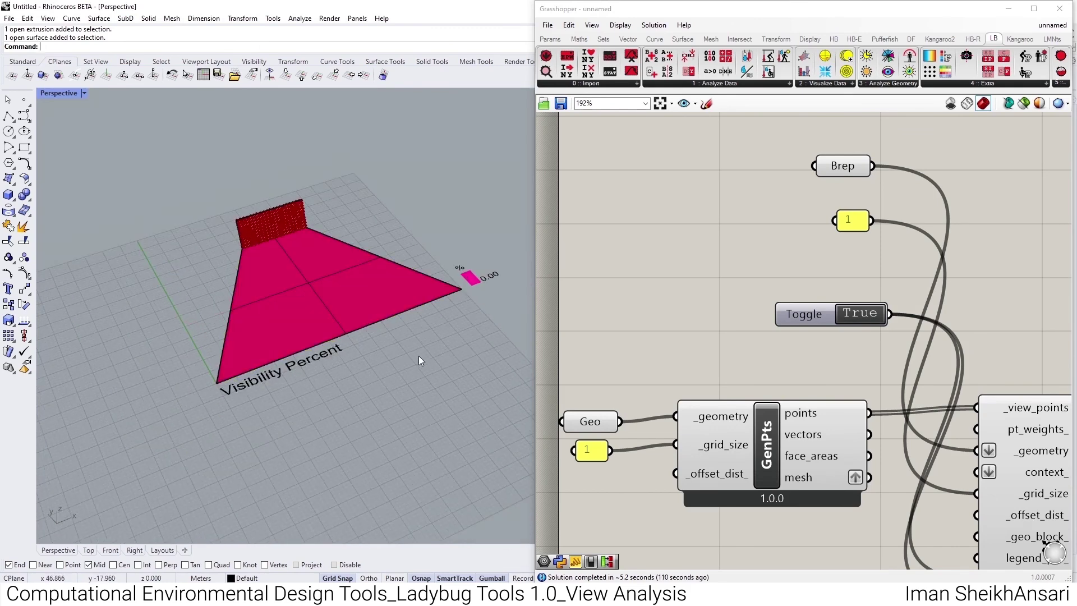
scroll(326, 295, "up", 5)
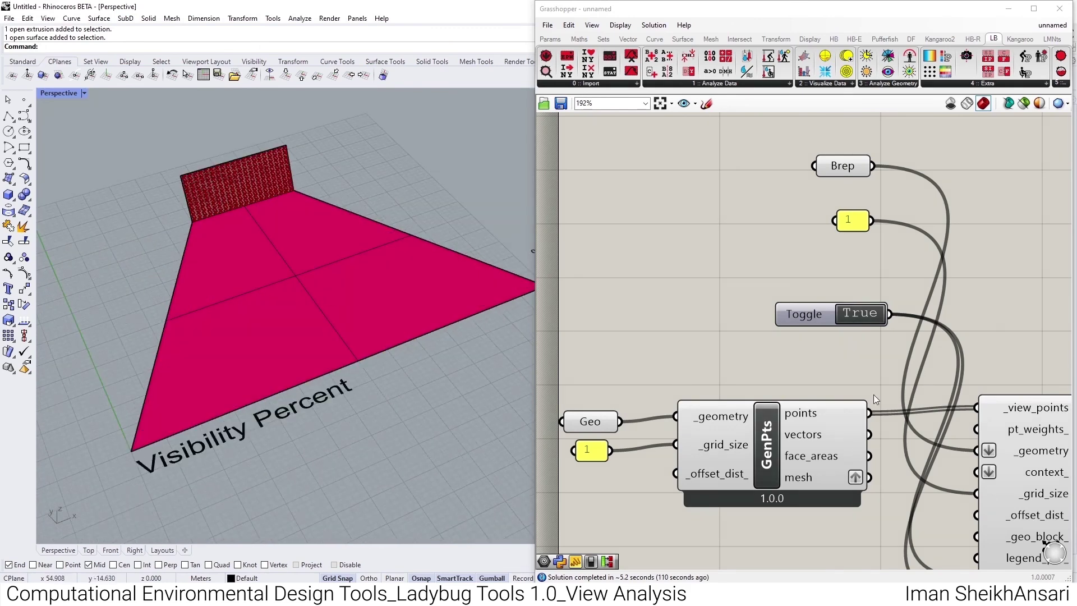
- Rearrange the toggle, grid size panel, Brep parameter and GenPts group so they sit neatly beside the VisibilityPercent inputs
right_click_drag(929, 366, 847, 272)
scroll(848, 272, "down", 2)
left_click_drag(771, 272, 741, 443)
left_click_drag(798, 171, 783, 408)
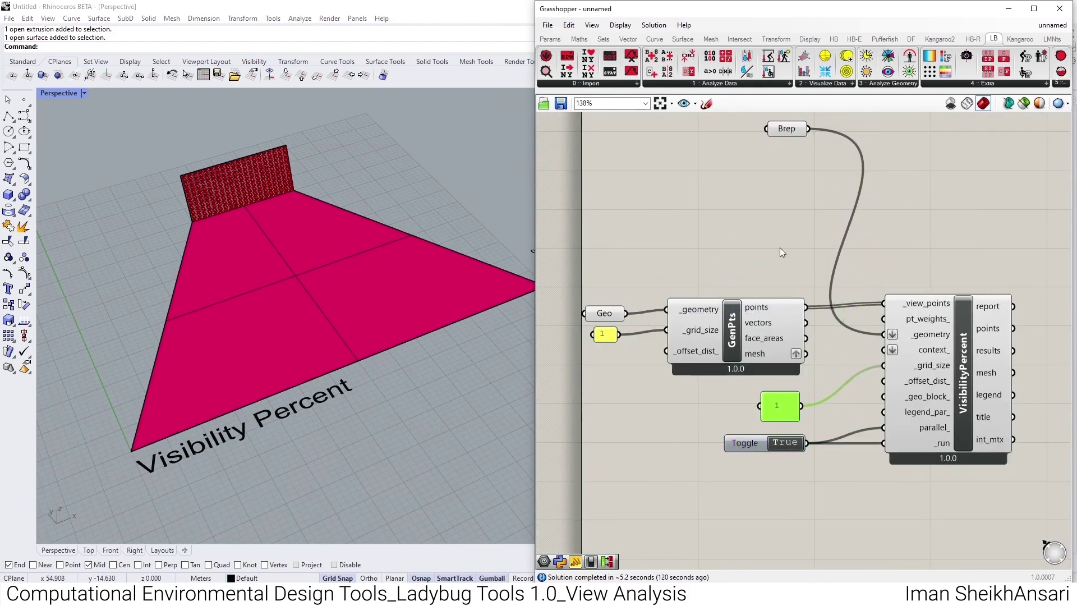
left_click_drag(785, 129, 784, 385)
left_click_drag(736, 270, 592, 386)
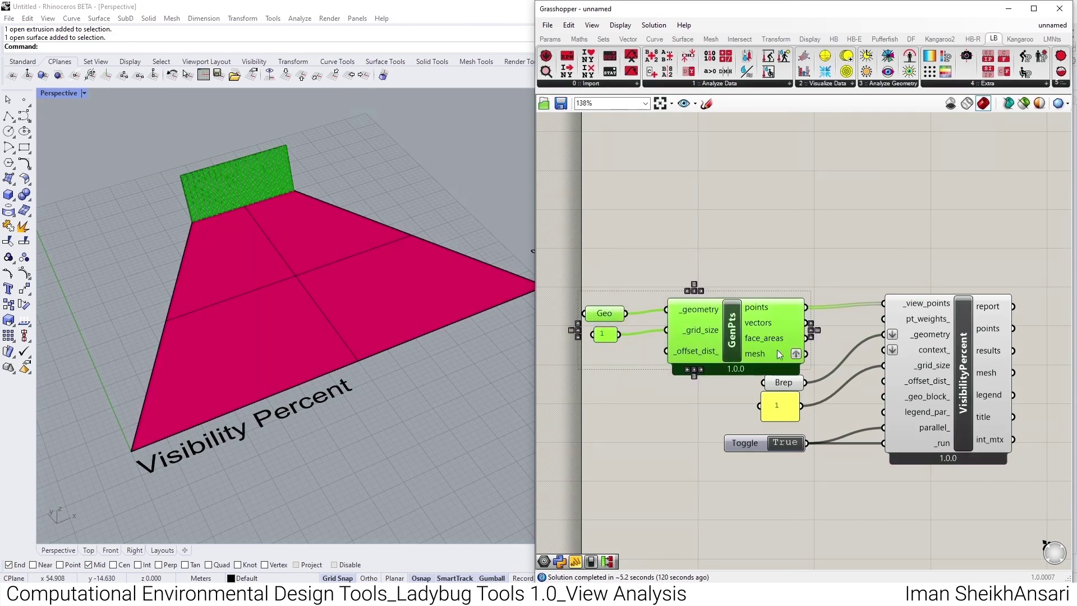
left_click_drag(776, 349, 780, 273)
left_click(788, 388)
left_click_drag(786, 384, 784, 356)
left_click(411, 346)
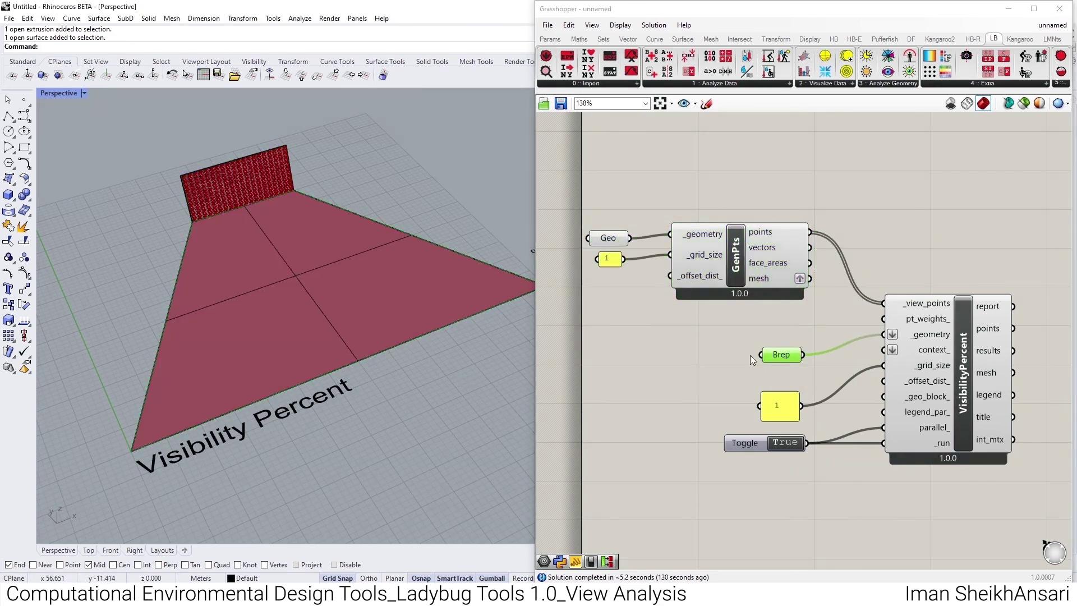
left_click(377, 354)
left_click(371, 316)
left_click(339, 335)
scroll(309, 298, "down", 3)
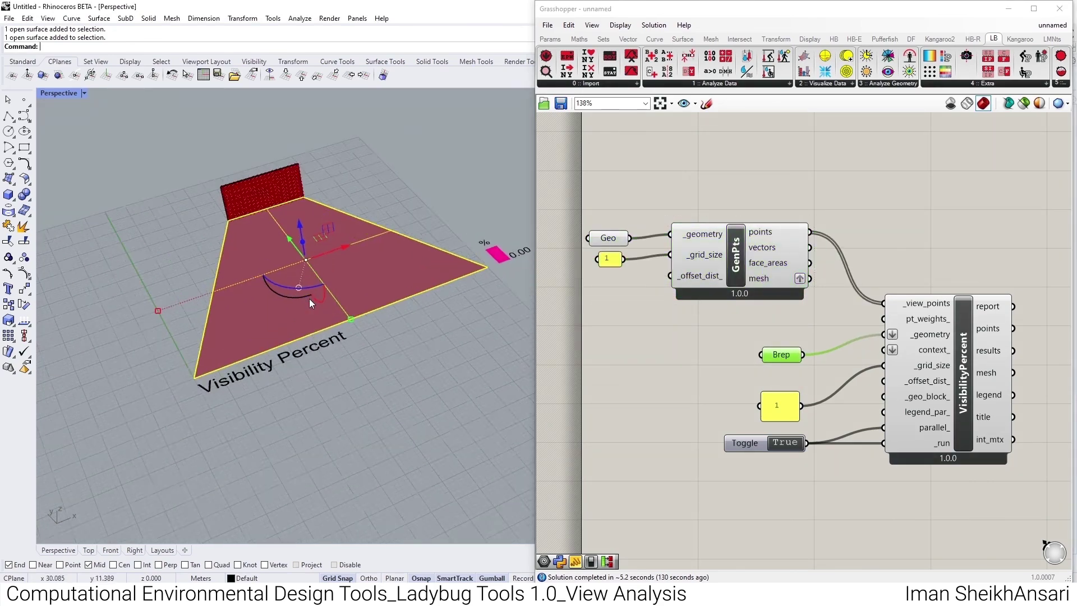
scroll(308, 299, "up", 1)
left_click(339, 349)
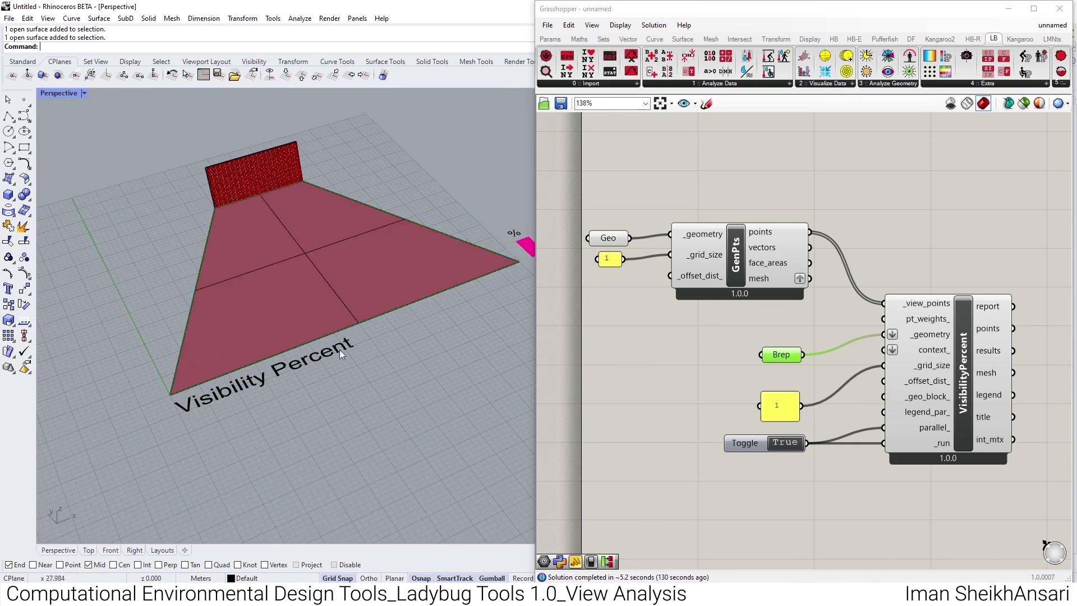
left_click(402, 305, "ctrl+shift")
left_click(432, 341)
type("m")
key("Return")
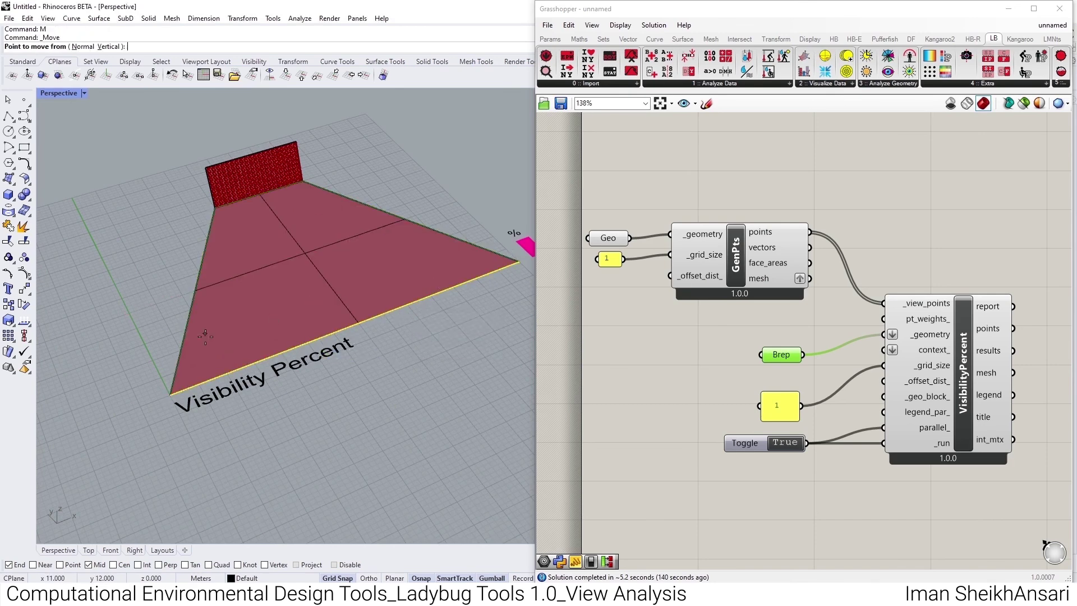
left_click(84, 48)
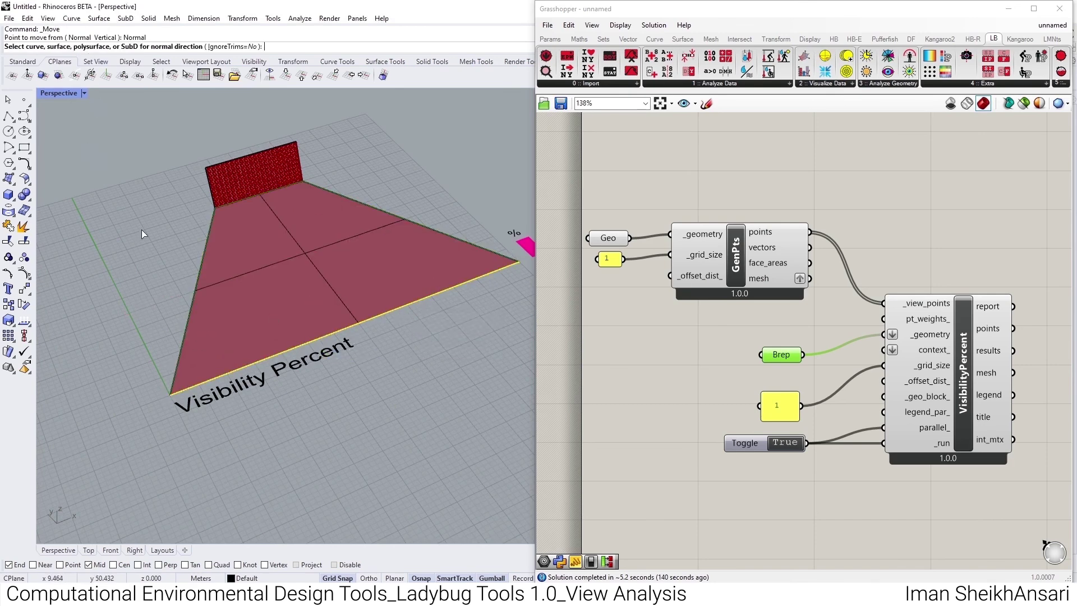
key("Escape")
- Move the trapezoidal surface's long front edge 7 m vertically upward to slope the floor
type("Move")
key("Return")
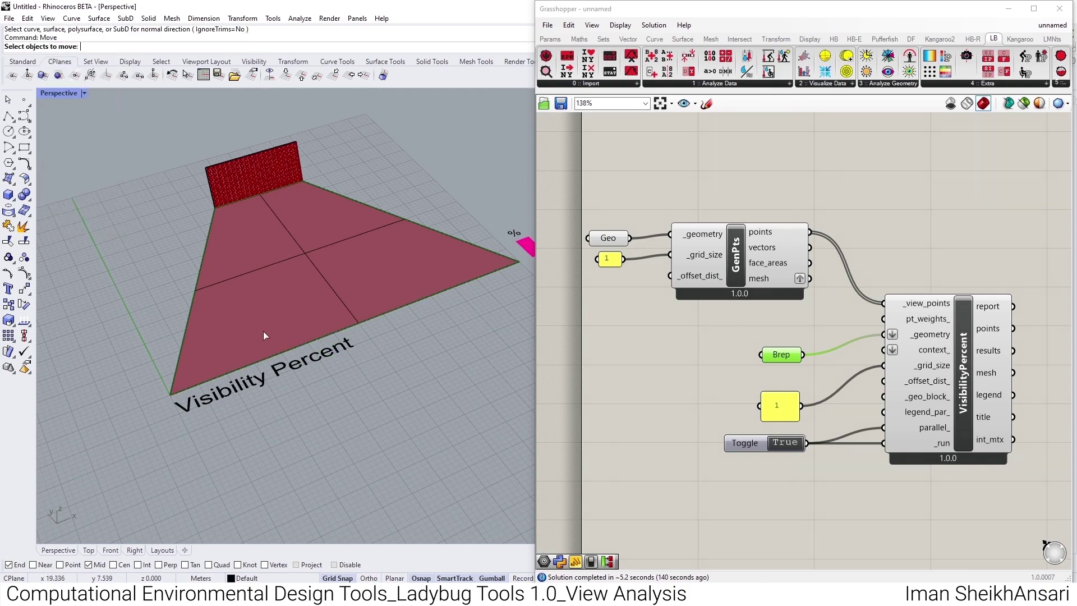
left_click(268, 358)
left_click(297, 402)
left_click(343, 329)
left_click(398, 365)
key("Return")
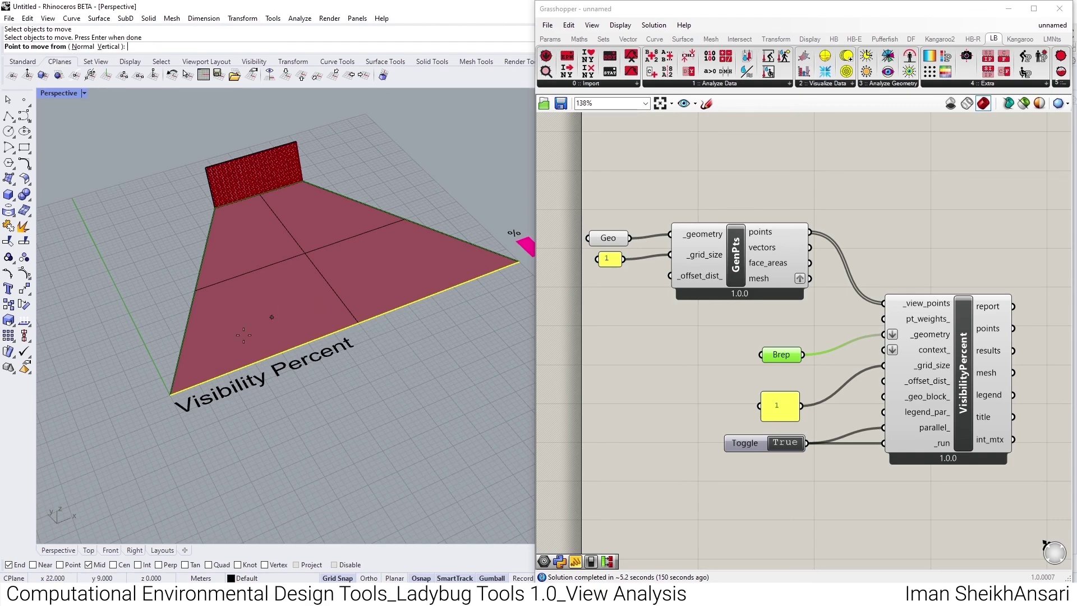
left_click(170, 394)
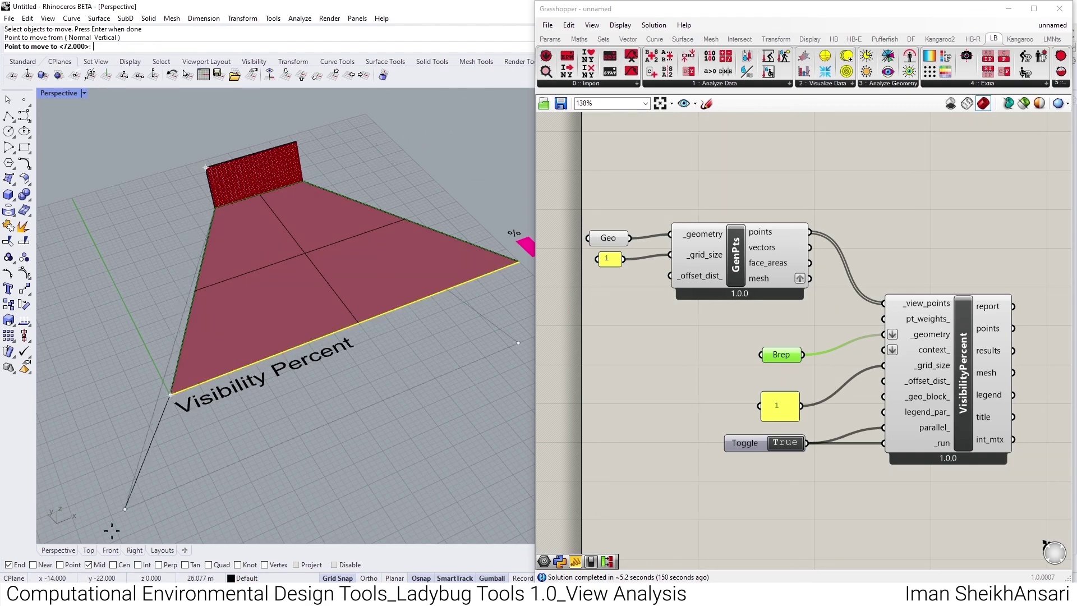
left_click(111, 550)
scroll(283, 323, "up", 3)
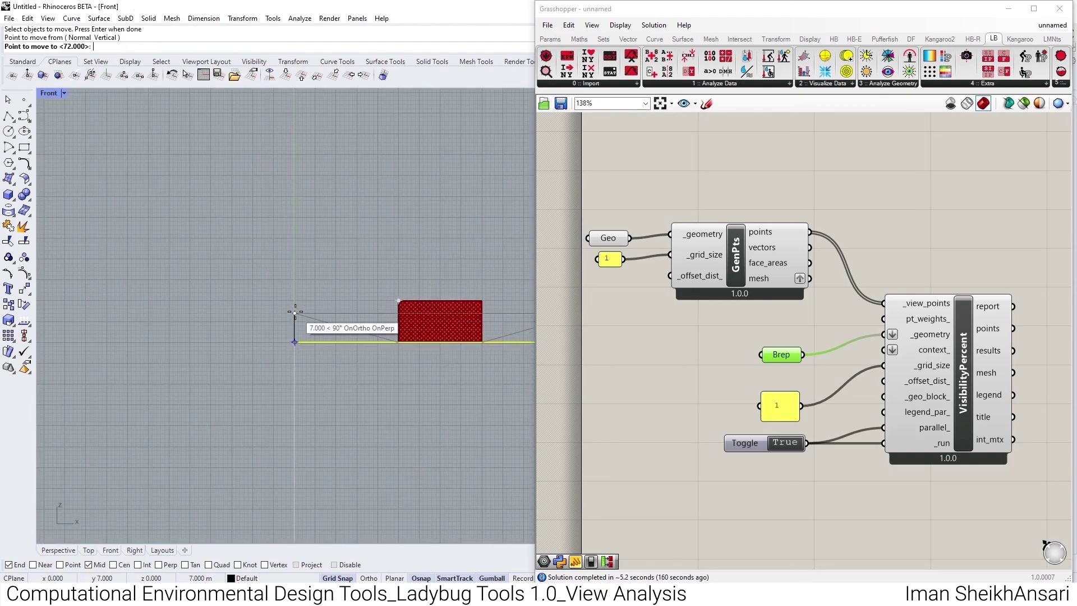
left_click(295, 313)
left_click(58, 550)
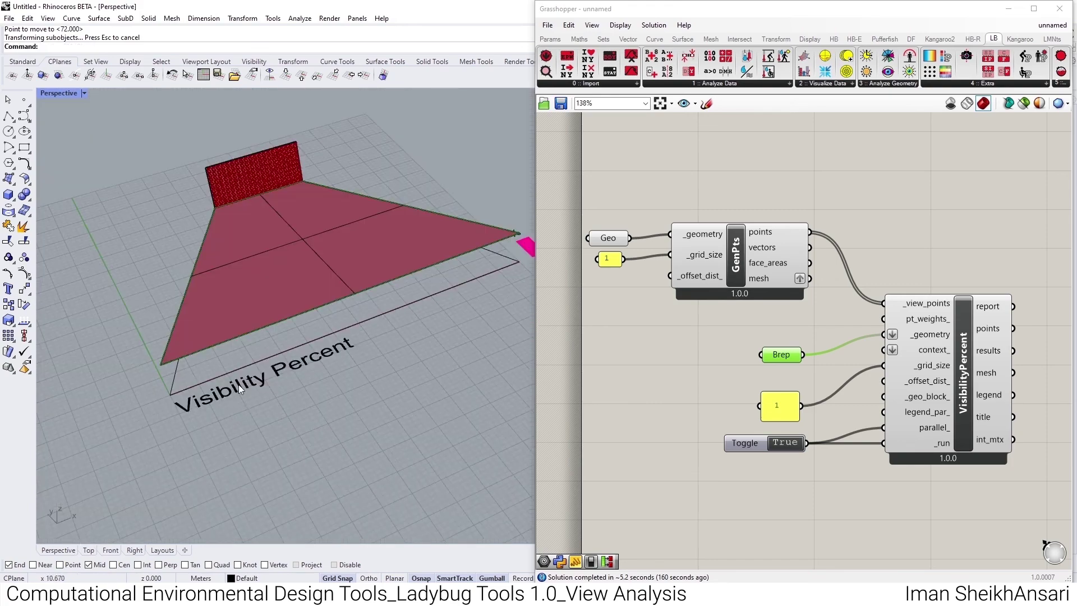
- Turn off the preview of the floor's Brep parameter and of the GenPts group
scroll(367, 366, "up", 3)
middle_click(774, 354)
left_click(804, 313)
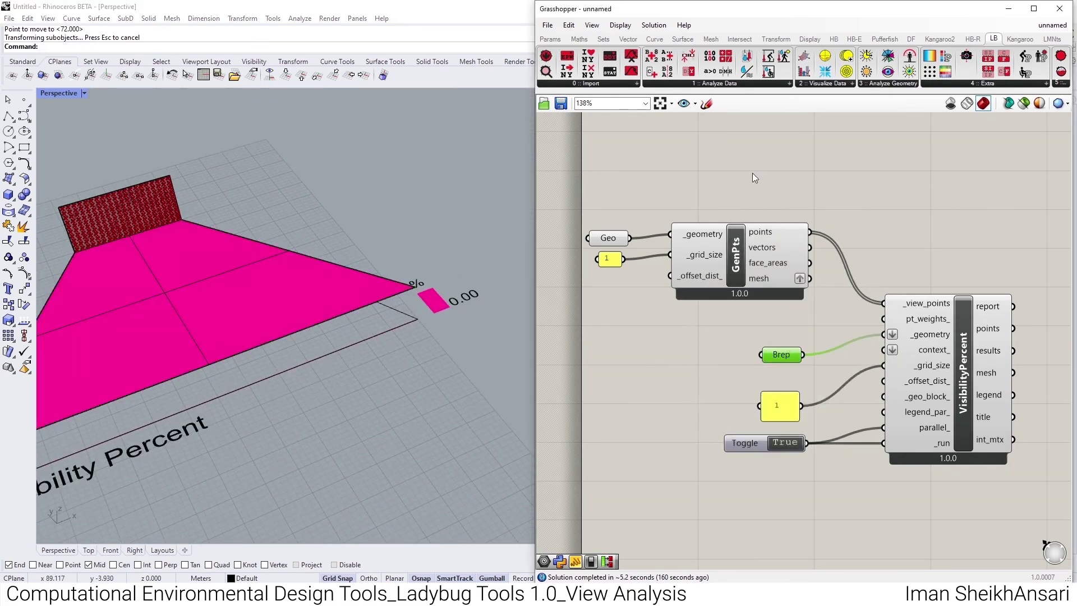
left_click_drag(752, 170, 601, 304)
middle_click(735, 251)
left_click(762, 213)
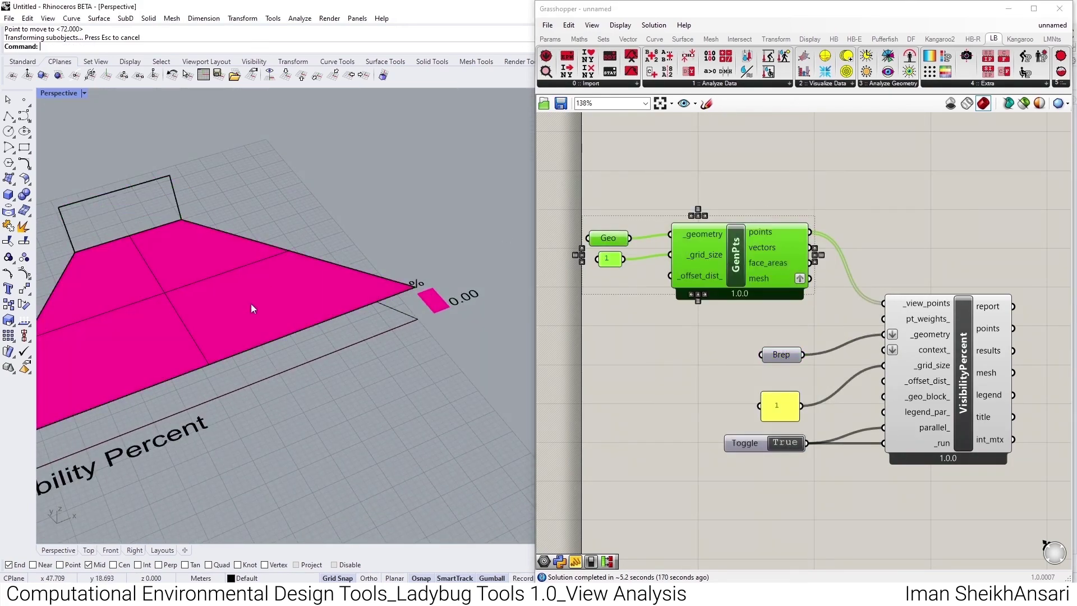
- Flip the normal direction of the sloped trapezoidal surface and view the recalculated visibility result
left_click(205, 275)
type("Flip")
key("Return")
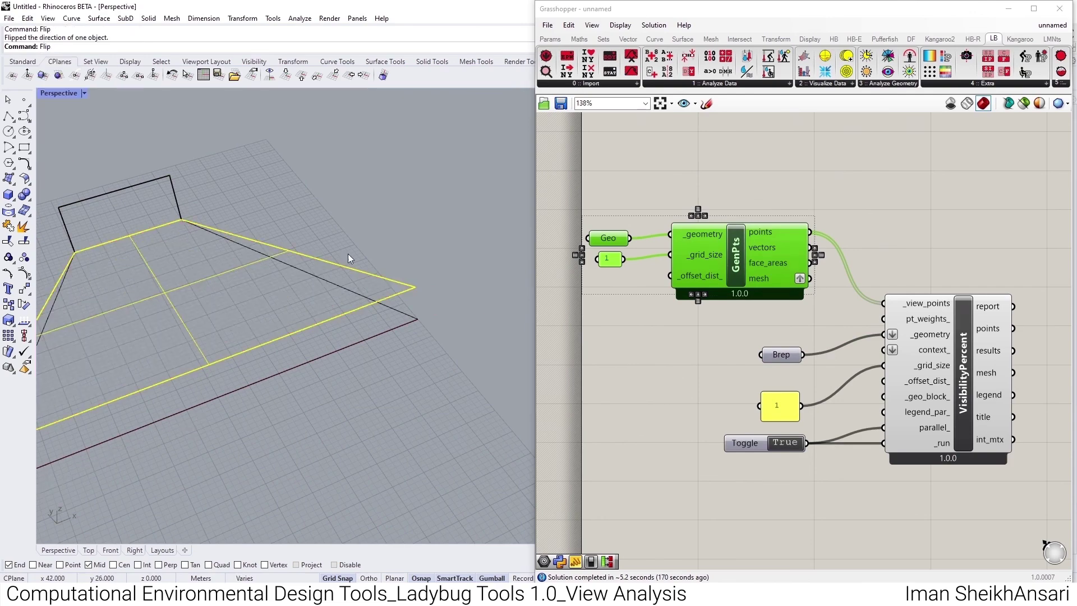
right_click_drag(349, 328, 294, 316)
scroll(294, 315, "down", 4)
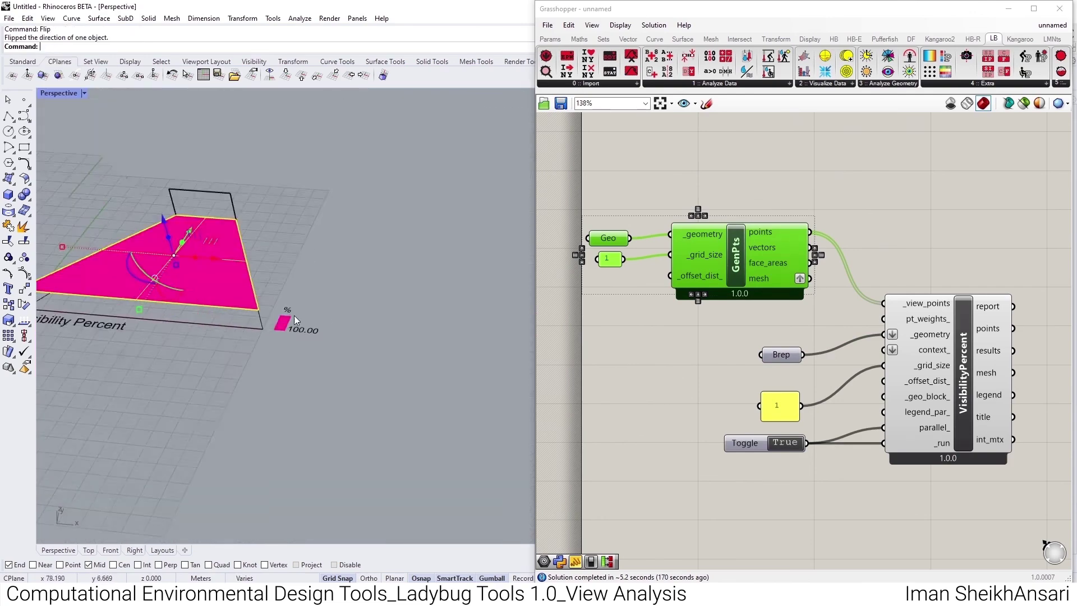
scroll(294, 315, "up", 3)
scroll(378, 266, "down", 4)
scroll(236, 207, "up", 6)
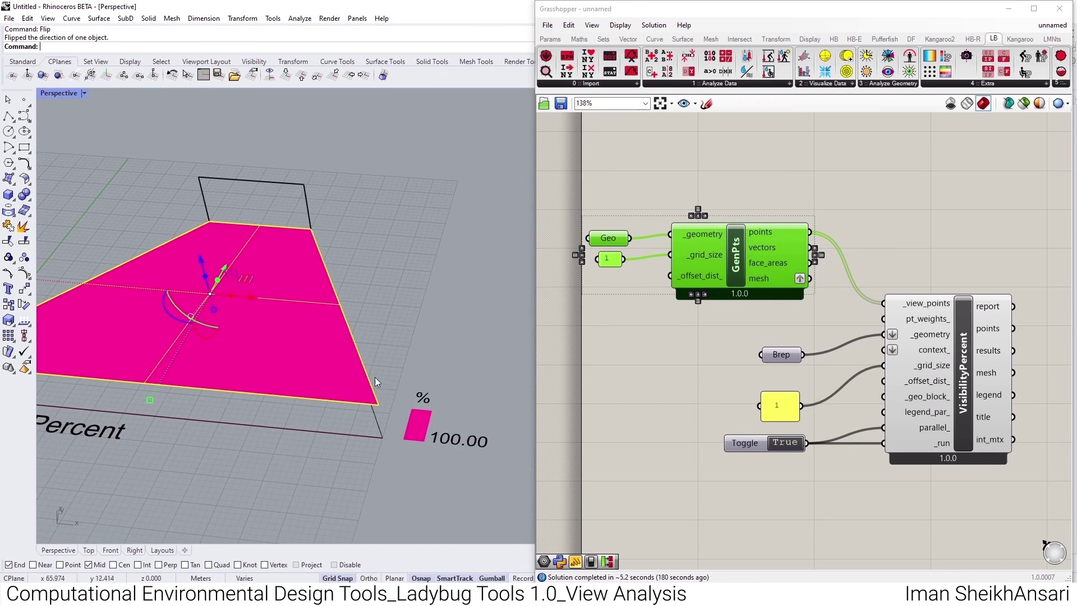
- Extrude the trapezoid's front and side base curves 10 m up to the top corner of the vertical surface
left_click(368, 436)
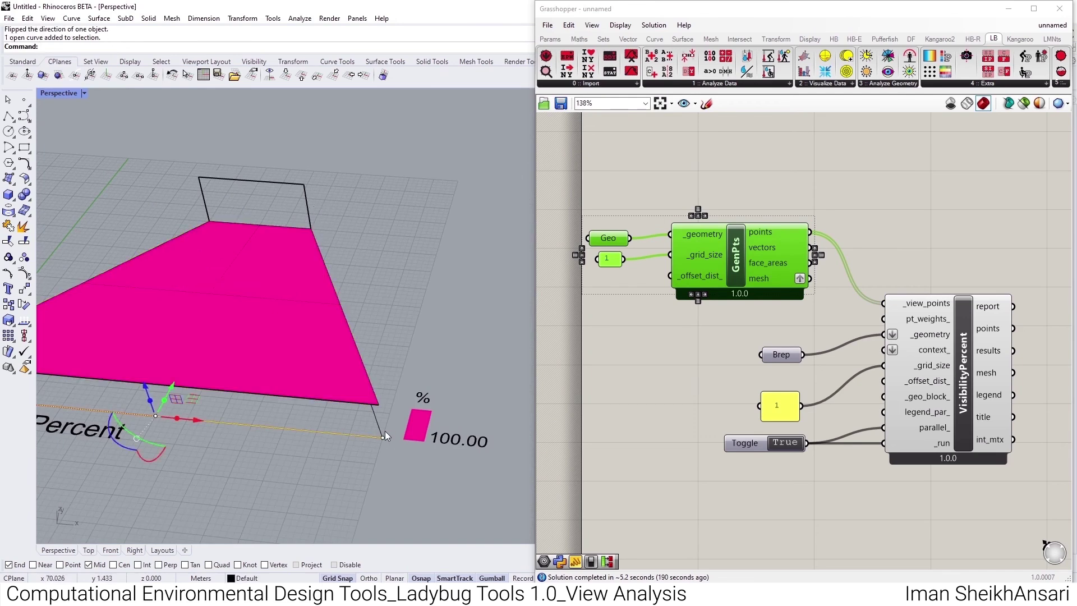
left_click(380, 431, "shift")
right_click_drag(381, 431, 242, 419)
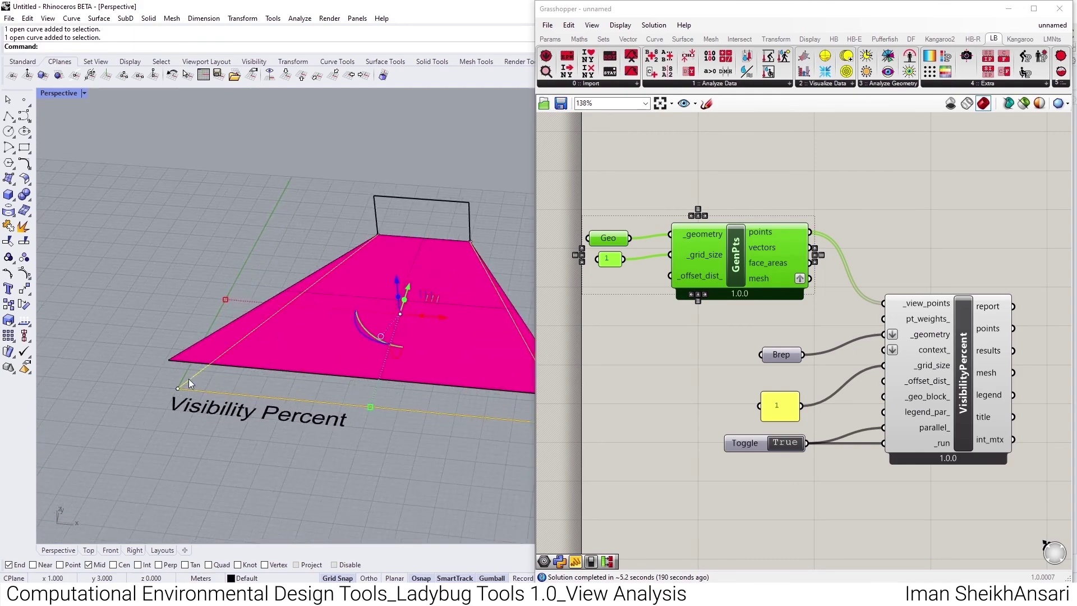
type("ExtrudeCrv")
key("Return")
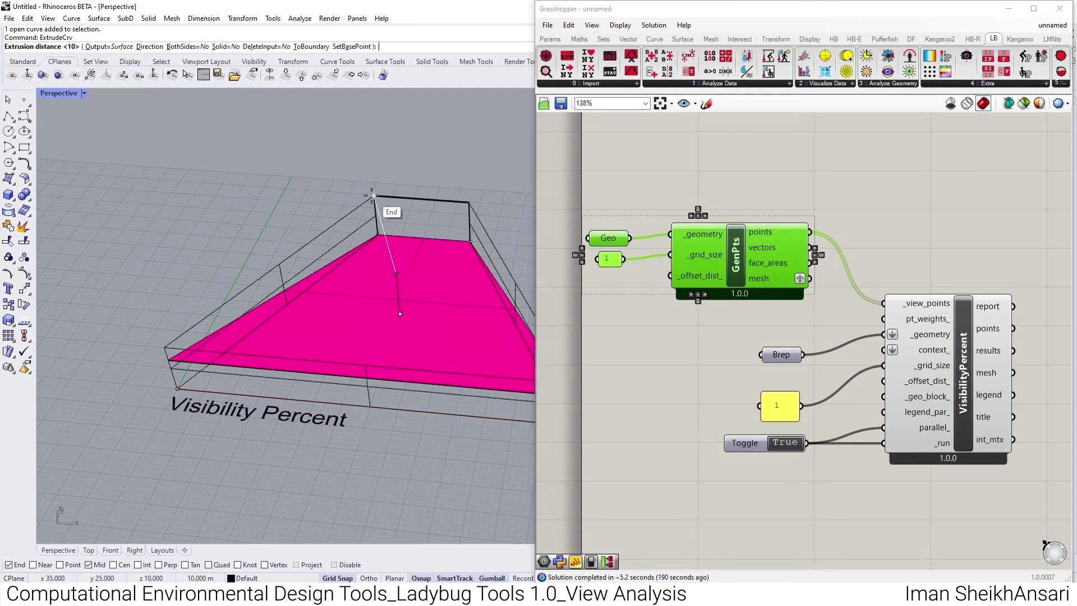
left_click(373, 195)
- Select the extruded front and side walls and add a second Brep parameter below the floor's Brep
left_click(498, 243)
left_click(497, 244)
left_click(197, 317, "shift")
left_click(177, 349, "shift")
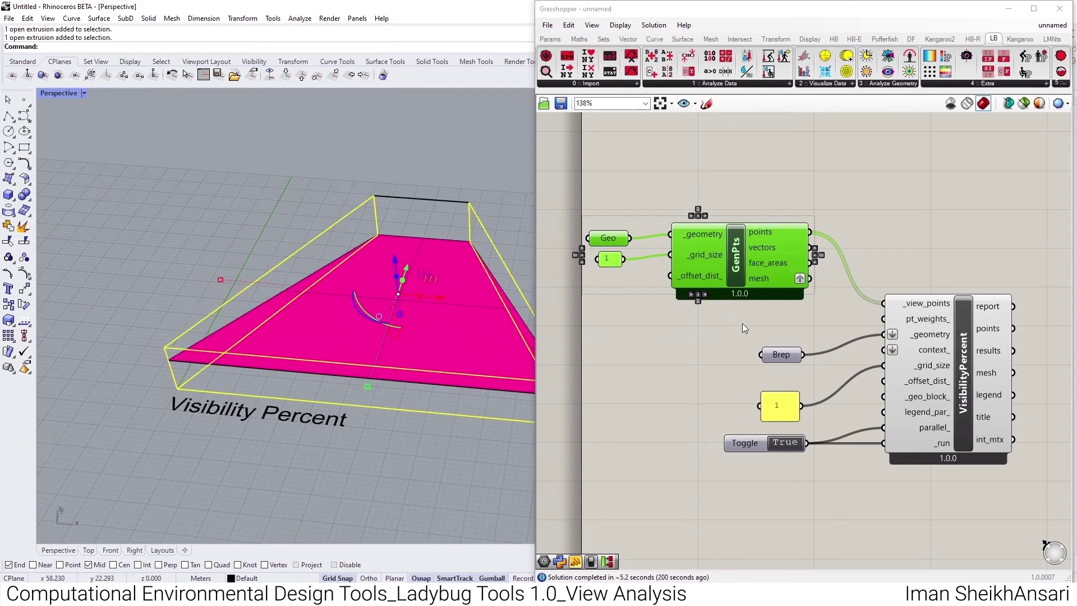
double_click(739, 373)
type("be")
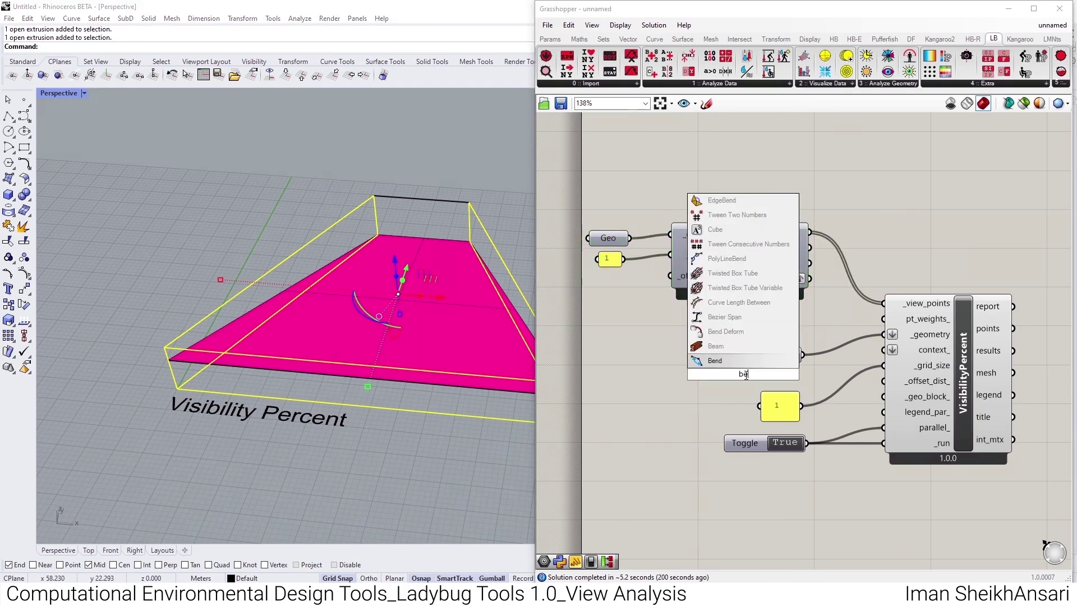
key("BackSpace")
type("re")
left_click(743, 332)
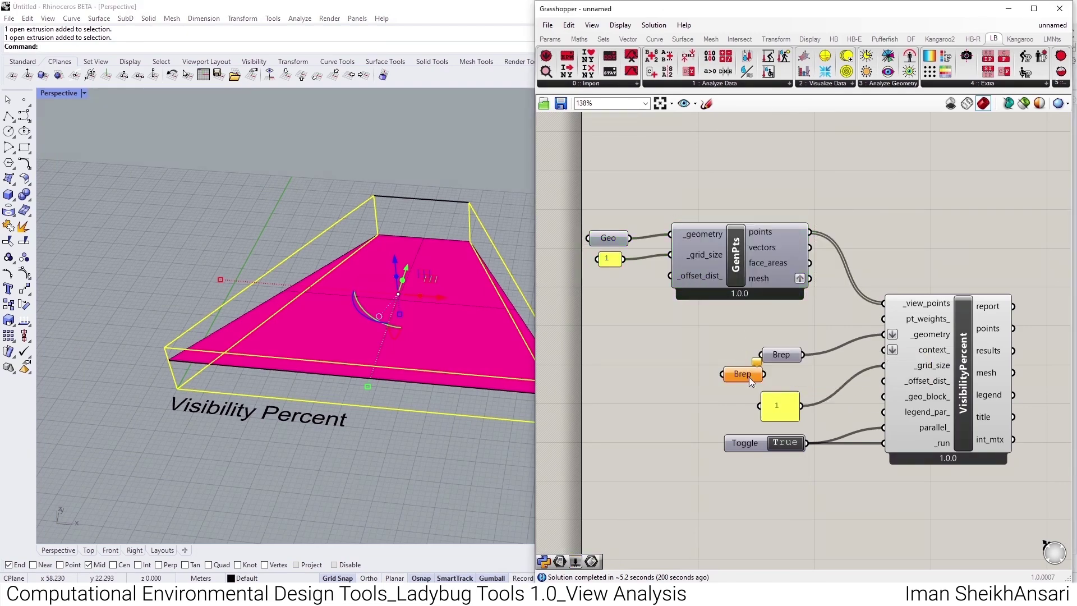
- Reference the selected walls in the new Brep parameter, connect it to VisibilityPercent's context_ input, and align both Brep parameters
right_click(751, 381)
left_click(785, 509)
left_click_drag(764, 373, 884, 349)
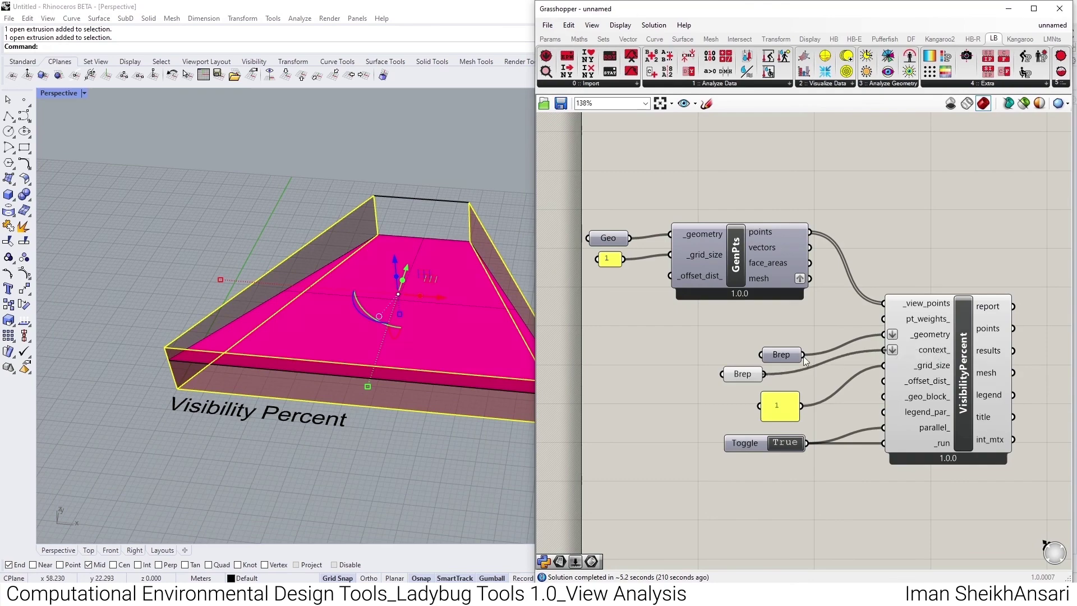
left_click_drag(784, 357, 784, 334)
left_click_drag(743, 375, 790, 370)
scroll(392, 378, "down", 5)
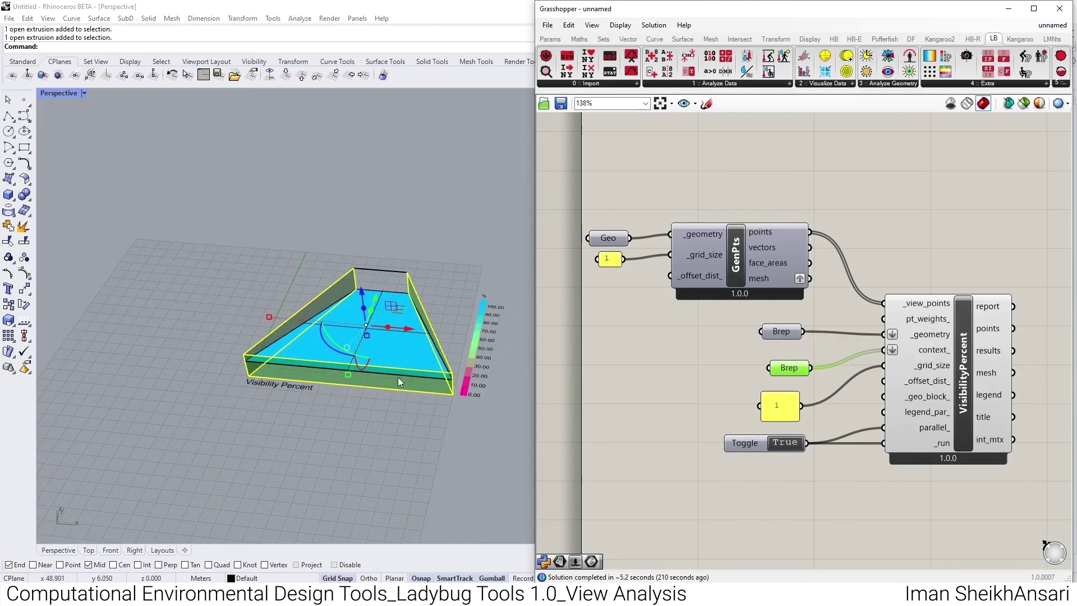
left_click(396, 416)
scroll(396, 416, "up", 2)
right_click_drag(341, 312, 379, 300)
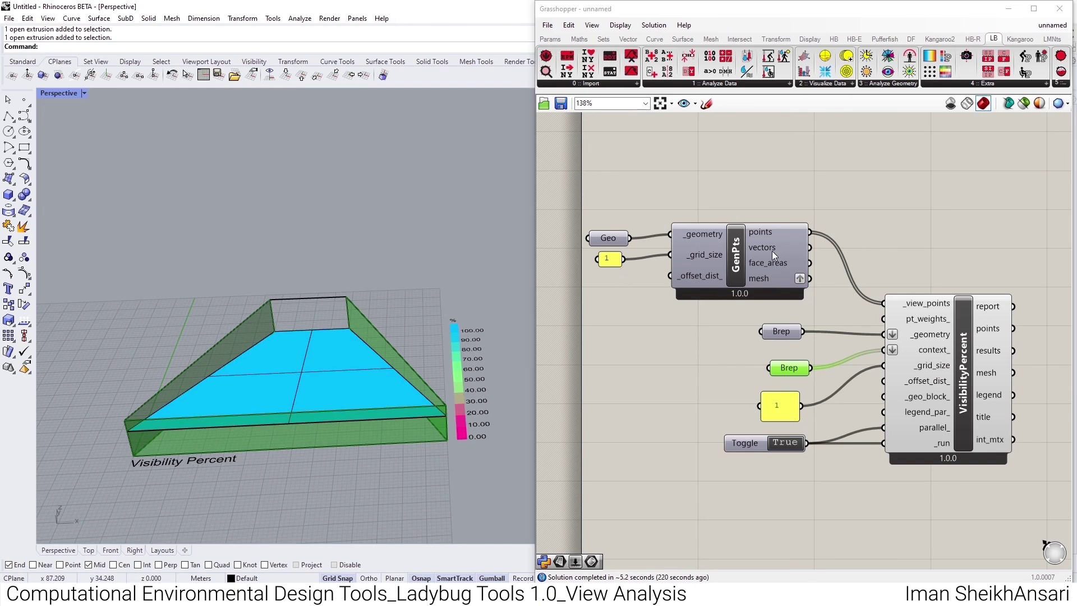
- Set the GenPts grid size panel to .5
scroll(608, 236, "up", 3)
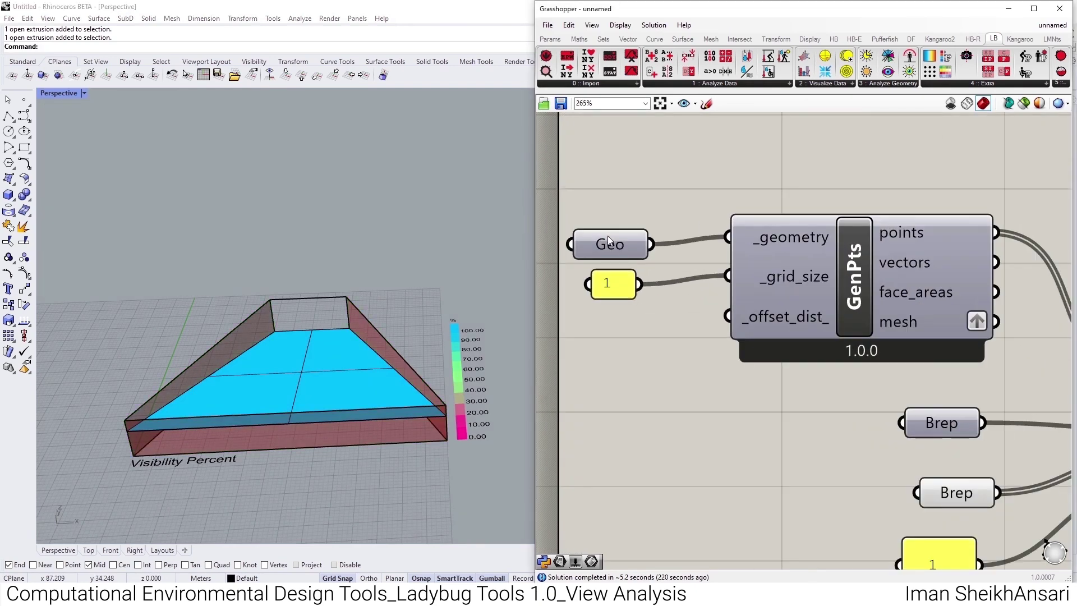
double_click(620, 286)
type(".5")
left_click(644, 374)
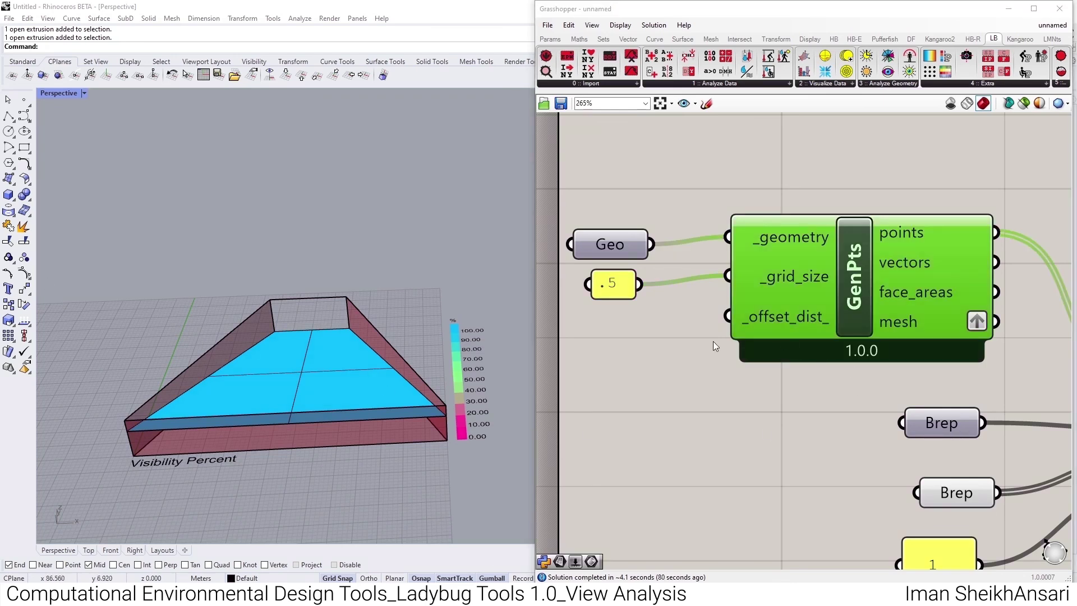
scroll(713, 341, "down", 3)
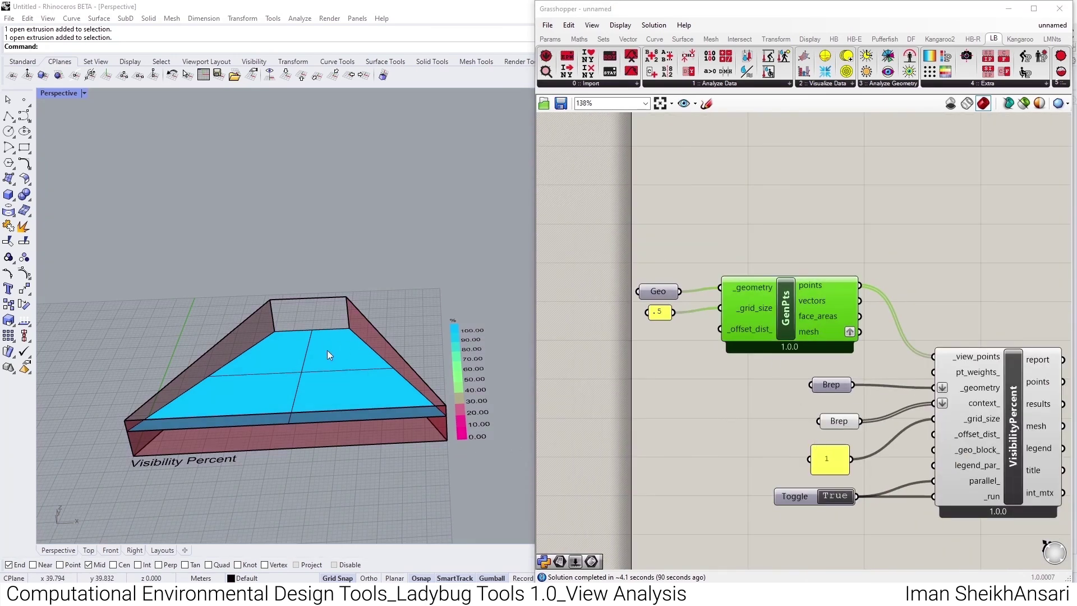
- Draw a 1 m square rectangle in the Top view, near the right-hand slanted side of the trapezoid
right_click_drag(278, 346, 274, 364)
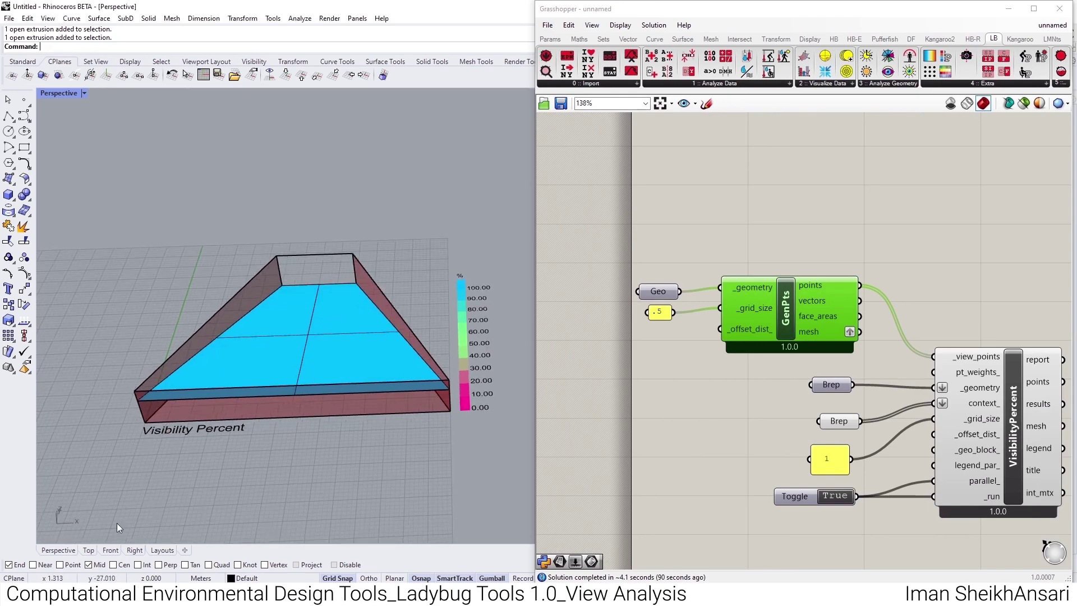
left_click(90, 551)
scroll(338, 257, "up", 8)
type("Rectangle")
key("Return")
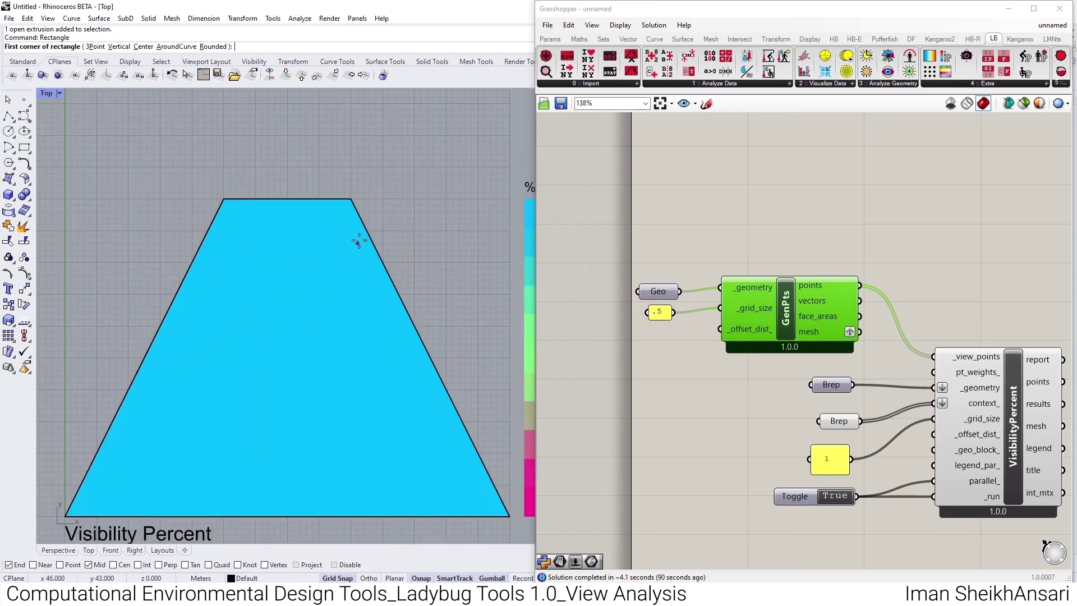
left_click(353, 261)
type("1")
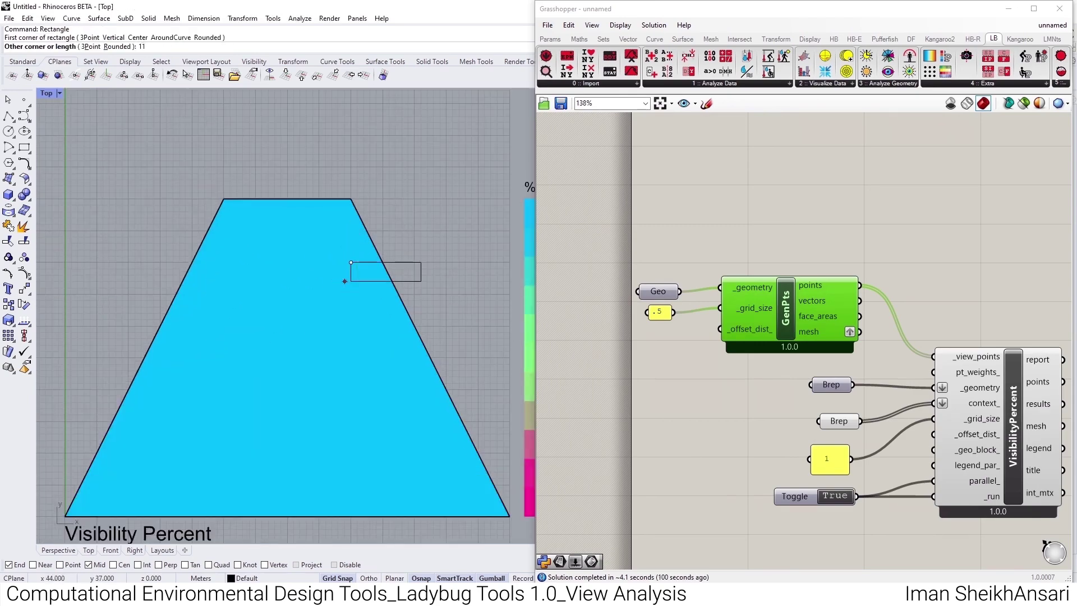
key("Return")
key("Escape")
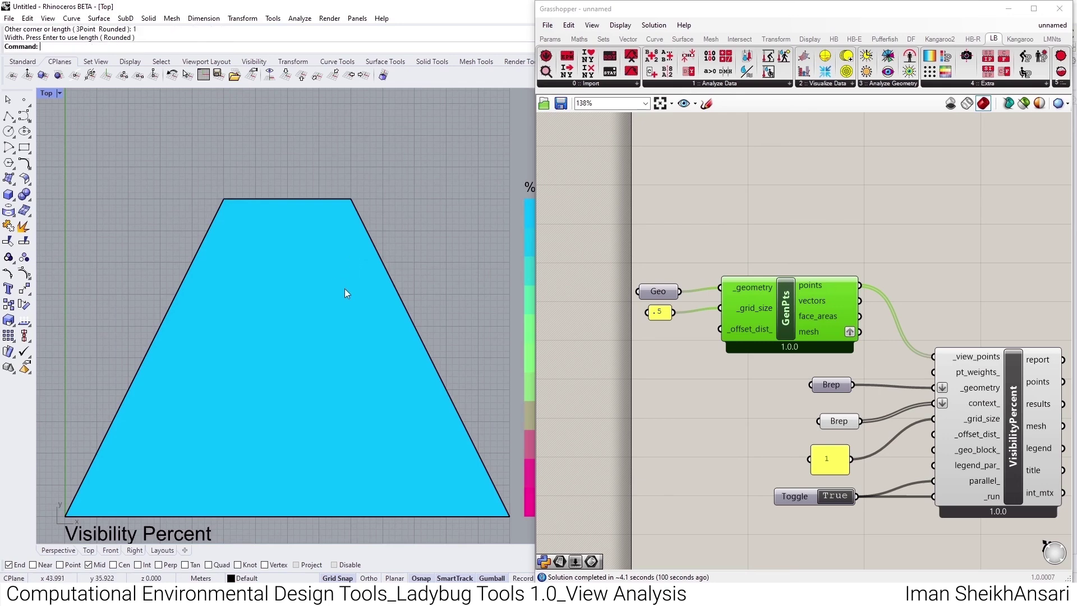
- Turn off the preview of the VisibilityPercent component so the coloured result no longer covers the floor
left_click(399, 288)
left_click(1013, 466)
middle_click(1011, 467)
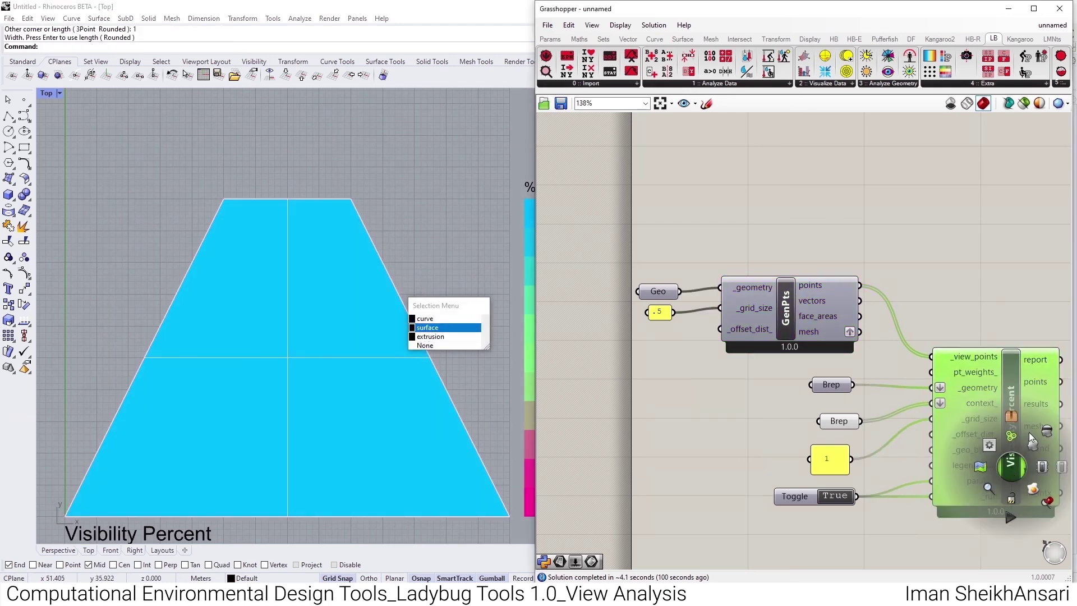
left_click(1032, 440)
left_click(425, 318)
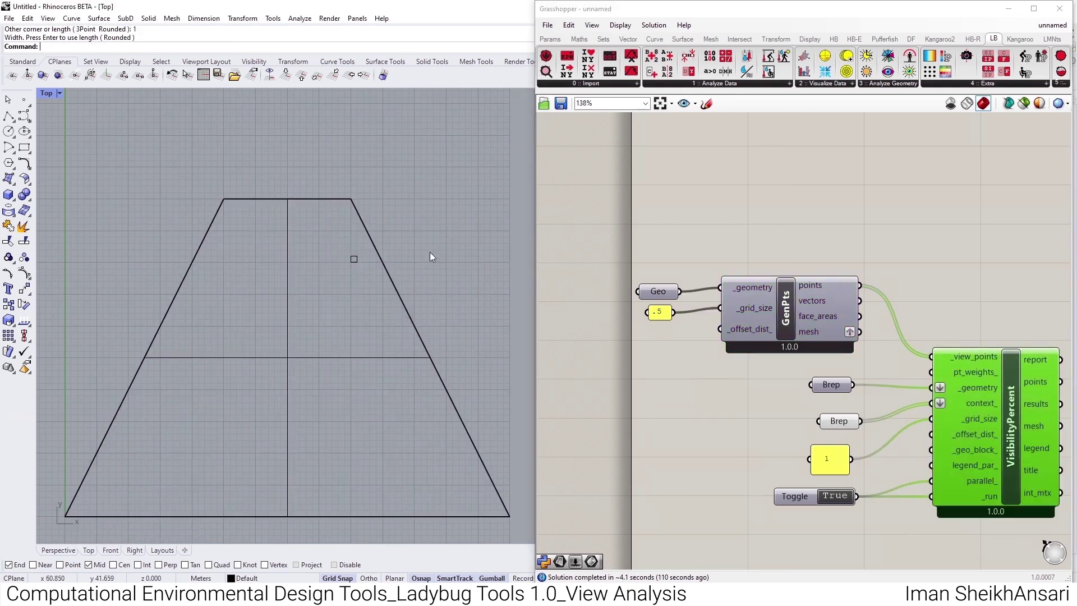
- Copy the small square straight down toward the trapezoid's wide base in the Top view
type("copy")
key("Return")
left_click(371, 266)
left_click(371, 456)
key("Return")
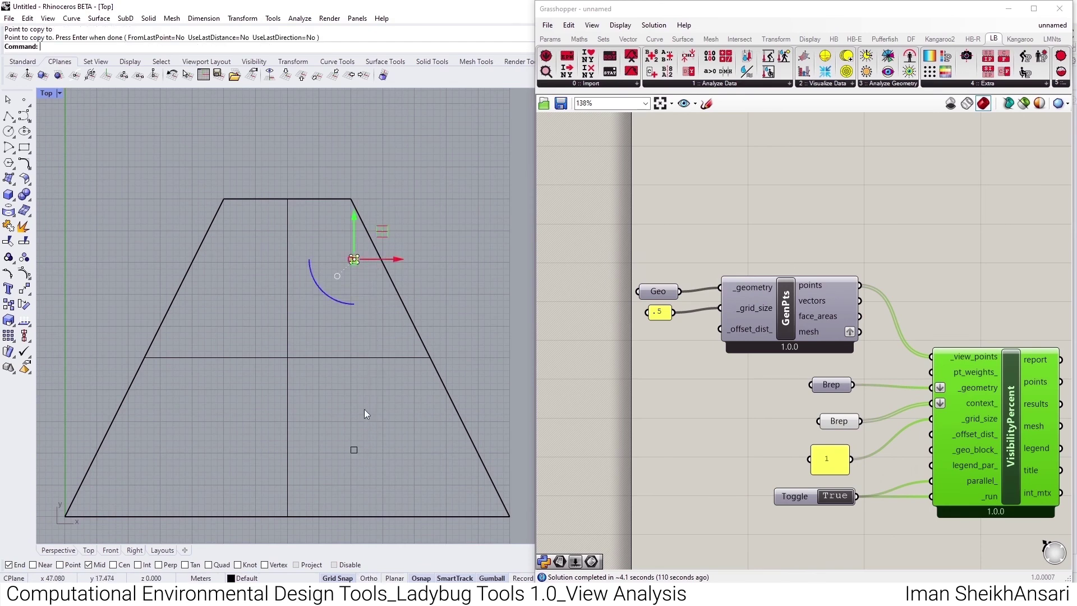
- Mirror both small squares about the trapezoid's vertical centre line, keeping the originals
left_click(355, 447)
left_click(353, 258, "shift")
type("mirror")
key("Return")
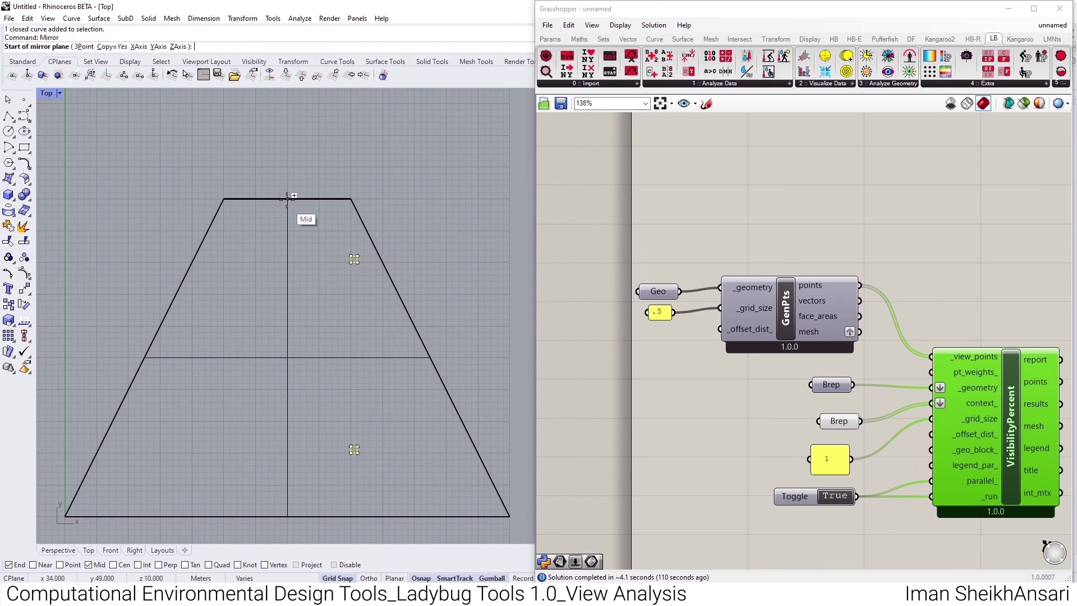
left_click(287, 198)
left_click(288, 325)
- Extrude the four small squares upward in the Perspective view to the top corner of the surrounding wall, forming columns
left_click(221, 450, "shift")
left_click(221, 259, "shift")
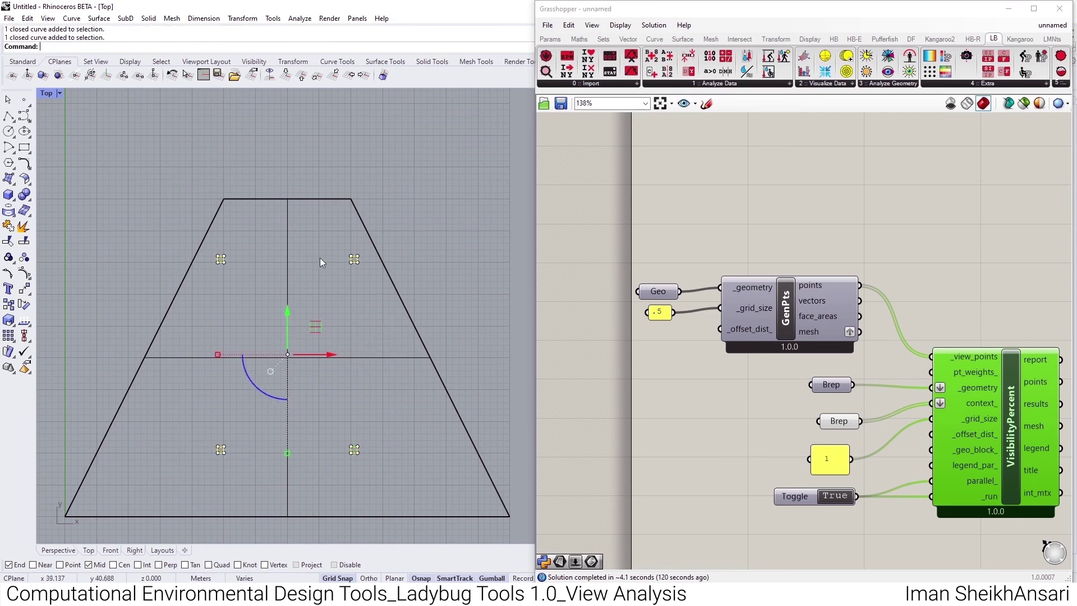
left_click(179, 466)
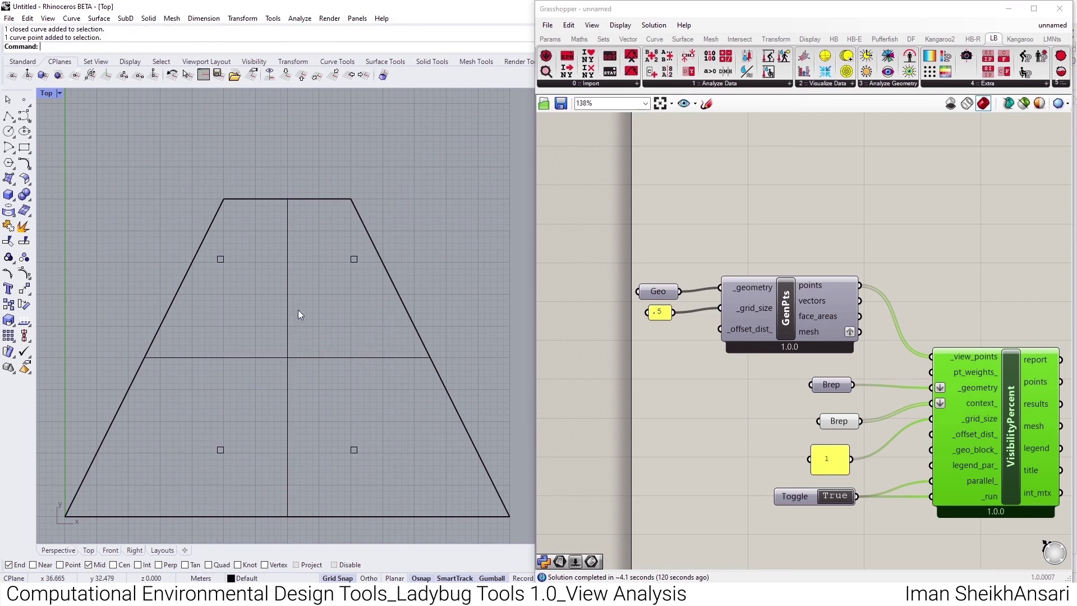
left_click_drag(180, 489, 372, 247)
left_click(61, 550)
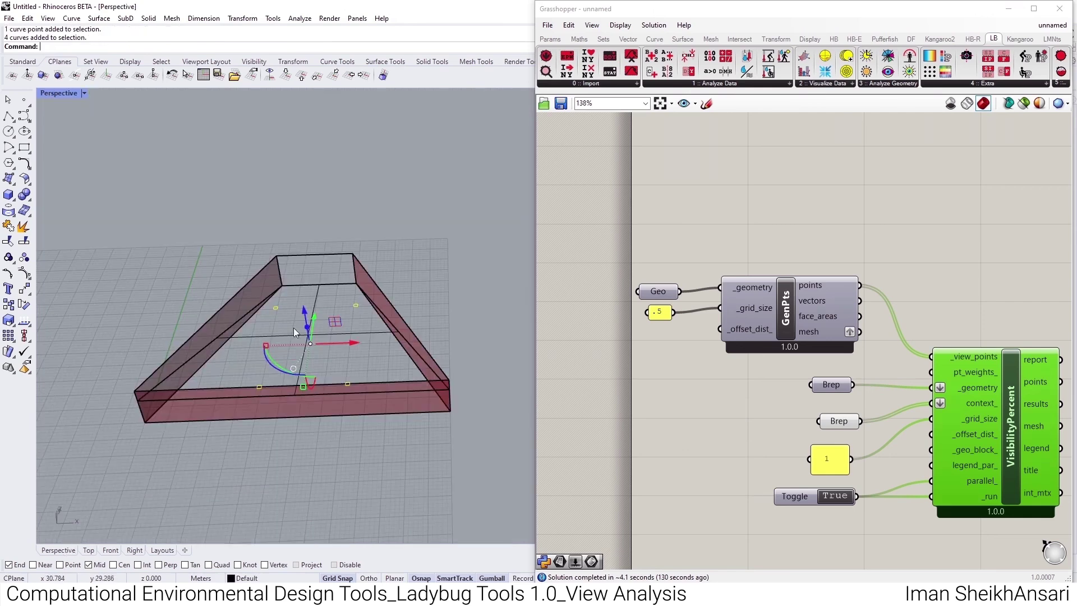
type("ExtrudeCrv")
key("Return")
left_click(276, 256)
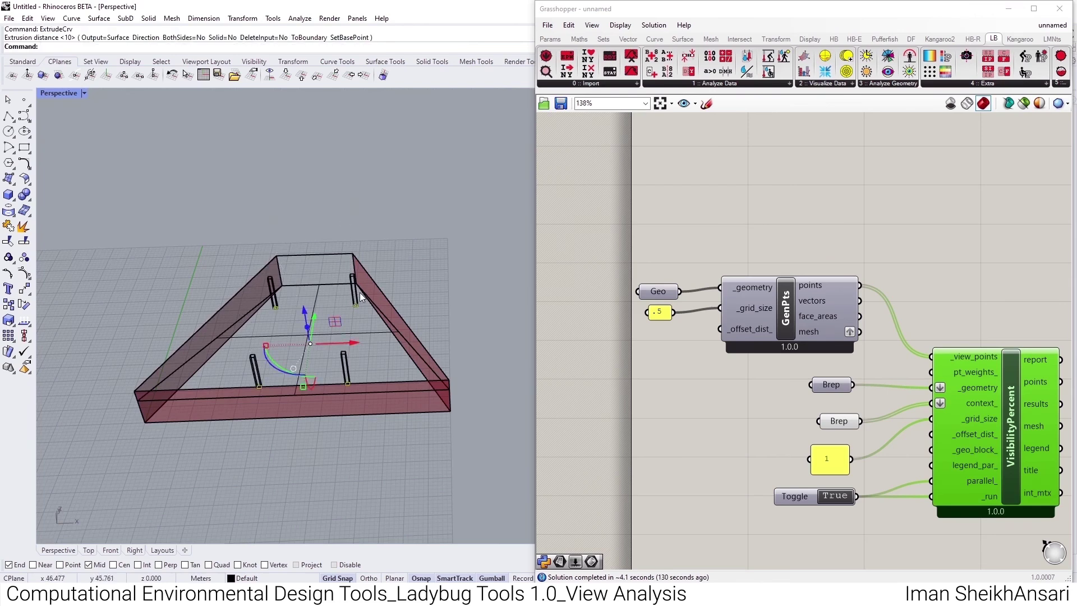
- Select the four columns together with the three walls and reference them all in the Brep parameter feeding context_
left_click(356, 292)
left_click(274, 295, "shift")
left_click(261, 309, "shift")
left_click(256, 370, "shift")
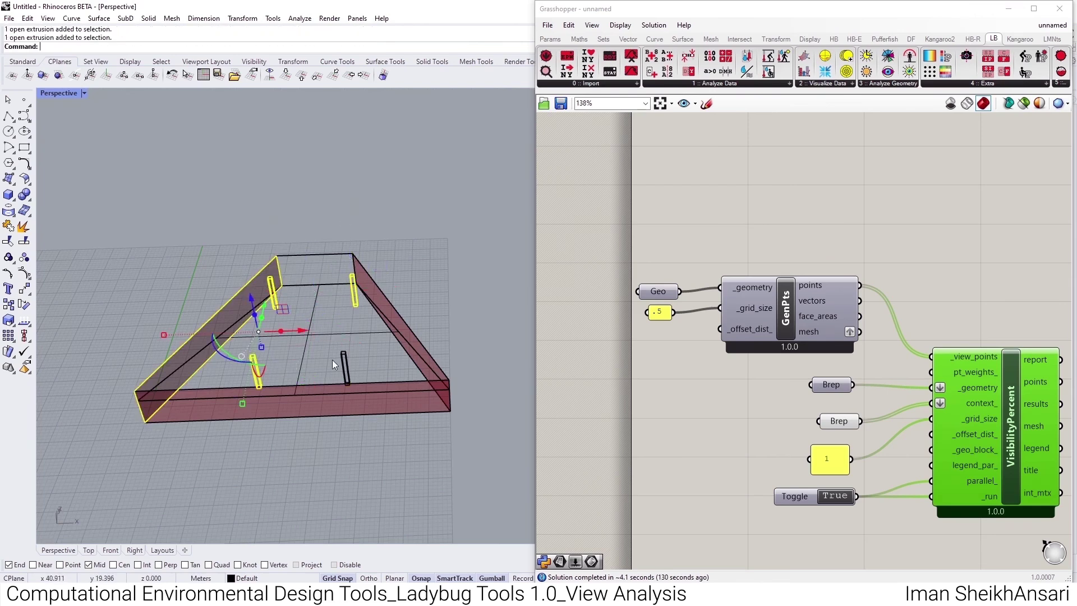
left_click(387, 309, "shift")
left_click(381, 387, "shift")
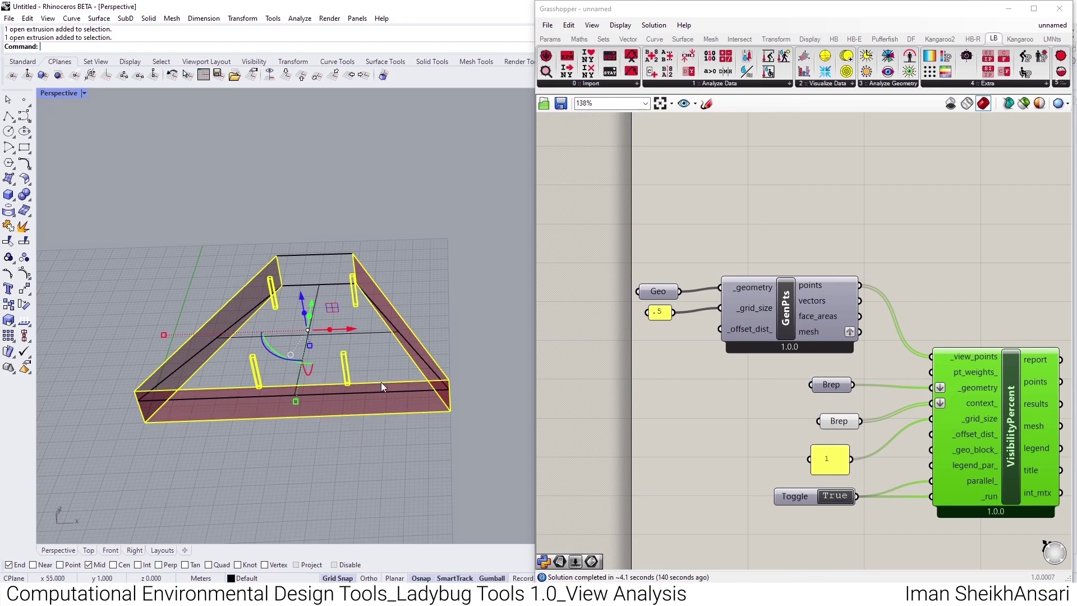
right_click(839, 420)
left_click(878, 506)
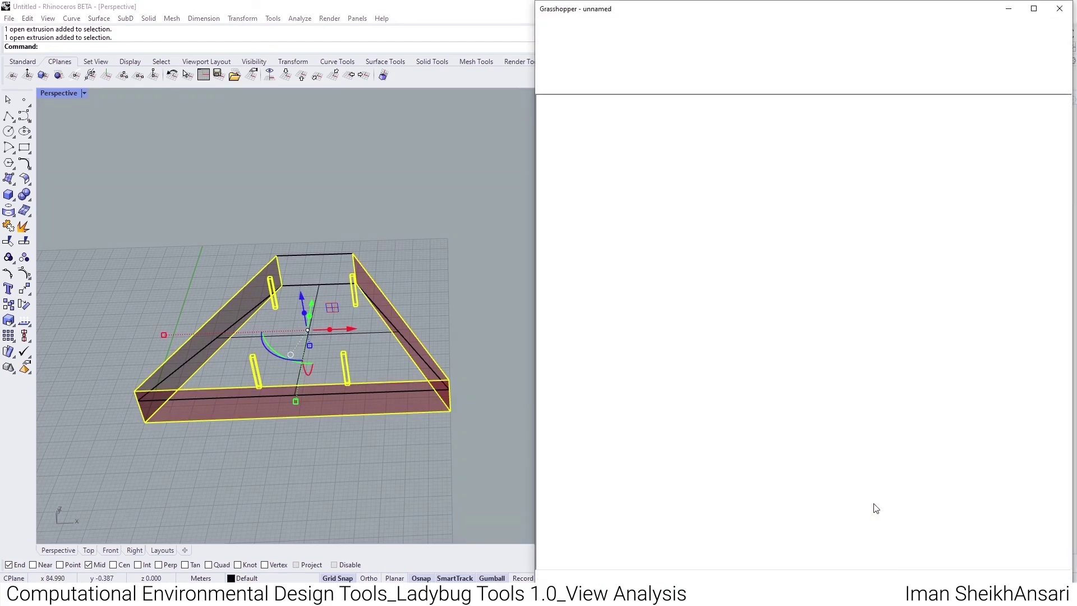
key("Return")
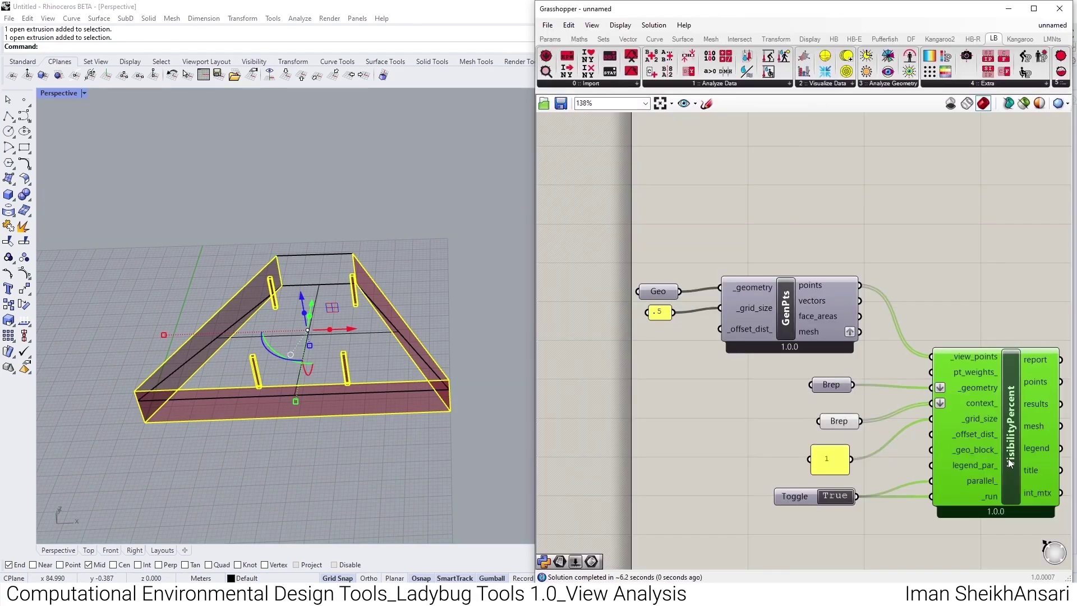
- Turn the preview of the VisibilityPercent component back on
middle_click(1015, 440)
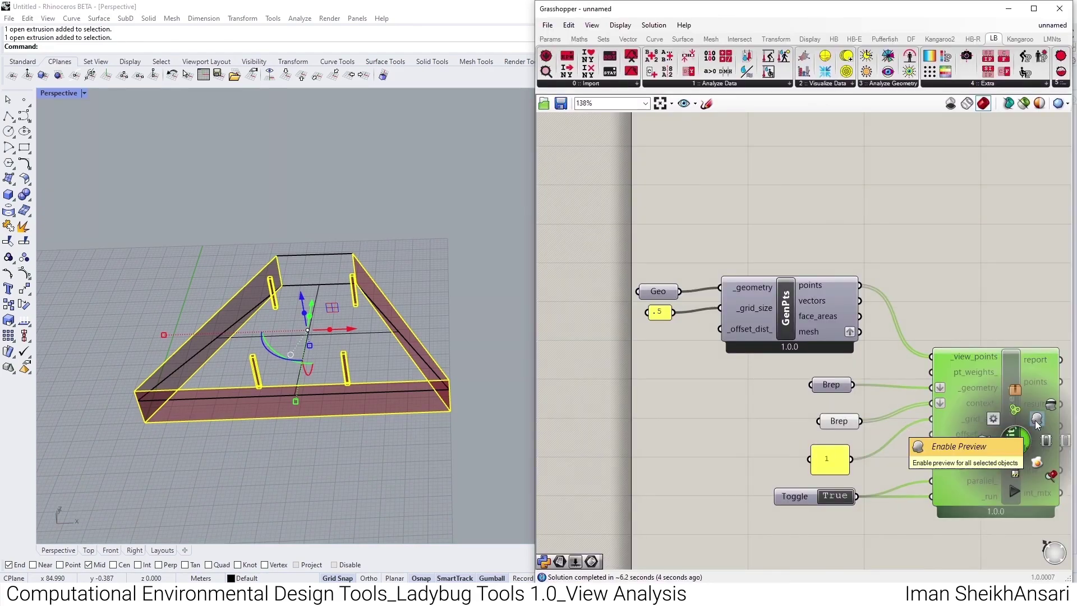
left_click(1034, 420)
- Examine the coloured visibility result on the floor around the four columns and its legend from several angles
right_click_drag(359, 320, 367, 376)
scroll(368, 376, "down", 5)
scroll(373, 370, "up", 9)
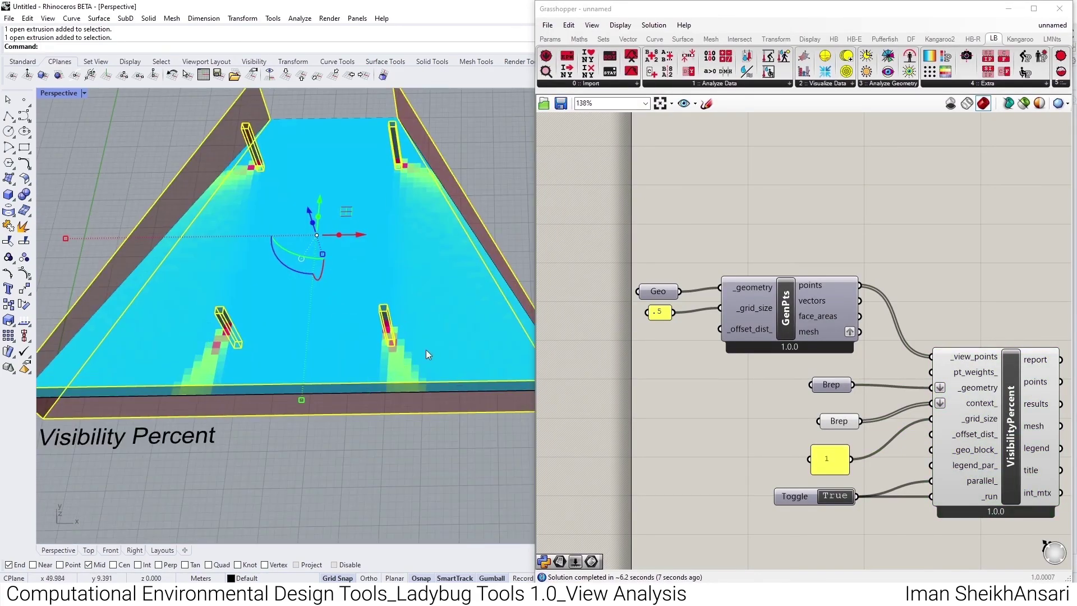
scroll(237, 362, "down", 3)
right_click_drag(237, 362, 385, 311)
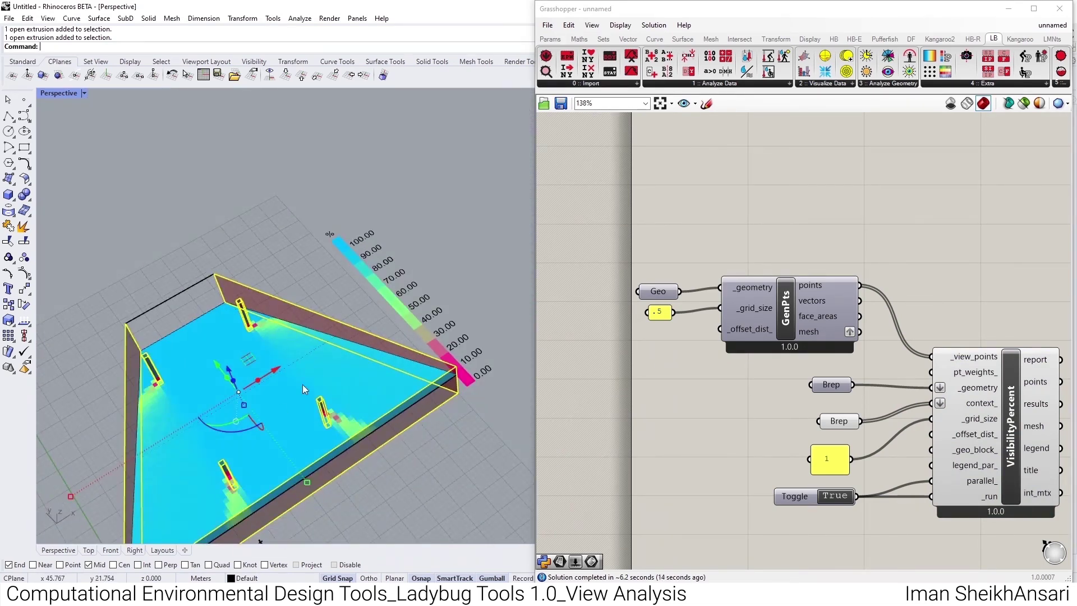
scroll(245, 345, "down", 7)
scroll(227, 359, "up", 10)
scroll(241, 435, "down", 8)
right_click_drag(241, 435, 245, 369)
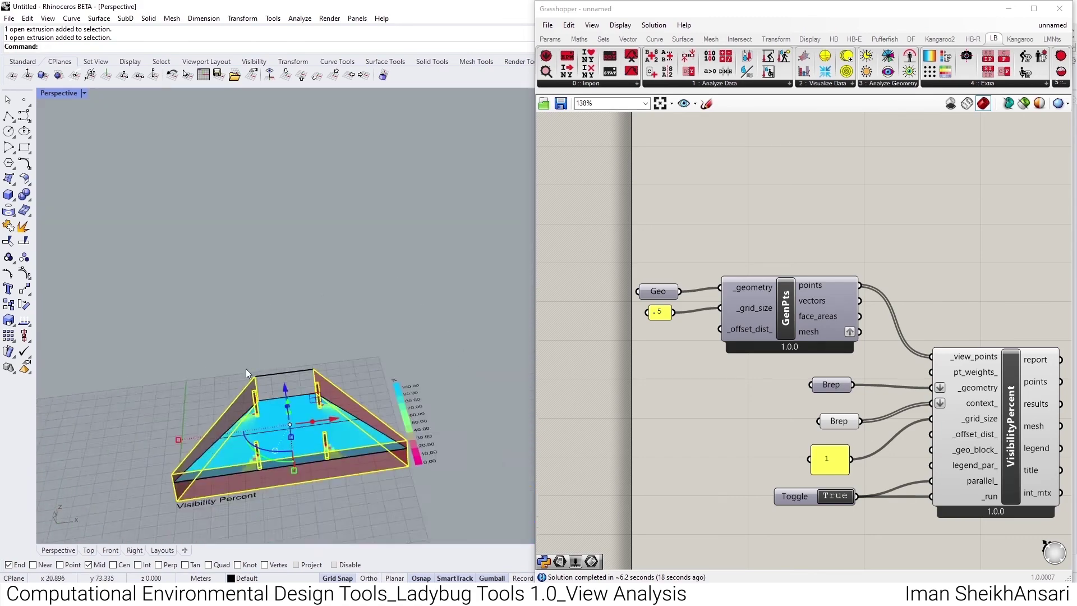
scroll(269, 449, "up", 7)
scroll(263, 413, "down", 3)
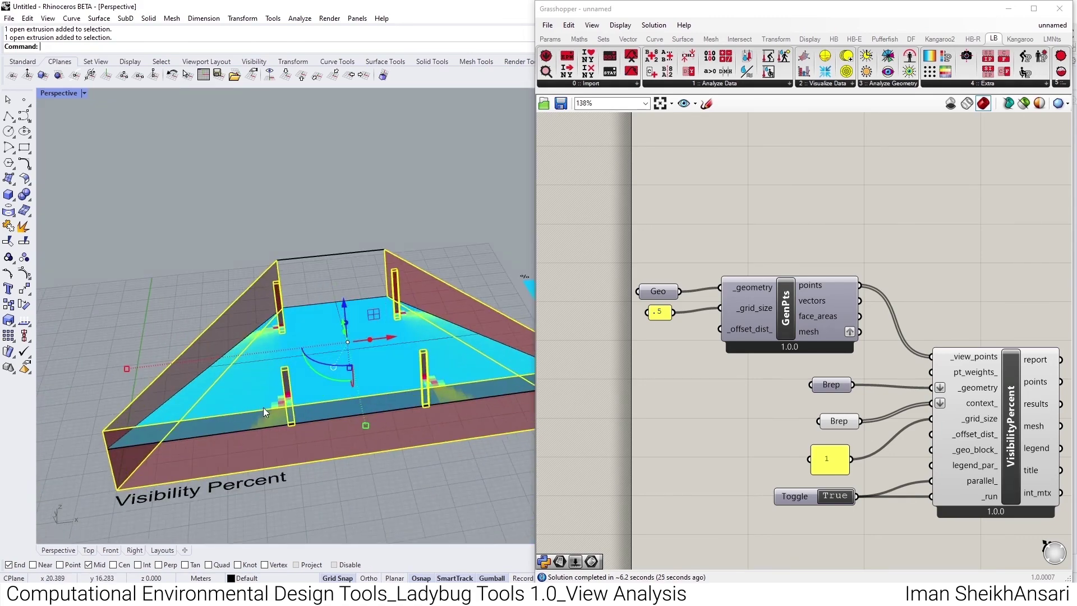
scroll(341, 347, "down", 3)
scroll(372, 355, "up", 2)
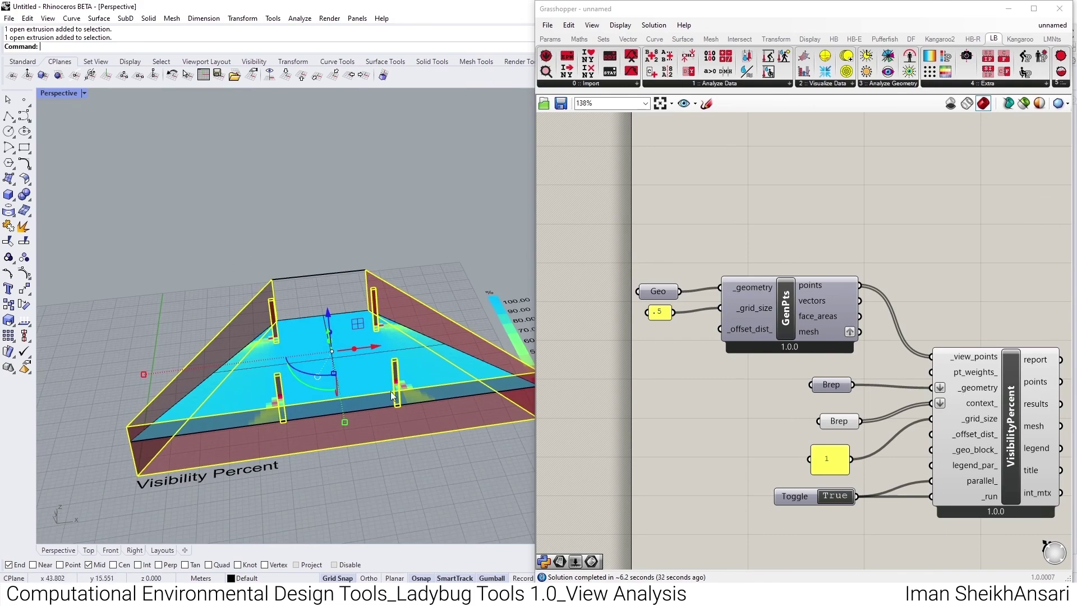
scroll(390, 391, "down", 3)
scroll(358, 385, "up", 3)
right_click_drag(442, 375, 383, 382)
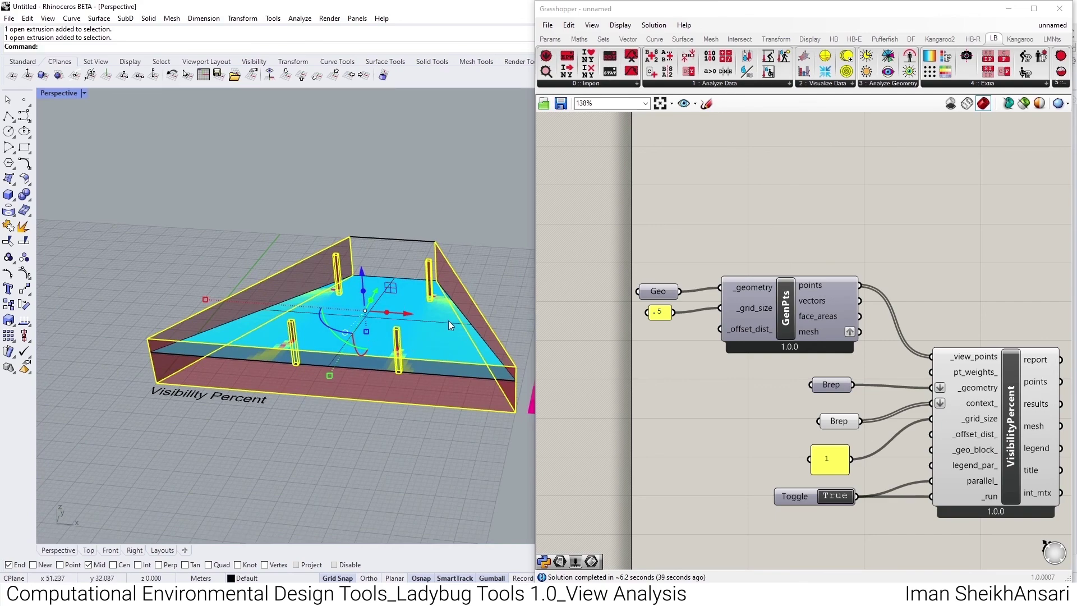
scroll(449, 322, "down", 3)
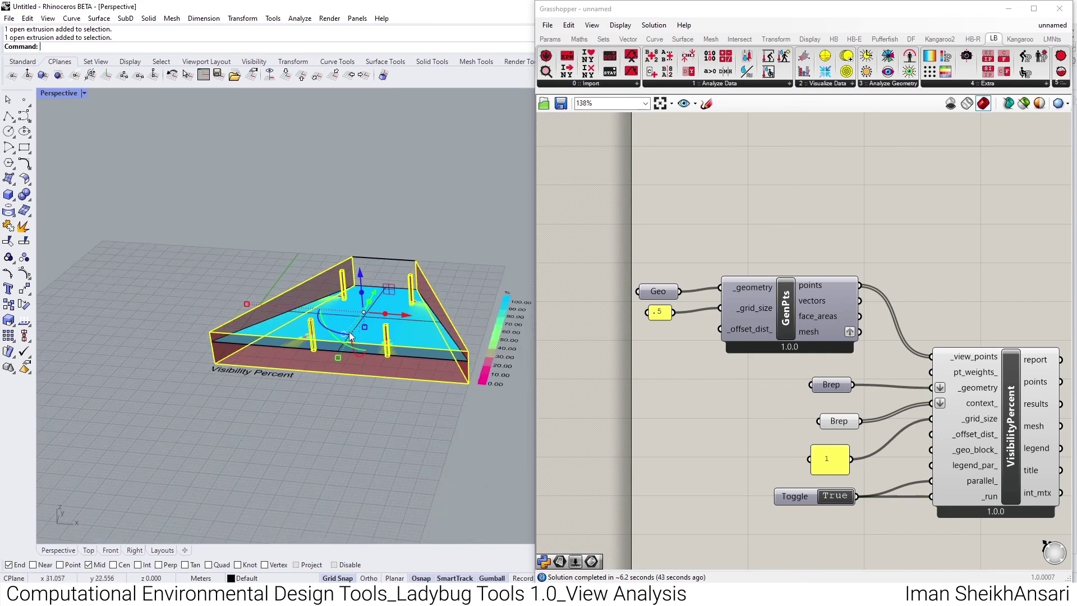
right_click_drag(449, 322, 397, 344)
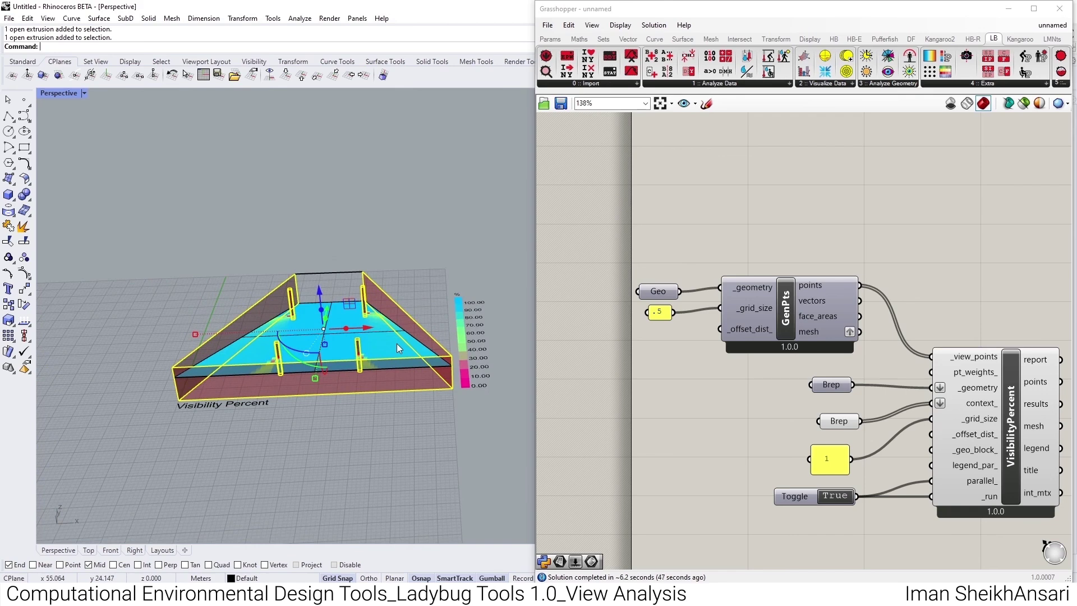